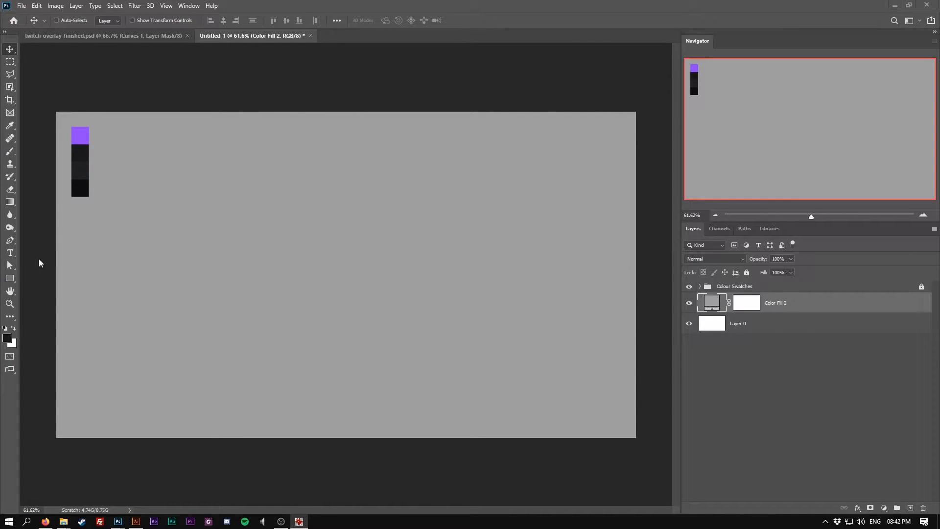
# Draw a rectangle and set its size to 1280 × 720 px
pyautogui.click(11, 279)
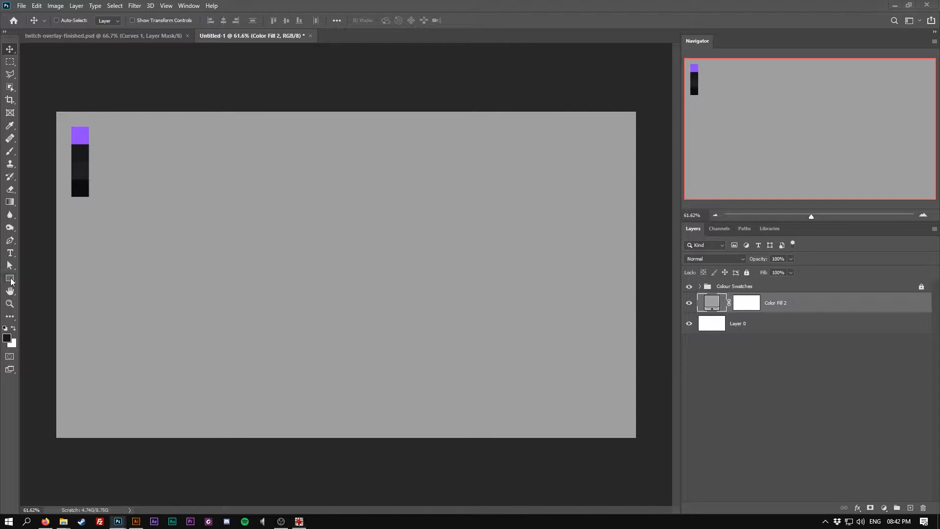
pyautogui.moveTo(218, 220); pyautogui.dragTo(330, 268)
pyautogui.click(9, 278)
pyautogui.moveTo(181, 227); pyautogui.dragTo(375, 324)
pyautogui.click(562, 211)
pyautogui.write('1280')
pyautogui.press('Tab')
pyautogui.write('720')
pyautogui.press('Return')
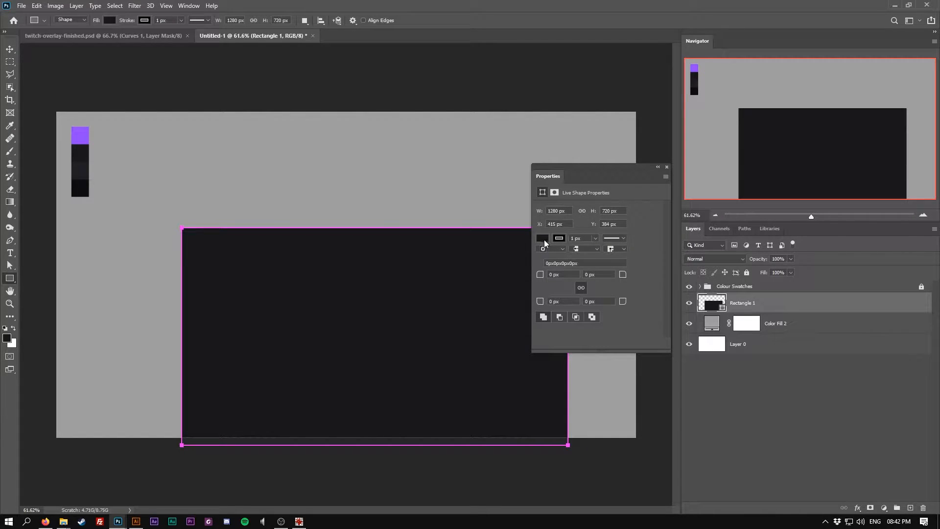
# Remove the rectangle's fill and give its stroke the dark grey sampled from the swatch column
pyautogui.click(542, 238)
pyautogui.click(547, 256)
pyautogui.click(563, 240)
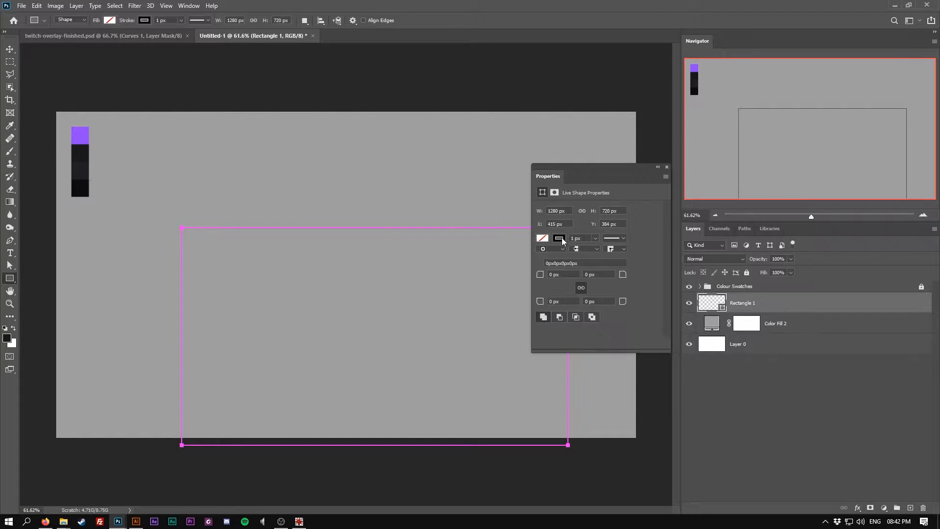
pyautogui.click(562, 239)
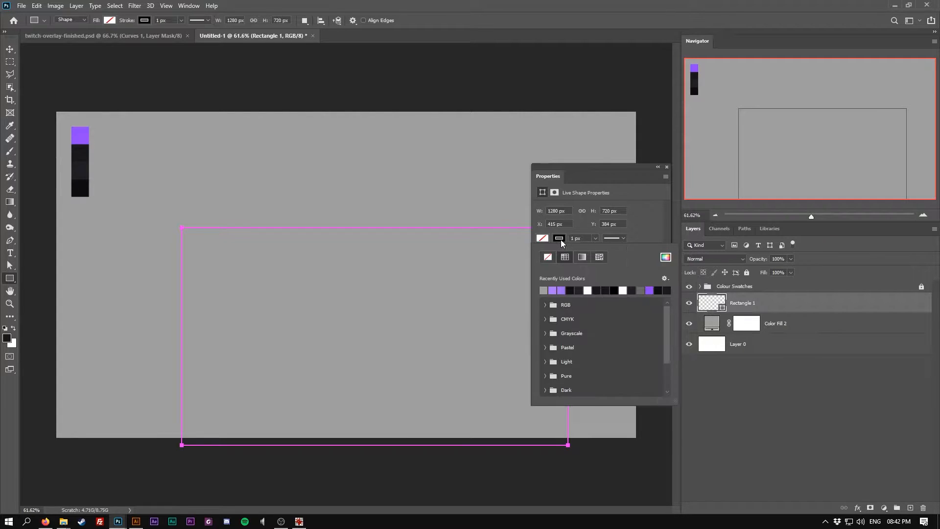
pyautogui.click(662, 259)
pyautogui.click(87, 169)
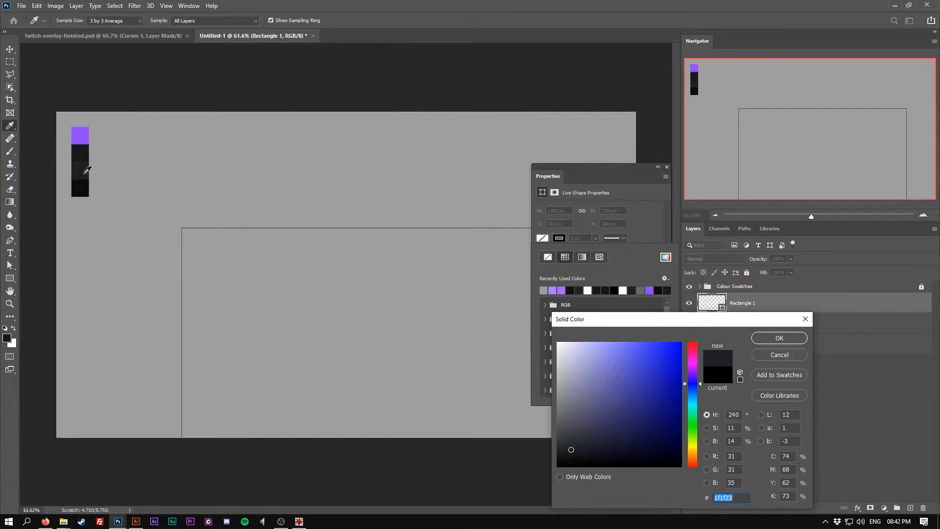
pyautogui.click(779, 338)
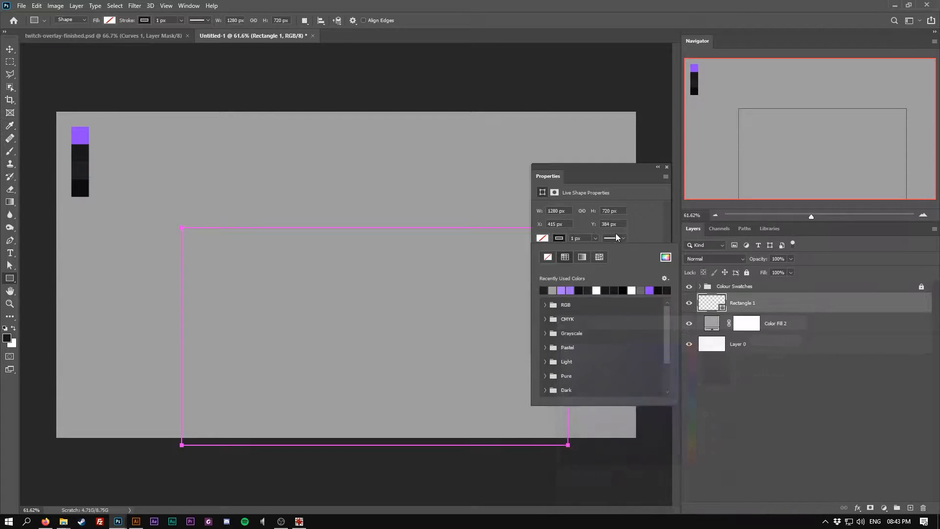
# Set the rectangle's stroke width to 30 px
pyautogui.click(656, 241)
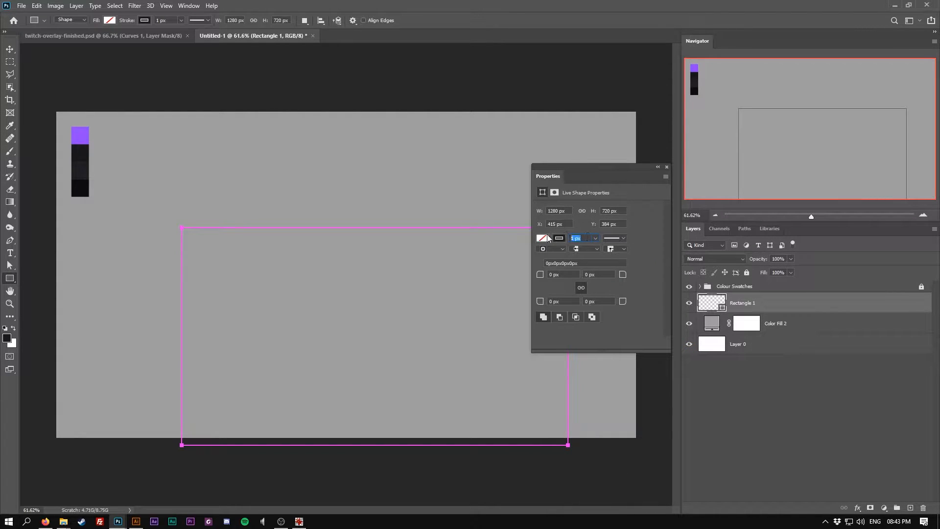
pyautogui.press('Return')
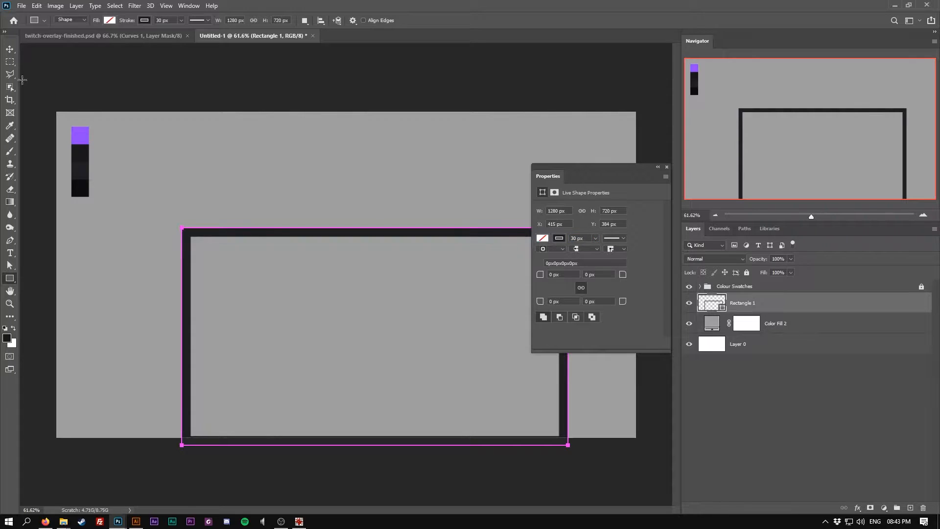
pyautogui.press('v')
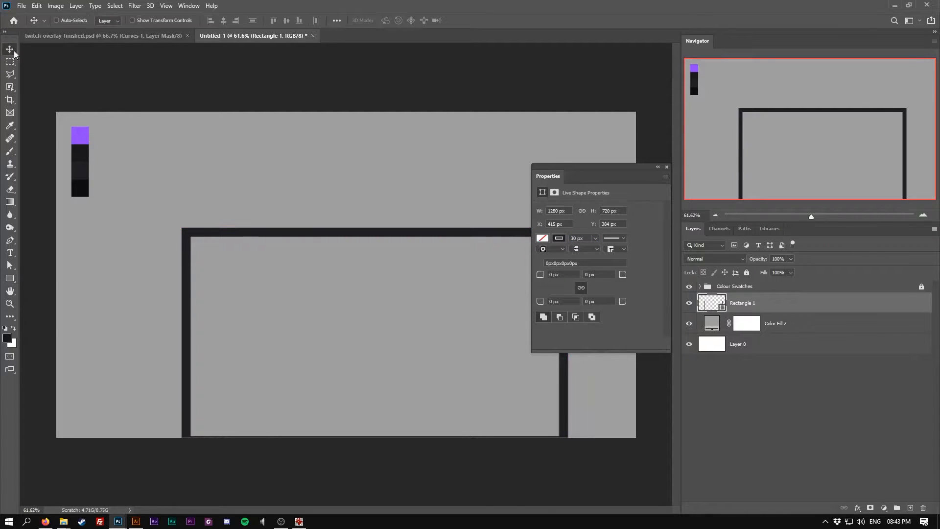
pyautogui.click(666, 166)
# Center the rectangle on the canvas both horizontally and vertically
pyautogui.press('ctrl')
pyautogui.hotkey('ctrl', 'a')
pyautogui.click(226, 21)
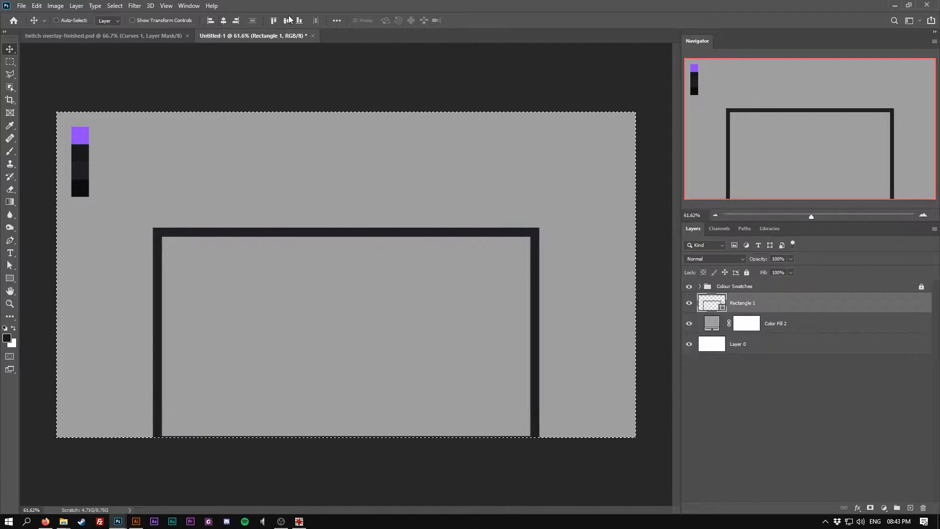
pyautogui.click(287, 21)
pyautogui.hotkey('ctrl', 'd')
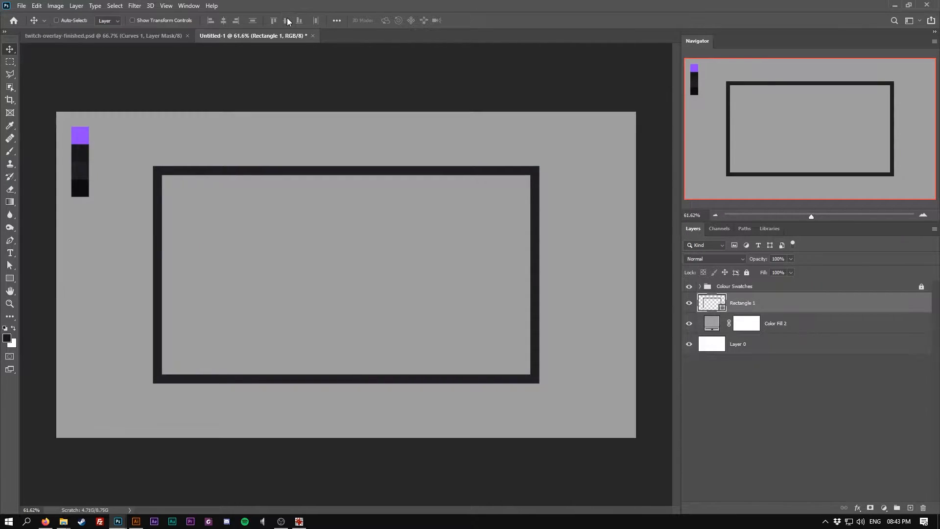
# Show rulers in percent and add a vertical and a horizontal guide through the canvas centre at 50%
pyautogui.hotkey('ctrl', 'r')
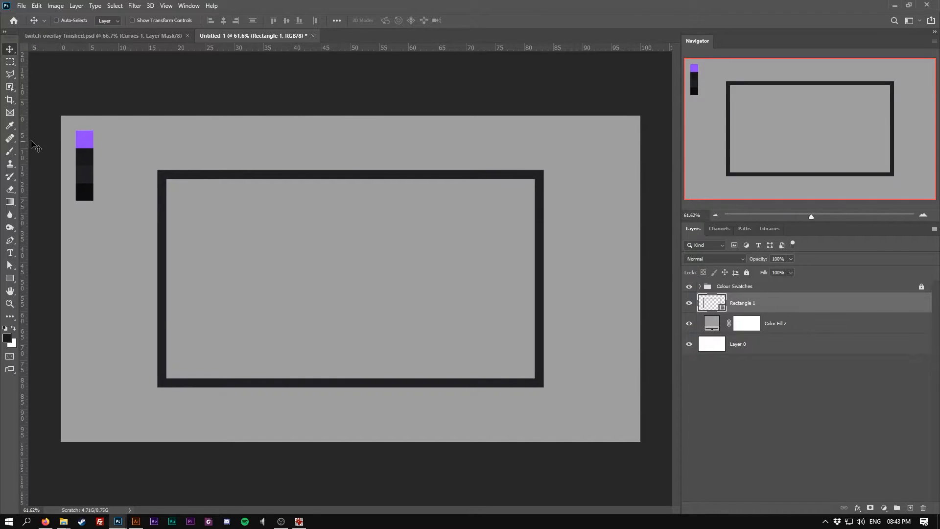
pyautogui.moveTo(24, 143); pyautogui.dragTo(349, 146)
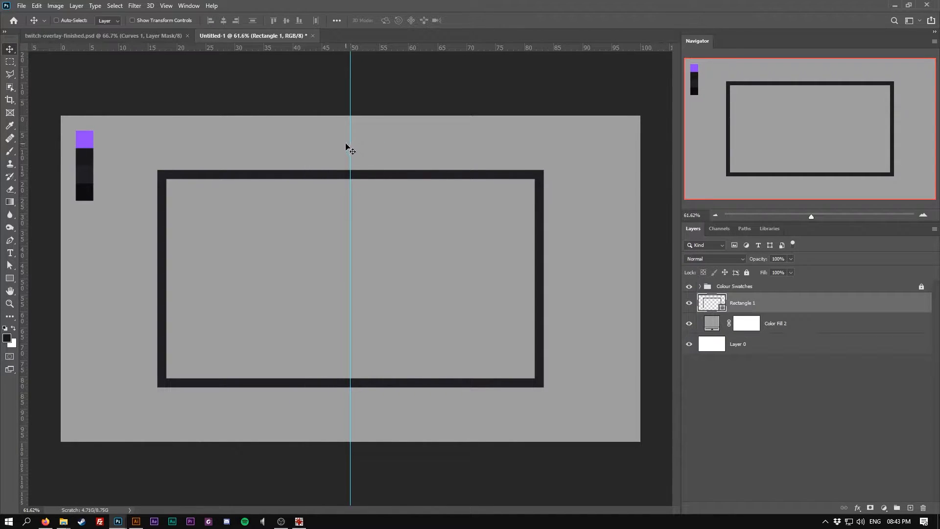
pyautogui.rightClick(313, 47)
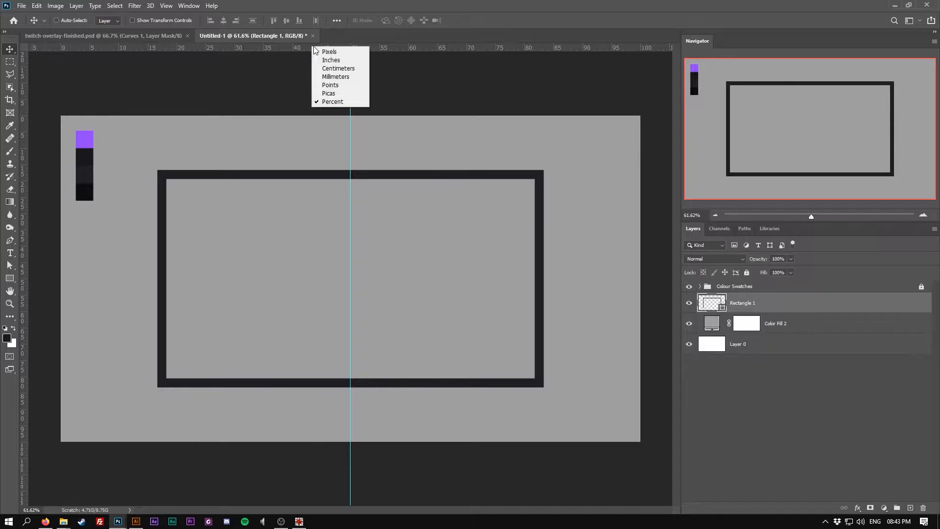
pyautogui.click(339, 101)
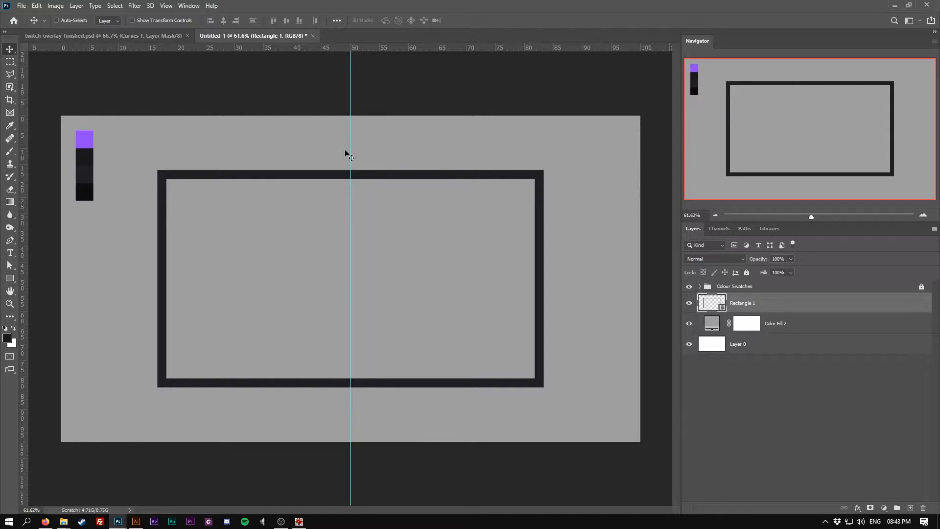
pyautogui.moveTo(336, 51); pyautogui.dragTo(302, 278)
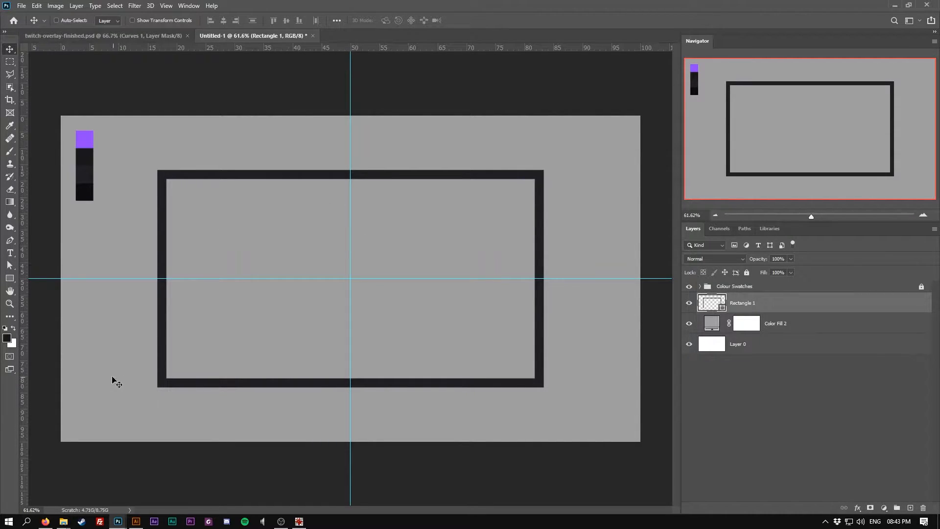
# Rasterize the rectangle frame layer
pyautogui.scroll(5, 118, 369)
pyautogui.scroll(-2, 176, 360)
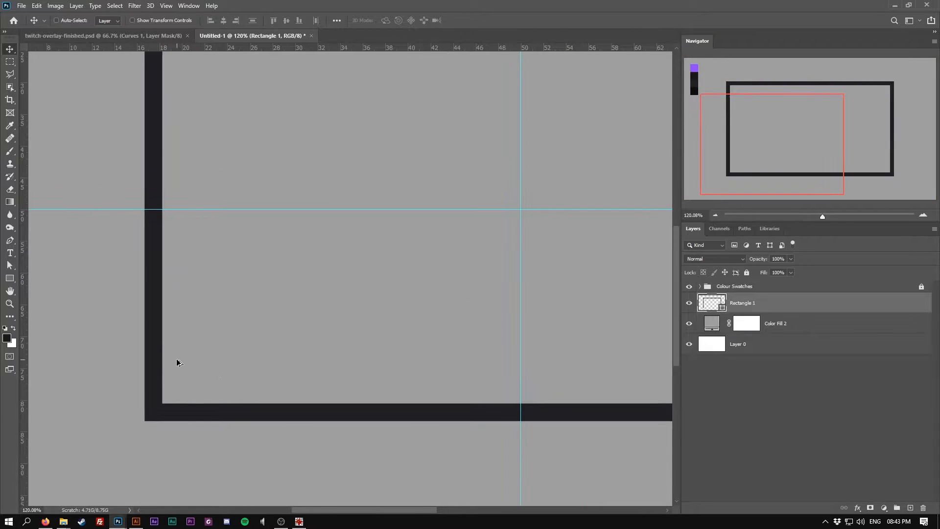
pyautogui.scroll(2, 166, 361)
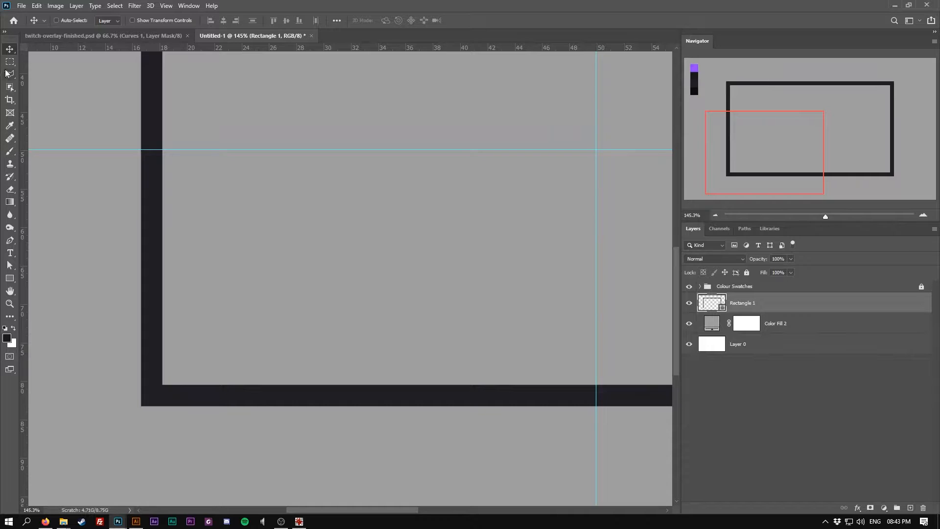
pyautogui.click(8, 73)
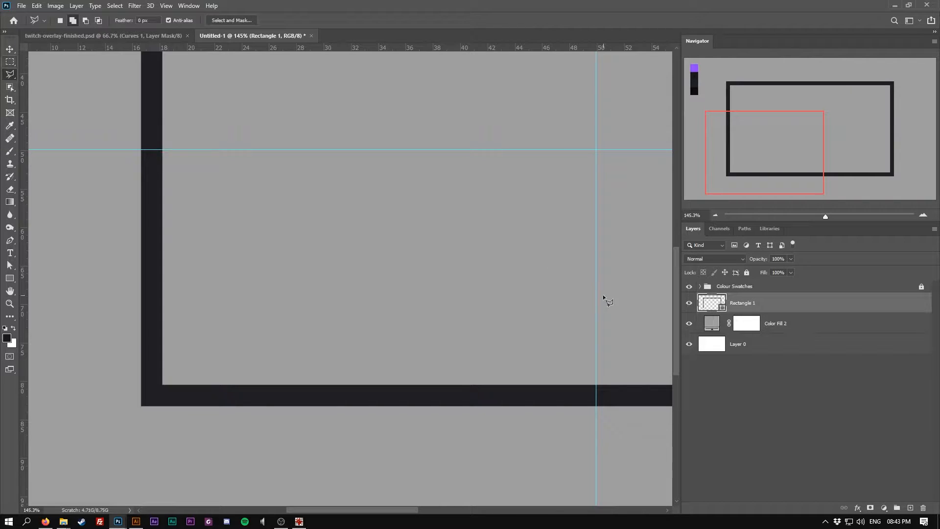
pyautogui.rightClick(776, 305)
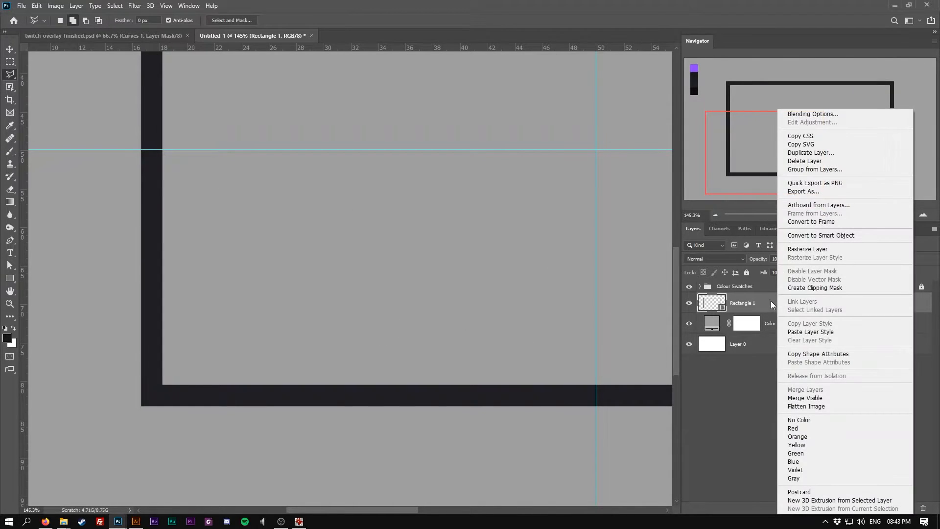
pyautogui.click(799, 249)
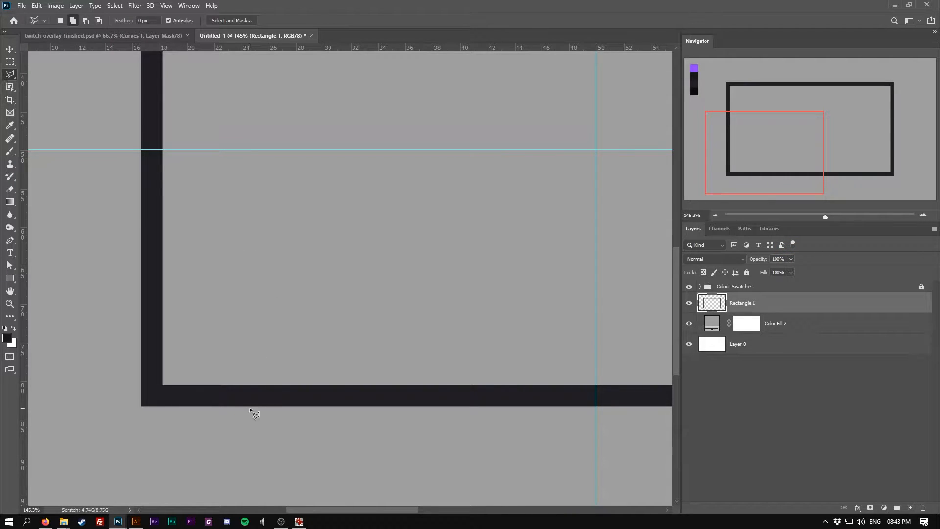
# Cut away the frame's inner lower-left edge with a Polygonal Lasso selection that includes a chamfered corner
pyautogui.click(237, 394)
pyautogui.click(153, 310)
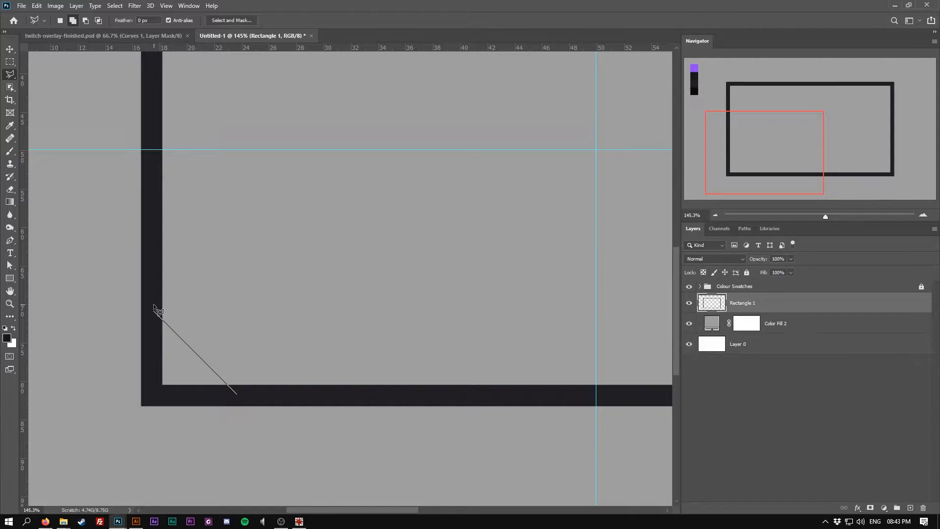
pyautogui.click(154, 150)
pyautogui.click(597, 150)
pyautogui.click(597, 394)
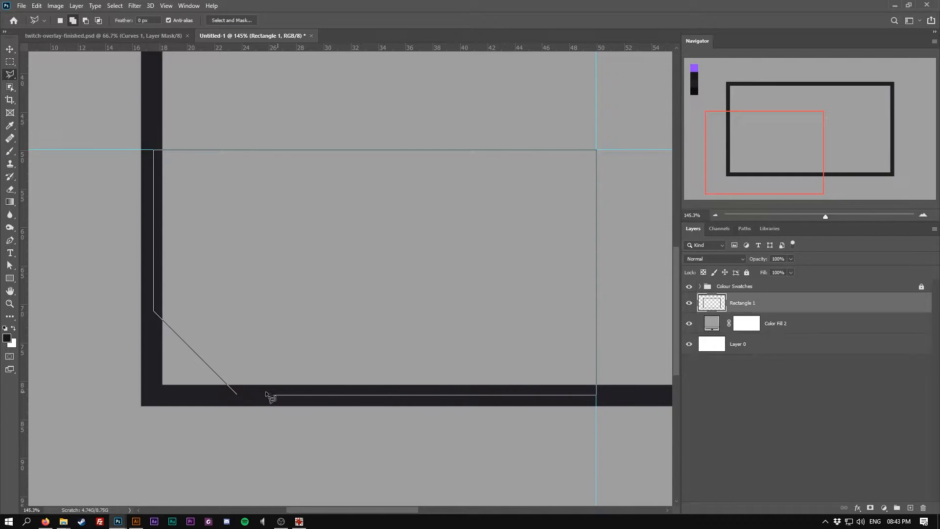
pyautogui.click(239, 394)
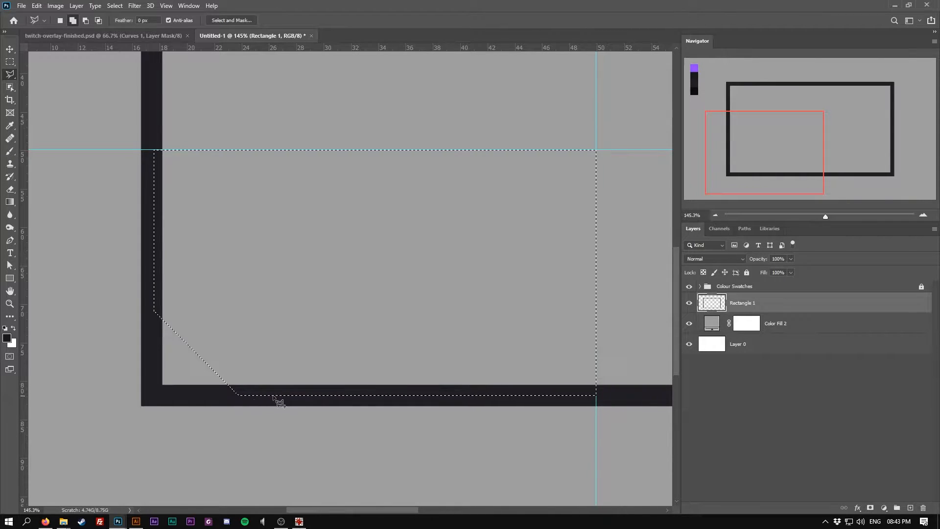
pyautogui.press('Delete')
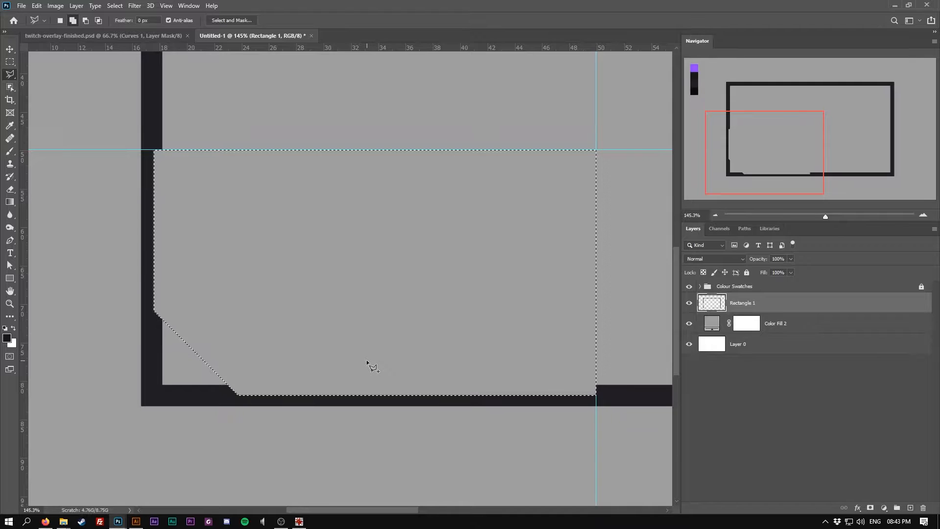
# Delete the upper half of the frame above the horizontal guide with a rectangular selection
pyautogui.scroll(-8, 425, 346)
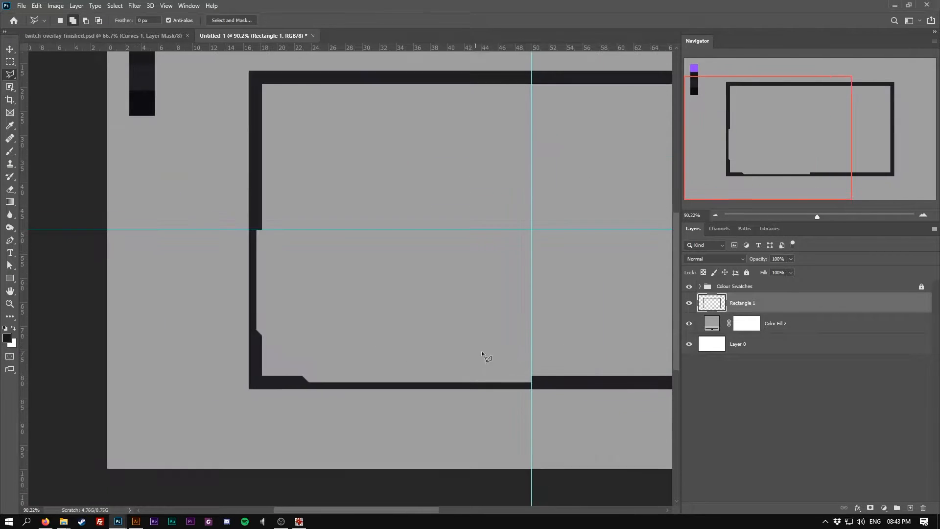
pyautogui.scroll(1, 541, 358)
pyautogui.scroll(1, 127, 316)
pyautogui.scroll(-1, 188, 336)
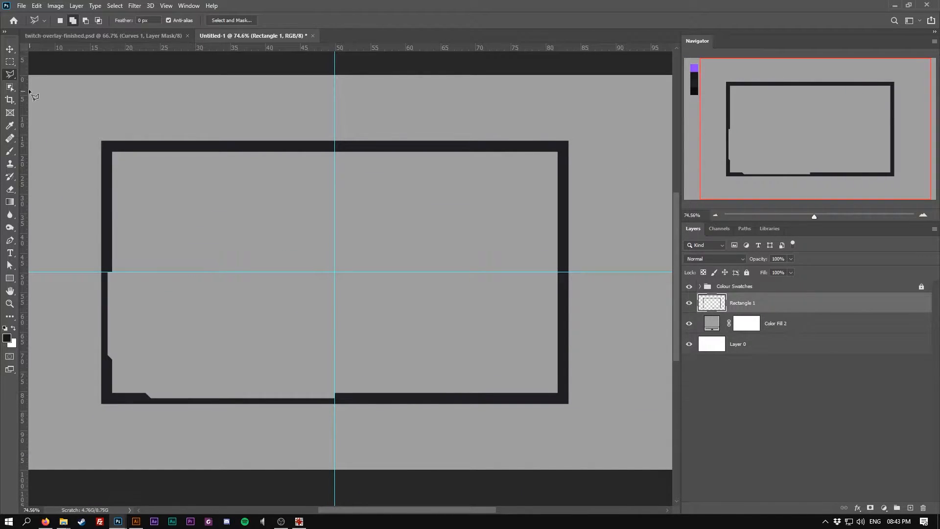
pyautogui.hscroll(-3, 185, 285)
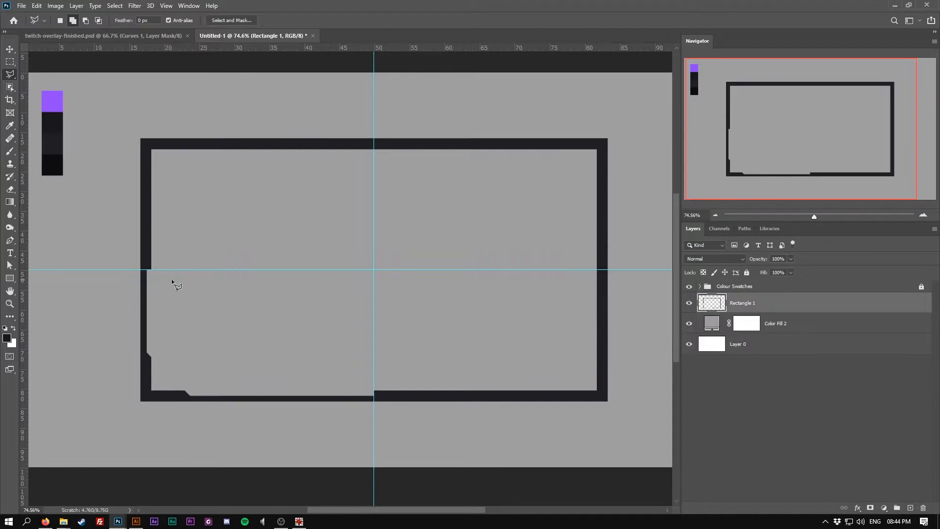
pyautogui.click(10, 61)
pyautogui.moveTo(130, 109); pyautogui.dragTo(641, 268)
pyautogui.press('Delete')
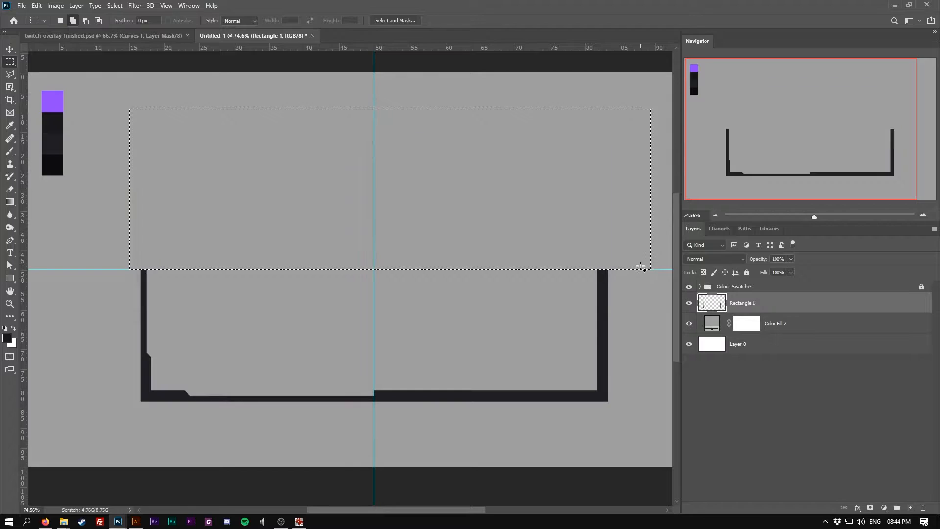
# Delete the lower-right quarter of the frame right of the vertical guide
pyautogui.hotkey('ctrl', 'd')
pyautogui.moveTo(637, 434); pyautogui.dragTo(374, 238)
pyautogui.press('Delete')
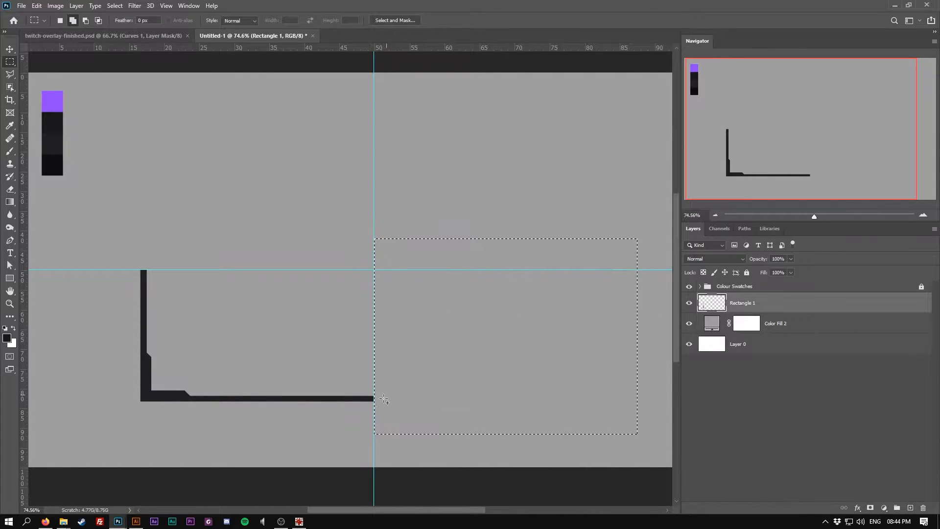
# Duplicate the L-shaped corner piece, flip it horizontally and place it at the lower right
pyautogui.click(9, 50)
pyautogui.moveTo(148, 389); pyautogui.dragTo(435, 362)
pyautogui.hotkey('ctrl', 't')
pyautogui.rightClick(435, 351)
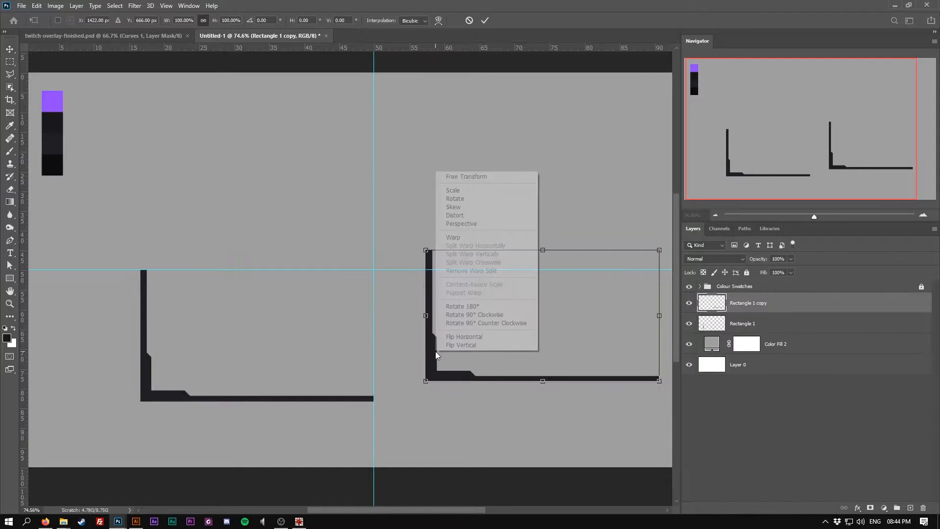
pyautogui.click(456, 337)
pyautogui.moveTo(480, 378); pyautogui.dragTo(431, 392)
pyautogui.press('Return')
# Duplicate both corner layers, flip the copies vertically and place them to form the top of the frame
pyautogui.keyDown('shift'); pyautogui.click(771, 325); pyautogui.keyUp('shift')
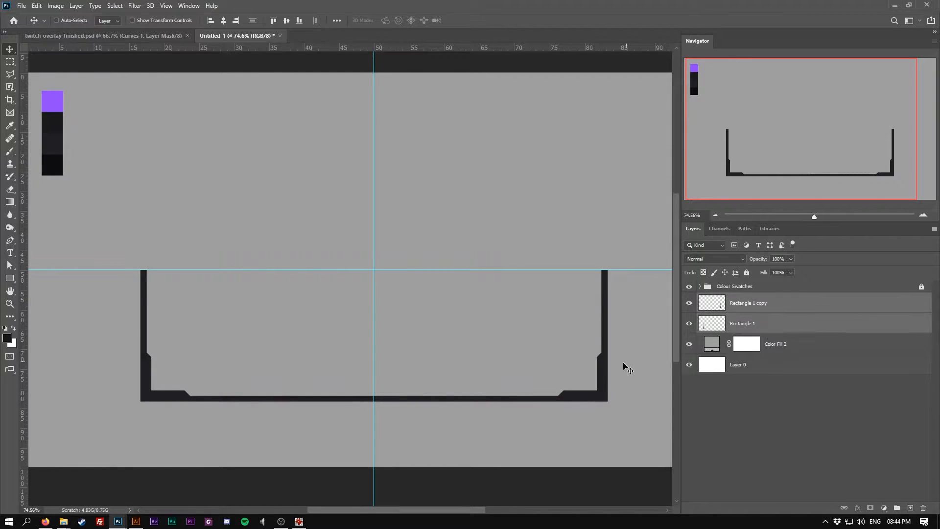
pyautogui.moveTo(549, 396); pyautogui.dragTo(541, 256)
pyautogui.hotkey('ctrl', 't')
pyautogui.rightClick(496, 233)
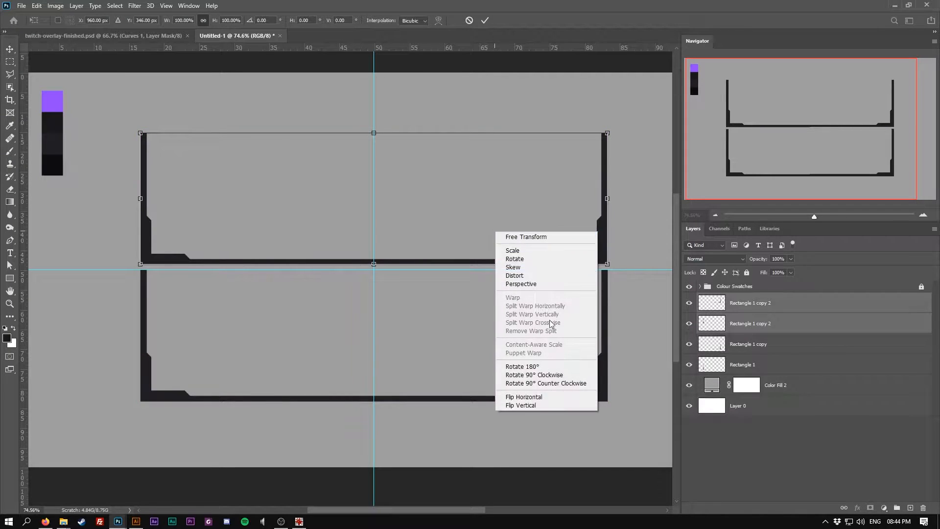
pyautogui.click(529, 405)
pyautogui.moveTo(603, 216); pyautogui.dragTo(603, 221)
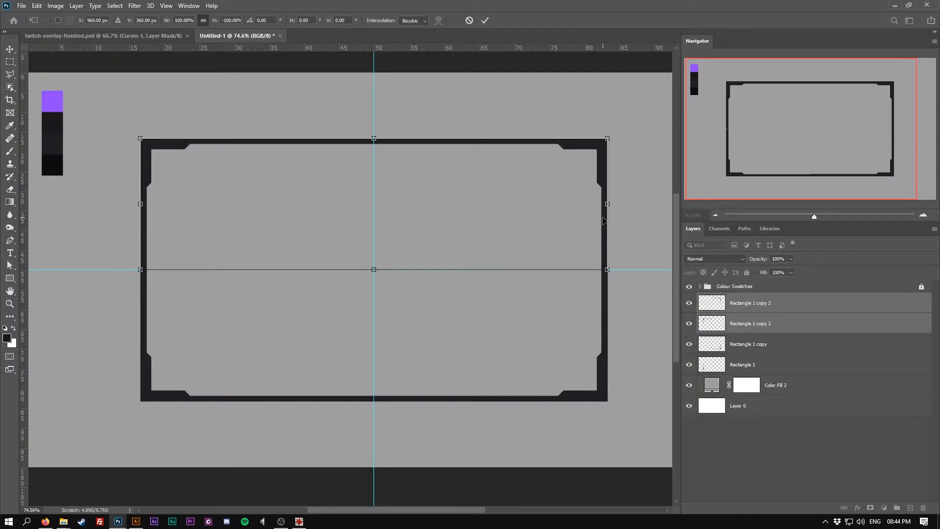
pyautogui.press('Return')
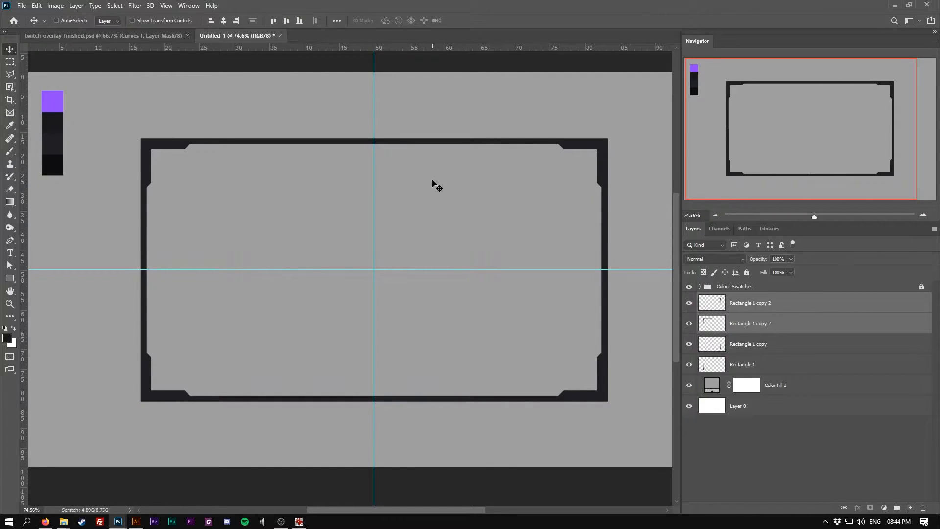
# Fill a chamfered notch on the top edge just left of the vertical guide with a polygonal selection
pyautogui.click(10, 75)
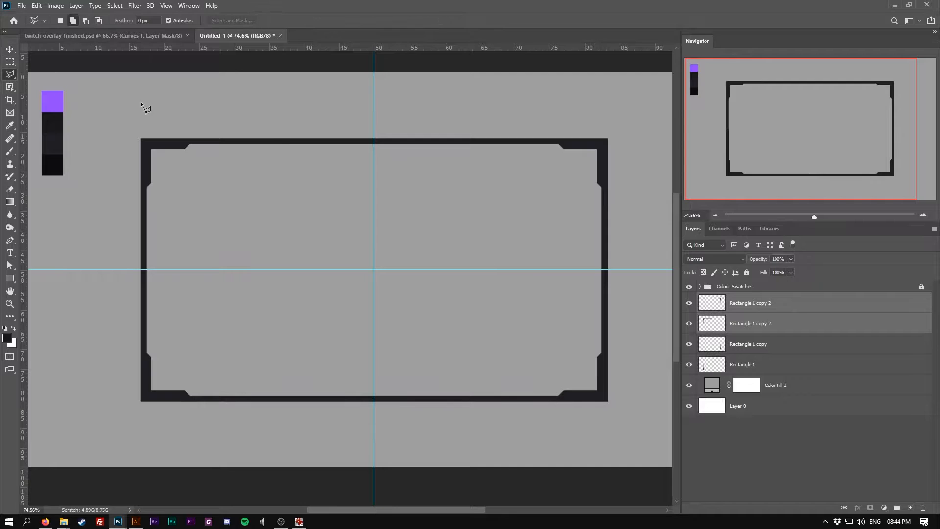
pyautogui.click(311, 142)
pyautogui.click(373, 141)
pyautogui.click(312, 141)
pyautogui.click(10, 61)
pyautogui.click(8, 53)
pyautogui.click(780, 304)
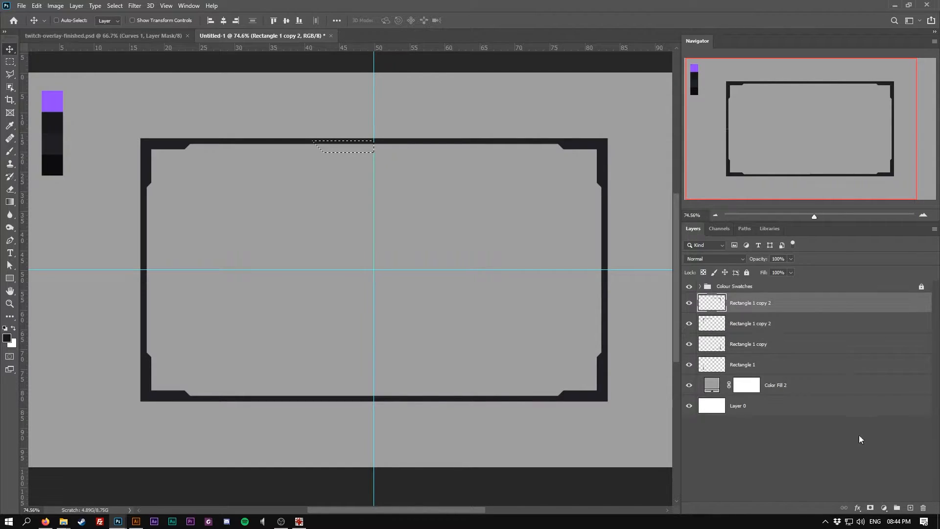
pyautogui.click(763, 324)
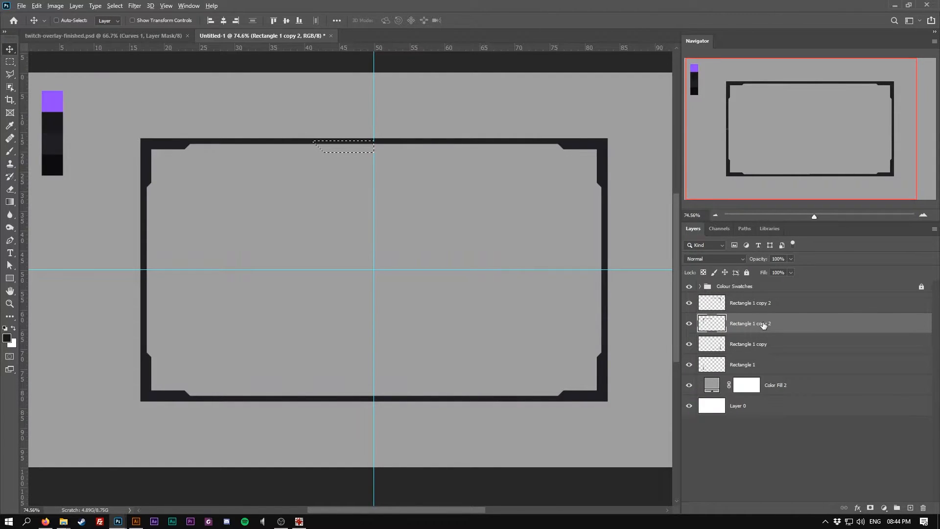
pyautogui.hotkey('alt', 'Delete')
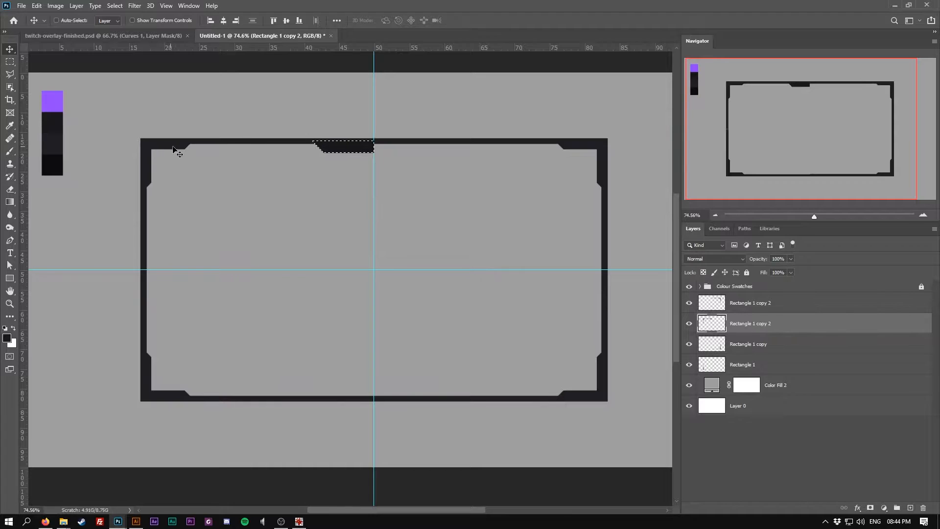
pyautogui.hotkey('ctrl', 'd')
# Replace the upper-right corner layer with a horizontally flipped duplicate of the notched upper-left piece, forming the top centre tab
pyautogui.moveTo(728, 321); pyautogui.dragTo(922, 508)
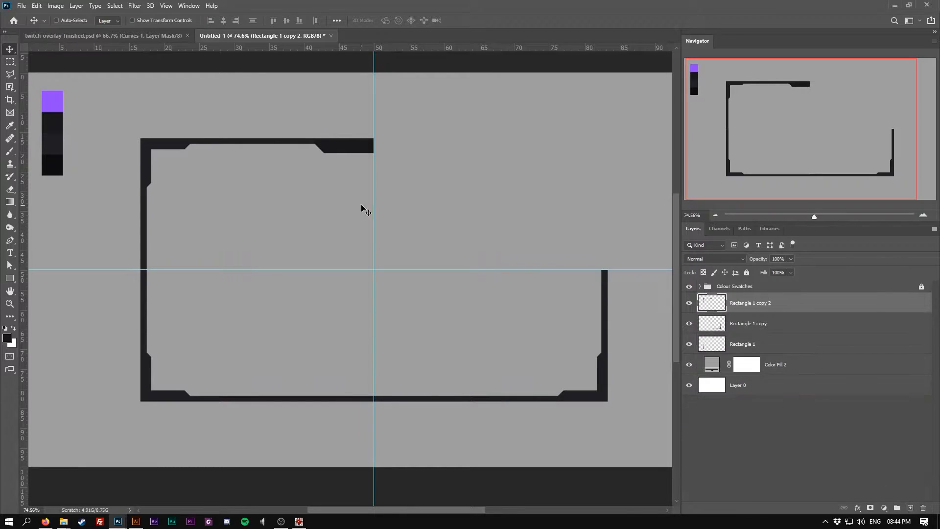
pyautogui.moveTo(343, 146); pyautogui.dragTo(601, 154)
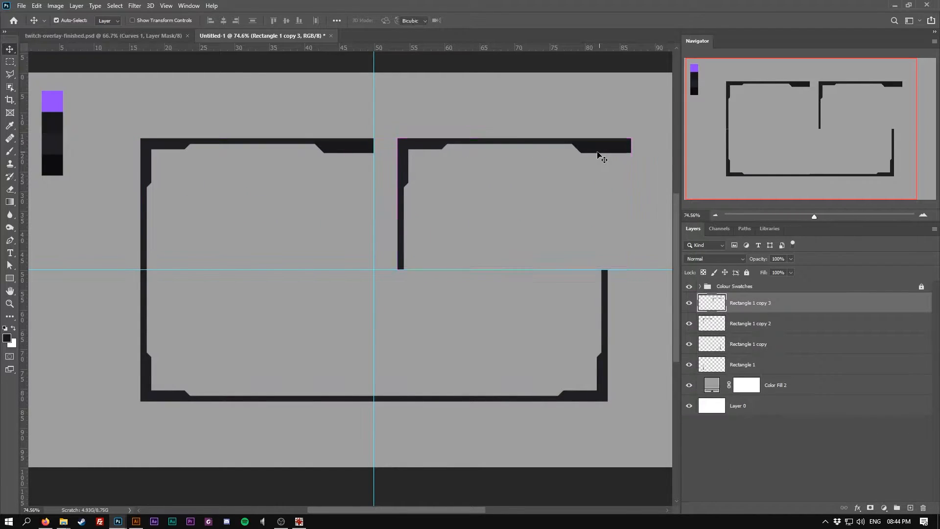
pyautogui.hotkey('ctrl', 't')
pyautogui.rightClick(601, 155)
pyautogui.click(631, 322)
pyautogui.moveTo(457, 147); pyautogui.dragTo(437, 146)
pyautogui.press('Return')
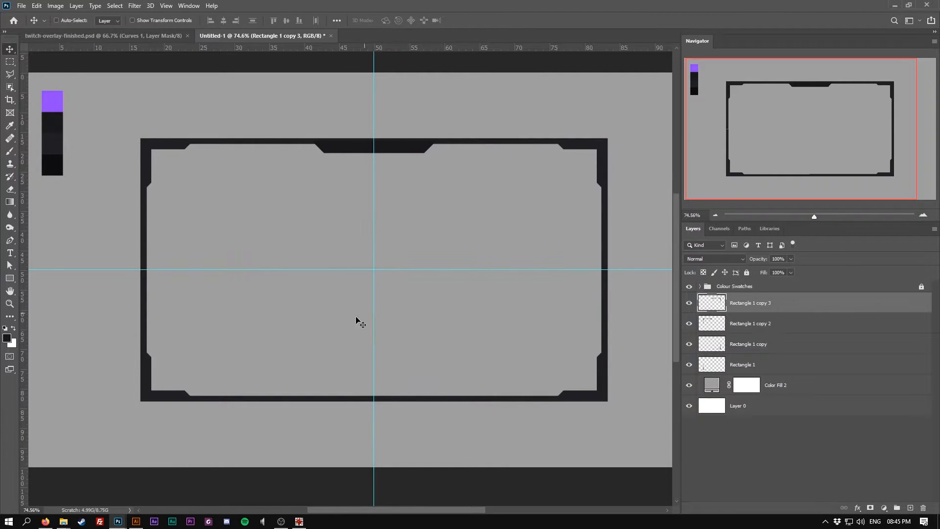
# Delete the lower-right corner layer and fill a large chamfered tab on the bottom edge left of the vertical guide
pyautogui.keyDown('ctrl'); pyautogui.click(584, 398); pyautogui.keyUp('ctrl')
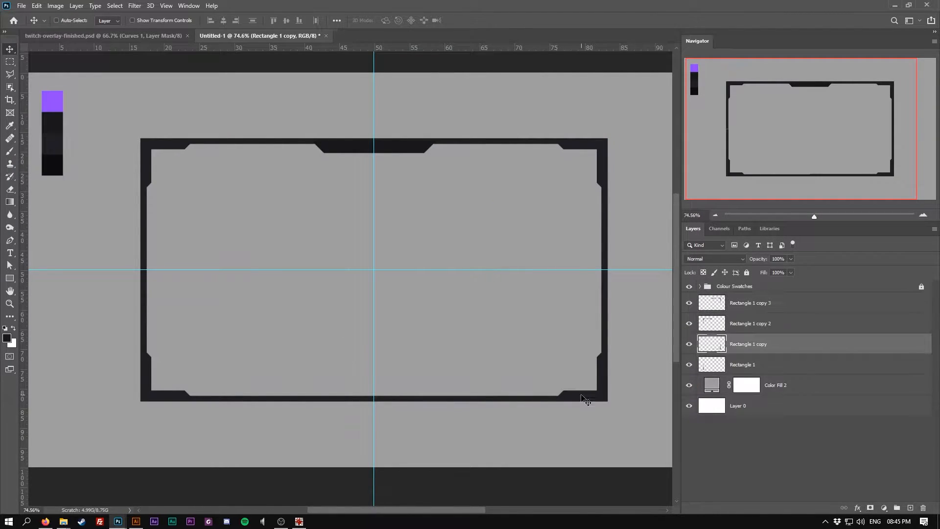
pyautogui.press('Delete')
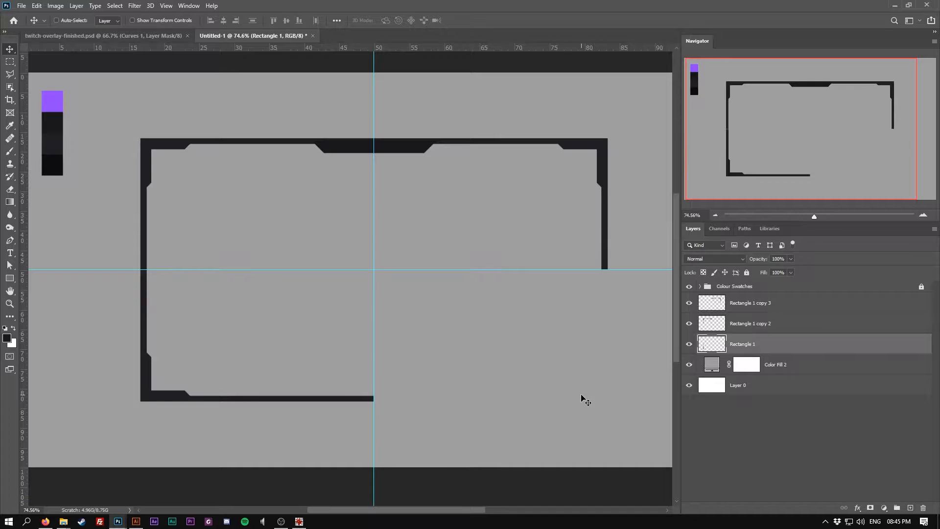
pyautogui.click(9, 74)
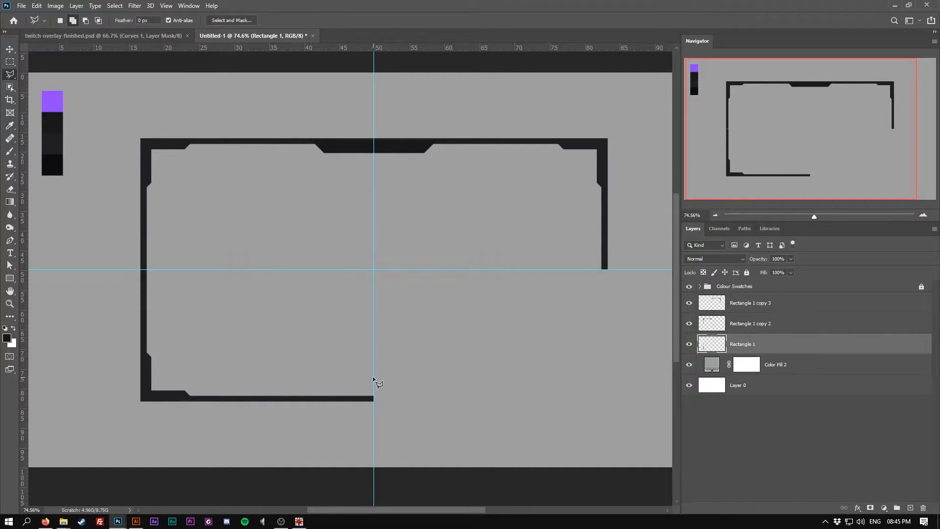
pyautogui.click(372, 380)
pyautogui.click(307, 381)
pyautogui.click(373, 382)
pyautogui.hotkey('alt', 'BackSpace')
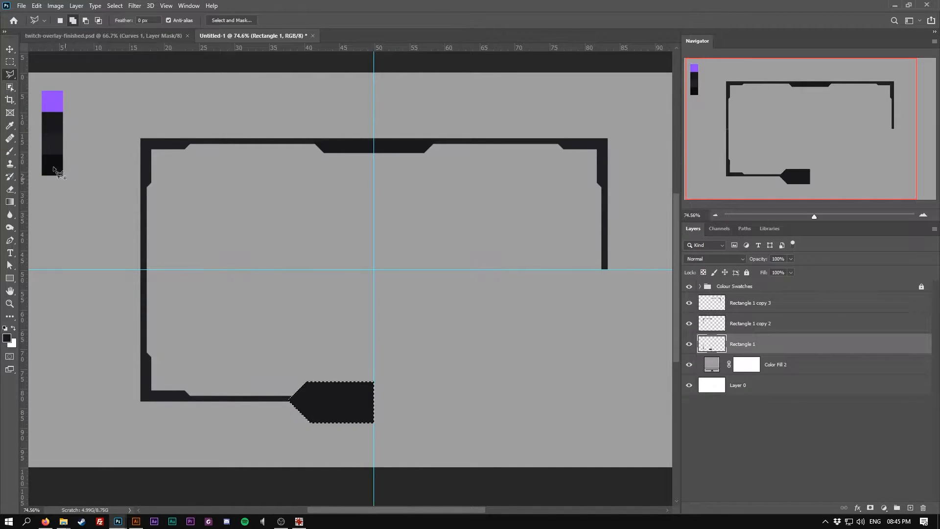
pyautogui.press('v')
pyautogui.hotkey('ctrl', 'd')
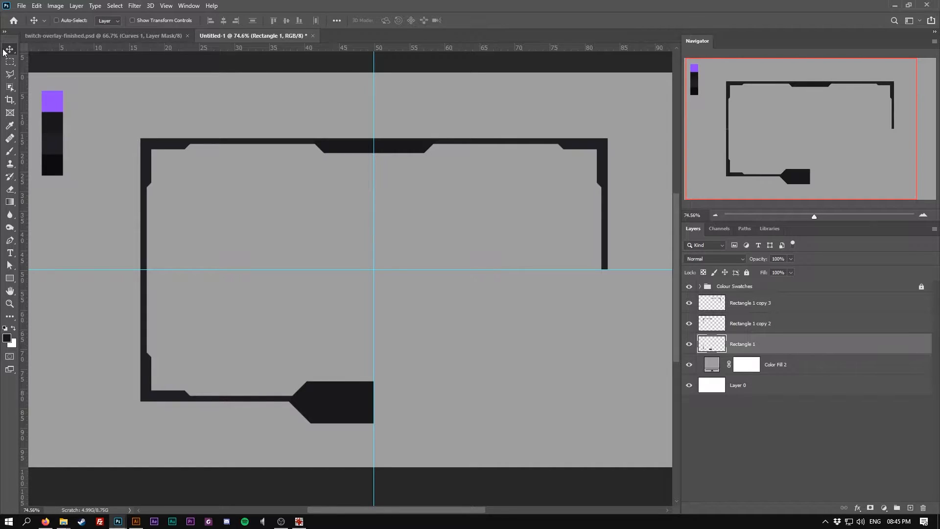
# Duplicate the bottom-left piece, flip it horizontally and place it to complete the bottom tab on the right
pyautogui.moveTo(354, 406); pyautogui.dragTo(563, 414)
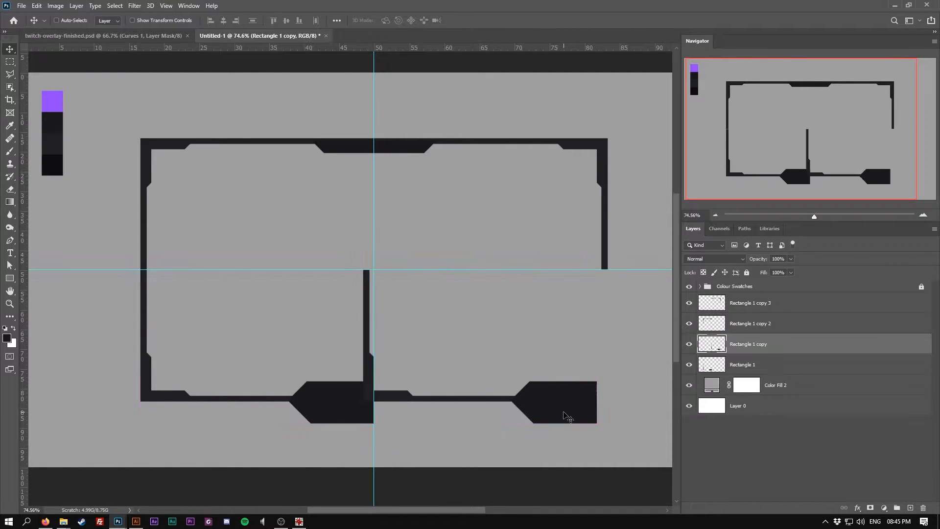
pyautogui.hotkey('ctrl', 't')
pyautogui.rightClick(562, 413)
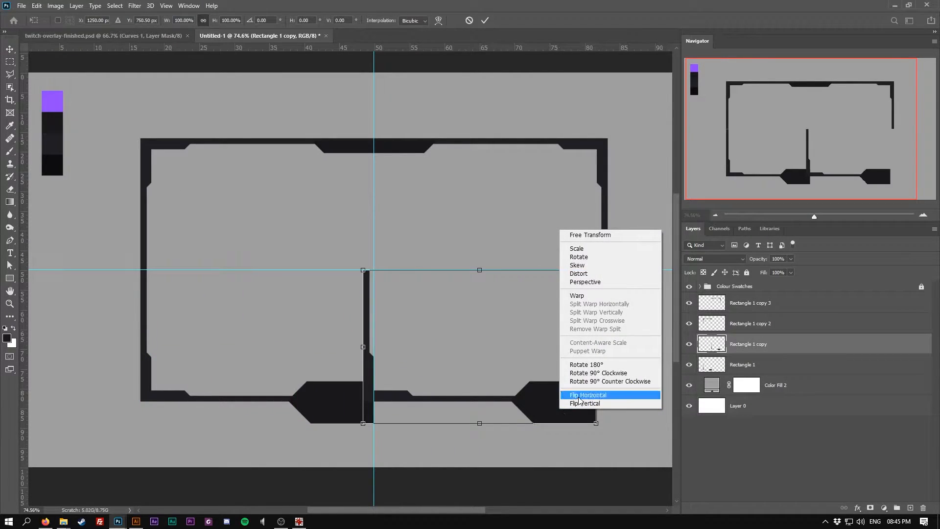
pyautogui.click(570, 395)
pyautogui.moveTo(414, 401); pyautogui.dragTo(434, 403)
pyautogui.press('Return')
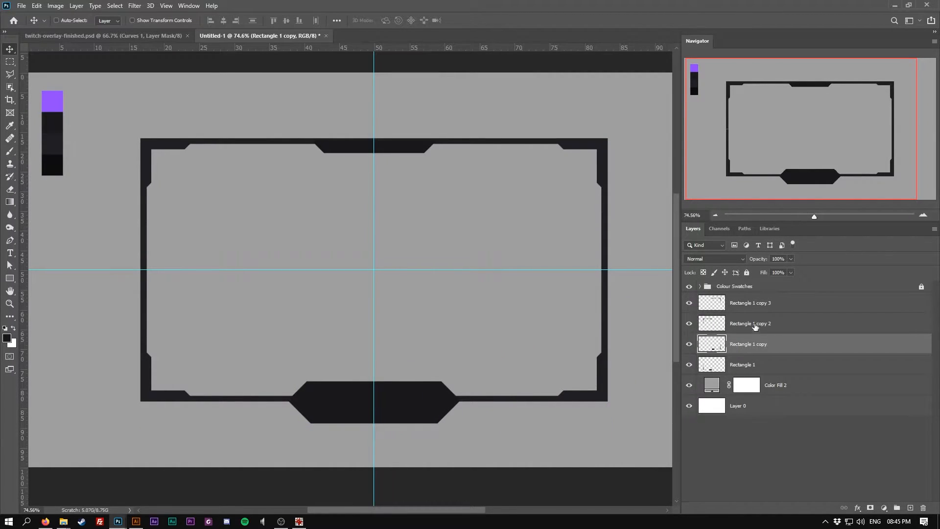
# Merge the four frame piece layers into a single layer
pyautogui.click(756, 303)
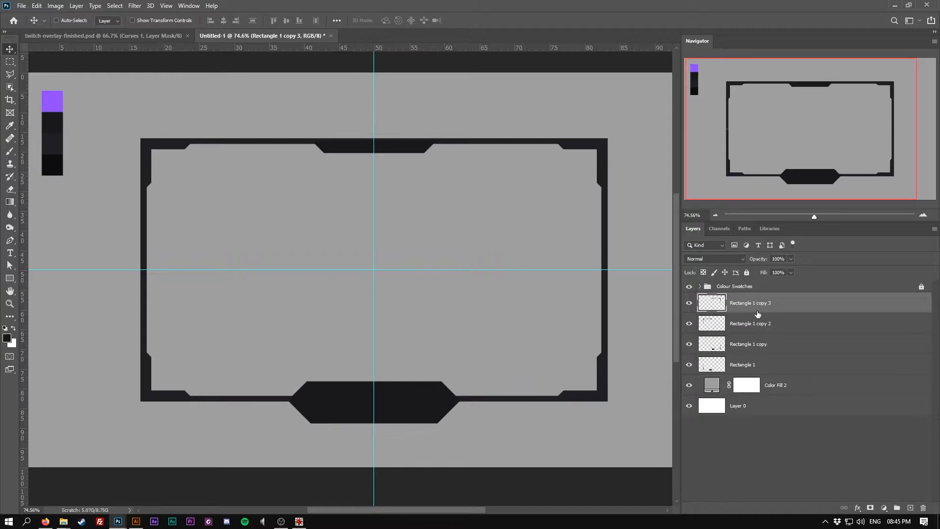
pyautogui.keyDown('shift'); pyautogui.click(758, 365); pyautogui.keyUp('shift')
pyautogui.click(76, 5)
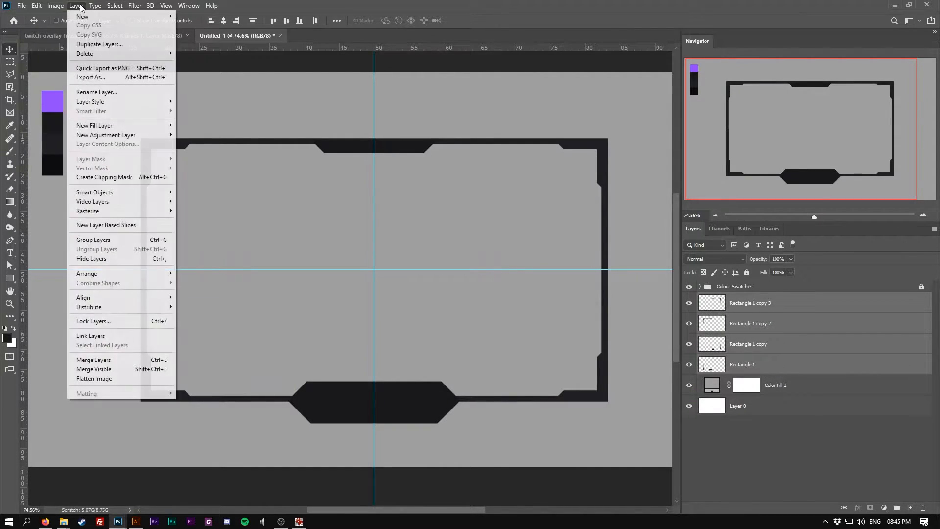
pyautogui.click(108, 360)
# Trim the underside of the top centre tab by deleting a rectangular selection below the top edge
pyautogui.click(10, 62)
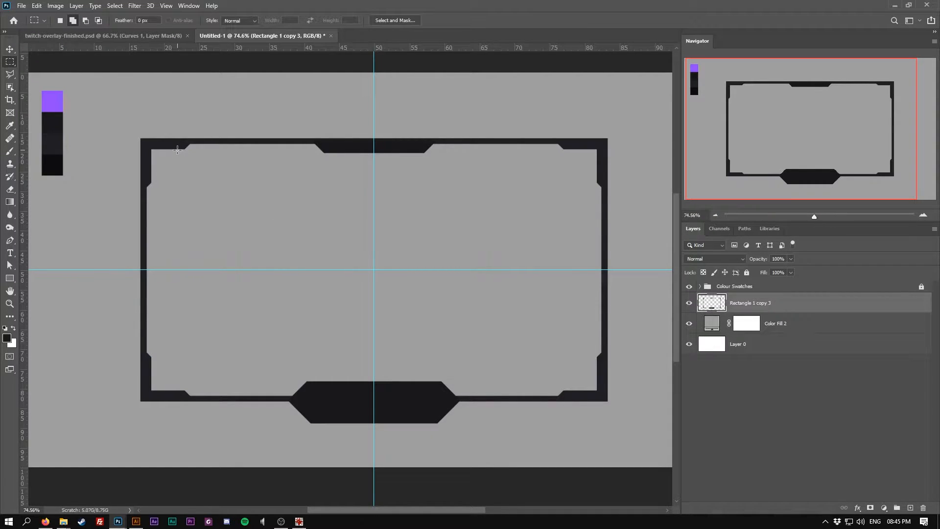
pyautogui.moveTo(188, 150); pyautogui.dragTo(550, 207)
pyautogui.press('Delete')
pyautogui.hotkey('ctrl', 'd')
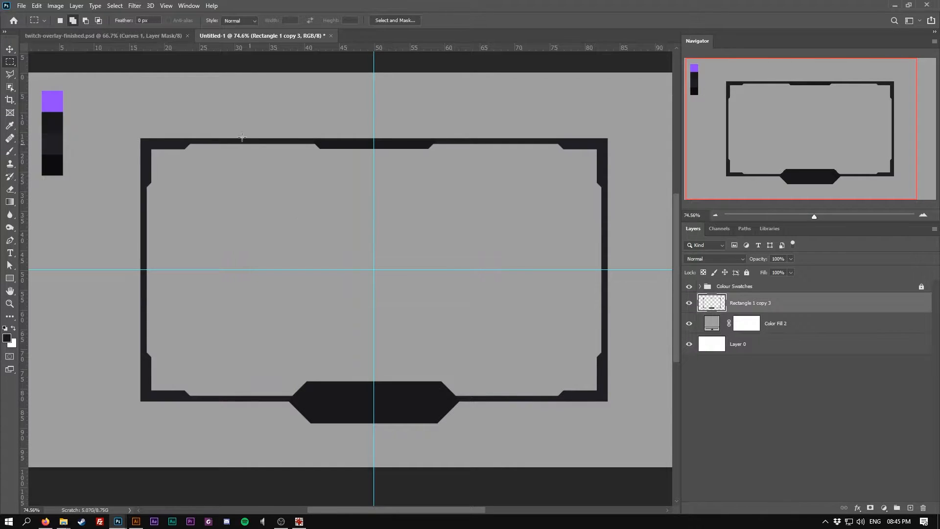
# Clear the guides from the canvas
pyautogui.click(166, 5)
pyautogui.click(186, 263)
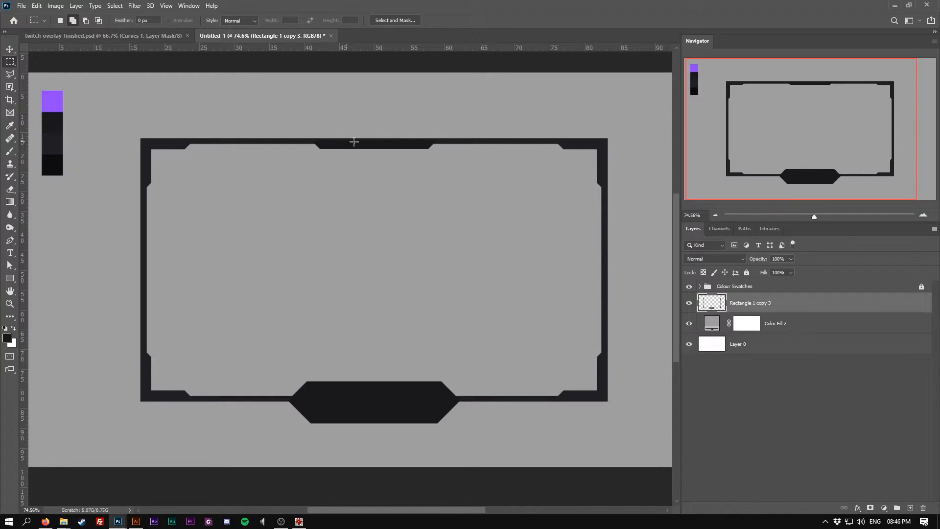
# Add a solid colour fill layer masked to a thin strip along the inner bottom-left edge and place it below the frame
pyautogui.scroll(6, 196, 407)
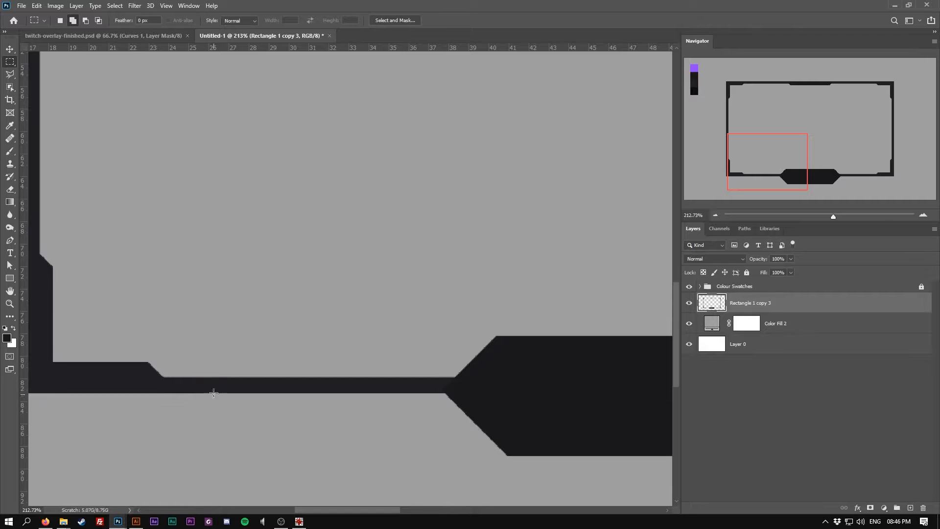
pyautogui.moveTo(146, 364); pyautogui.dragTo(479, 383)
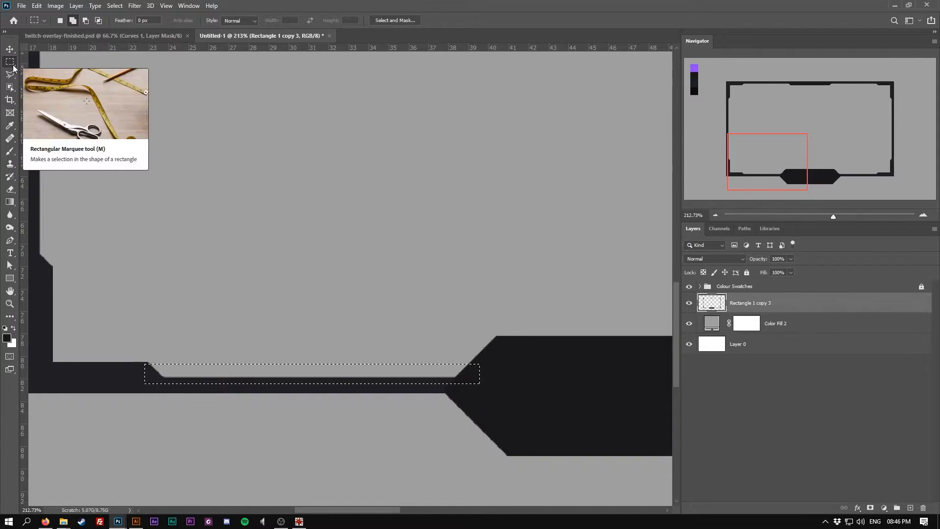
pyautogui.click(884, 508)
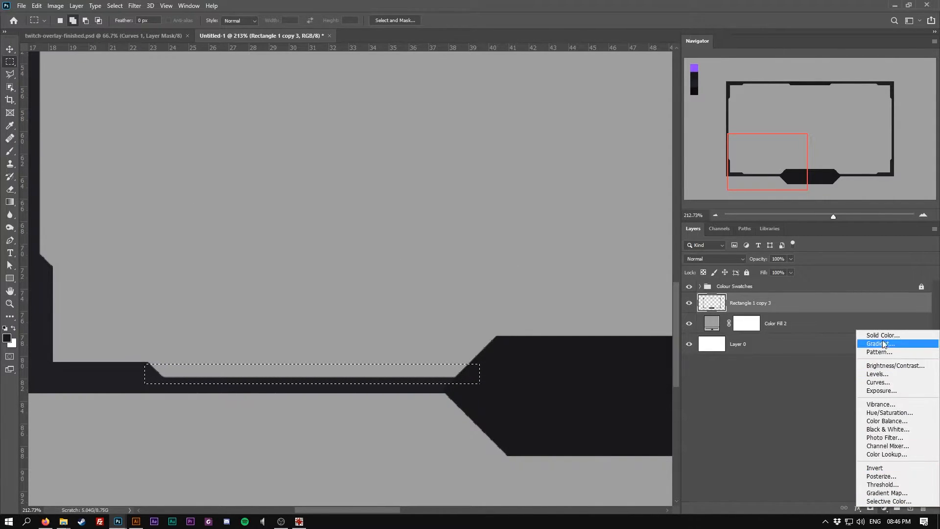
pyautogui.click(883, 335)
pyautogui.click(779, 354)
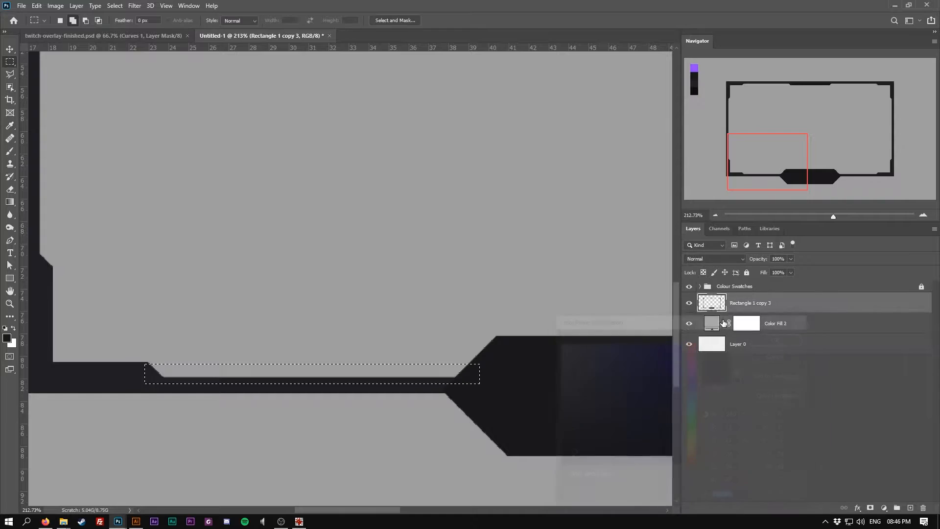
pyautogui.click(7, 337)
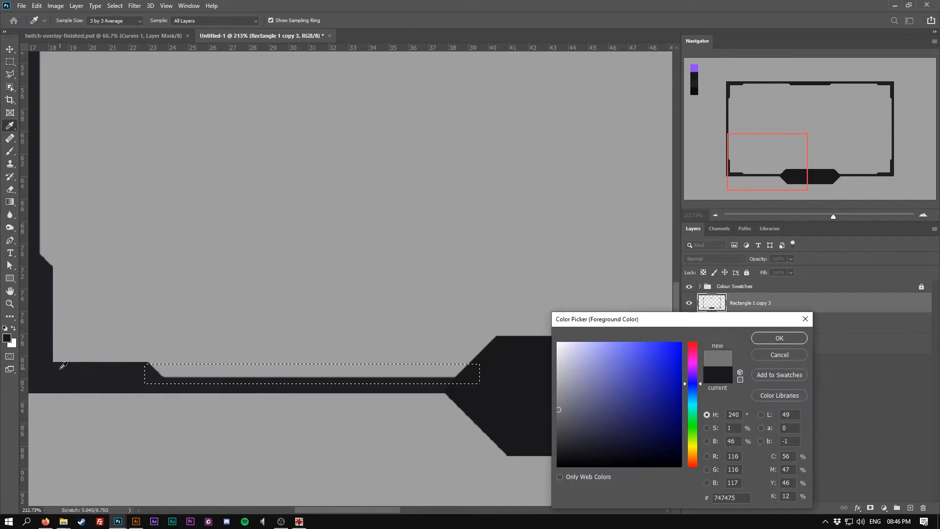
pyautogui.click(798, 338)
pyautogui.click(887, 509)
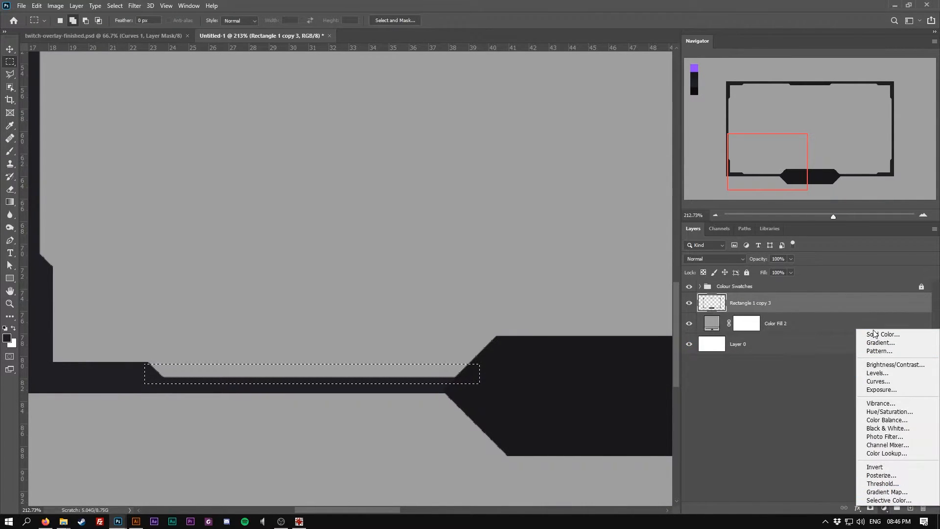
pyautogui.click(883, 336)
pyautogui.moveTo(575, 349); pyautogui.dragTo(554, 339)
pyautogui.click(792, 337)
pyautogui.moveTo(801, 303); pyautogui.dragTo(804, 333)
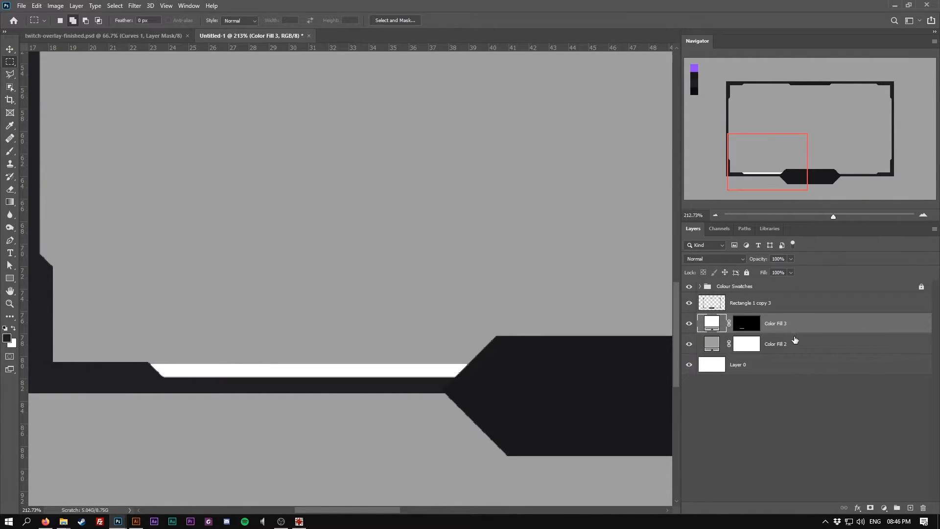
# Set the strip's fill colour to light purple e7b7f9
pyautogui.doubleClick(710, 325)
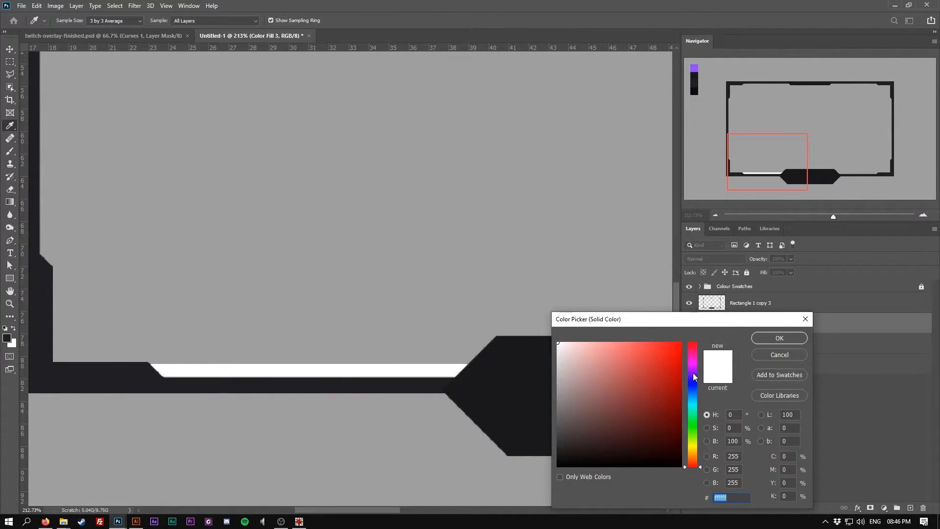
pyautogui.moveTo(692, 373); pyautogui.dragTo(692, 368)
pyautogui.click(590, 345)
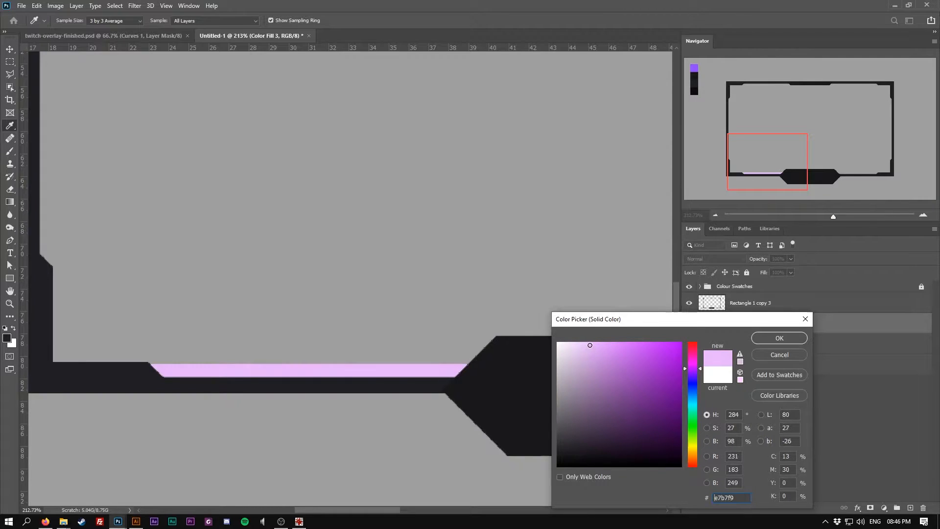
pyautogui.click(779, 337)
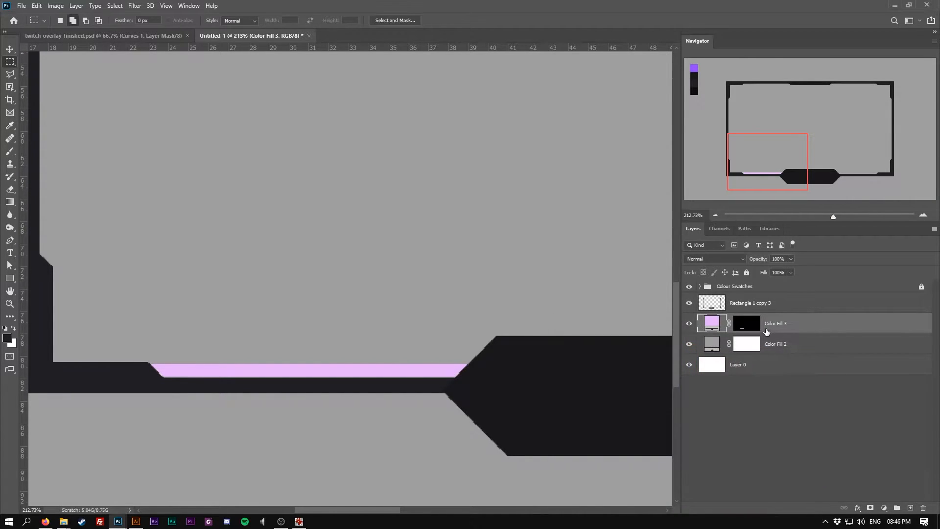
# Add an outer glow to the purple strip, sampling colour 9147ff from the swatch and setting opacity to 39%
pyautogui.hotkey('ctrl', '0')
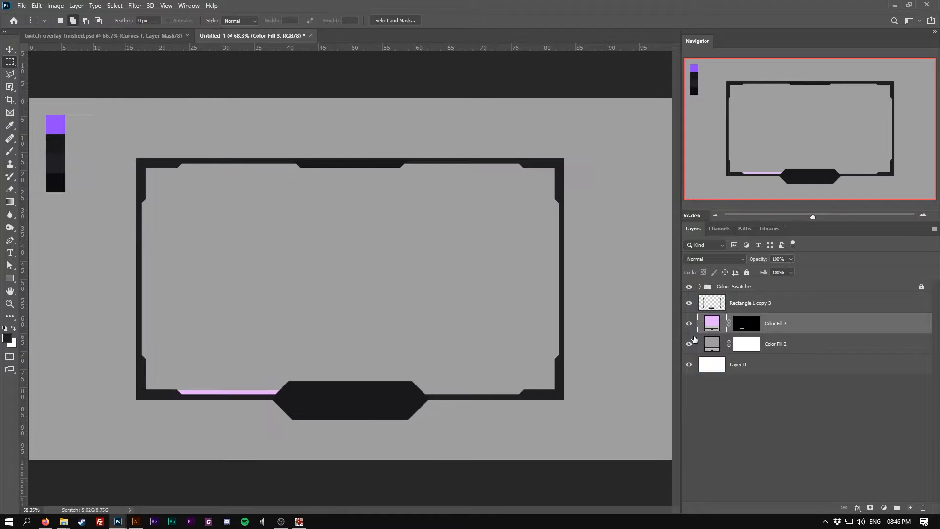
pyautogui.rightClick(818, 323)
pyautogui.click(727, 113)
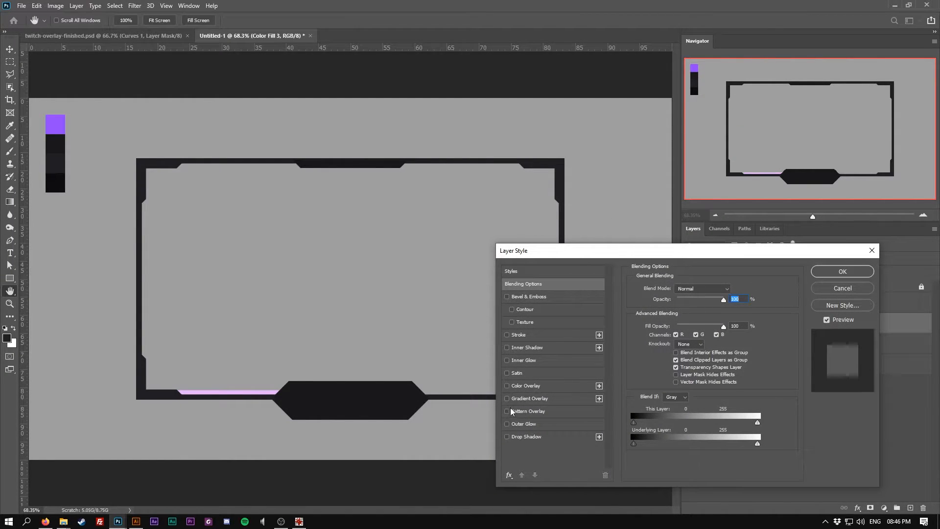
pyautogui.click(508, 424)
pyautogui.click(524, 425)
pyautogui.click(654, 324)
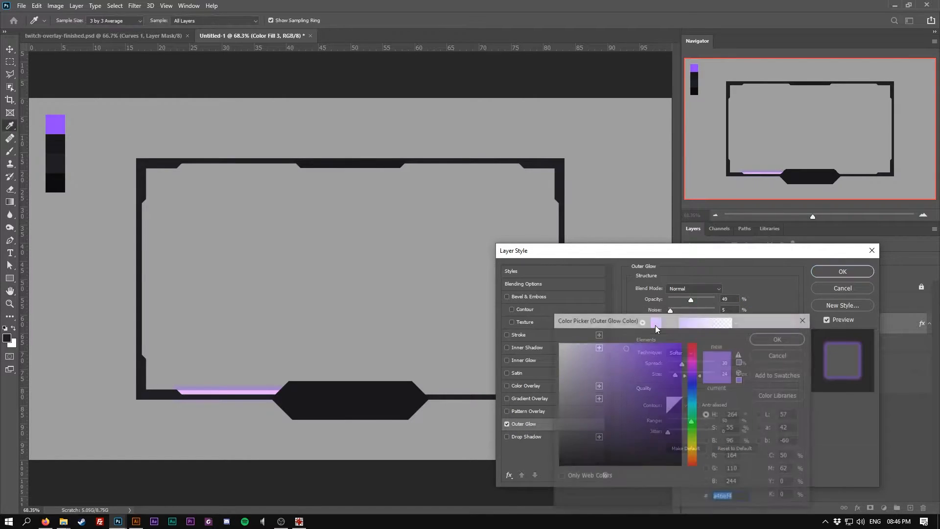
pyautogui.click(60, 121)
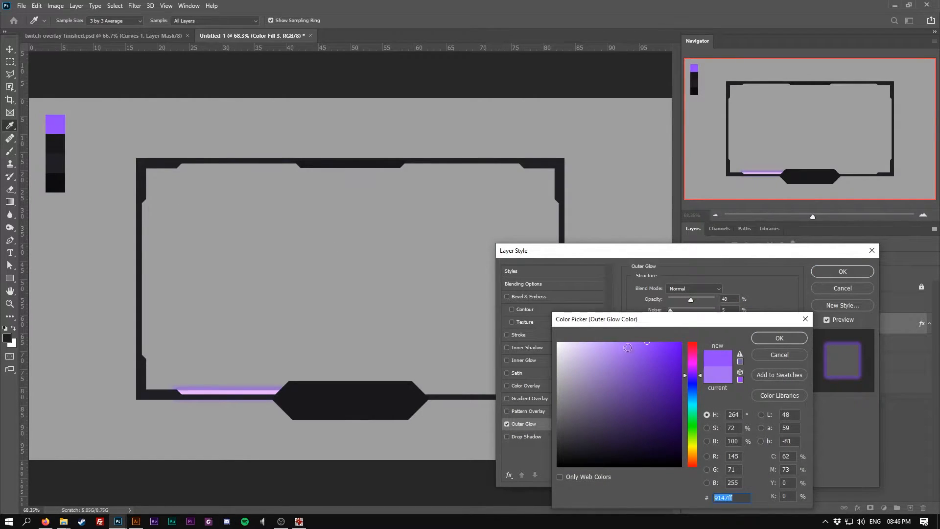
pyautogui.click(783, 339)
pyautogui.moveTo(690, 300); pyautogui.dragTo(686, 300)
pyautogui.click(735, 298)
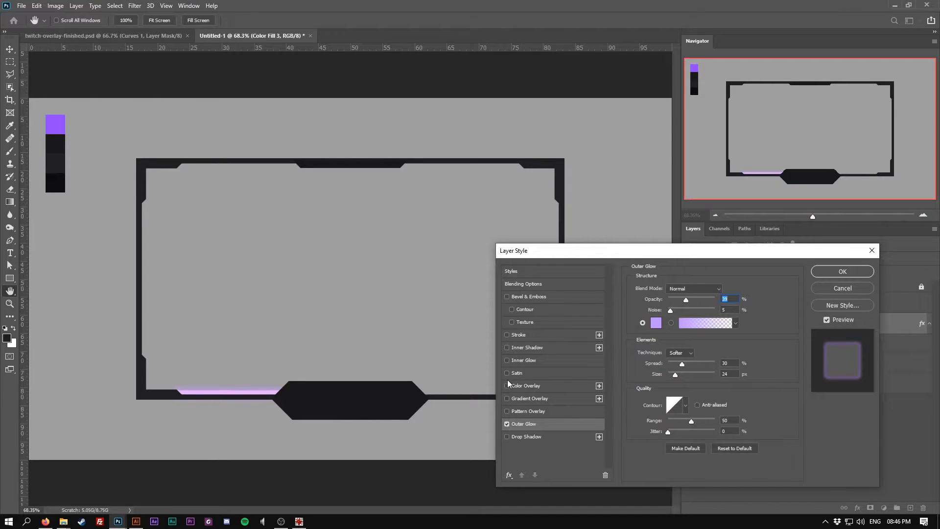
pyautogui.click(842, 271)
# Change the strip's fill colour to a paler purple f7e3fe
pyautogui.doubleClick(713, 325)
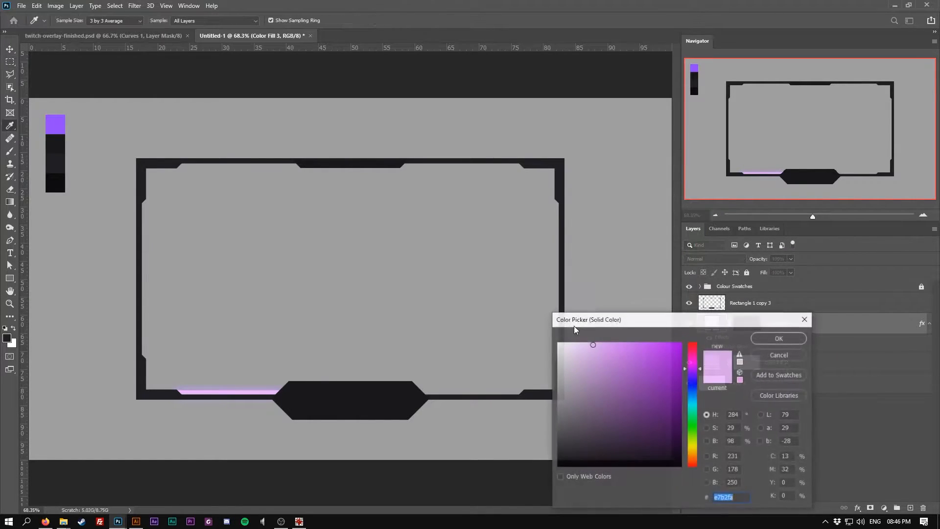
pyautogui.moveTo(593, 345); pyautogui.dragTo(570, 343)
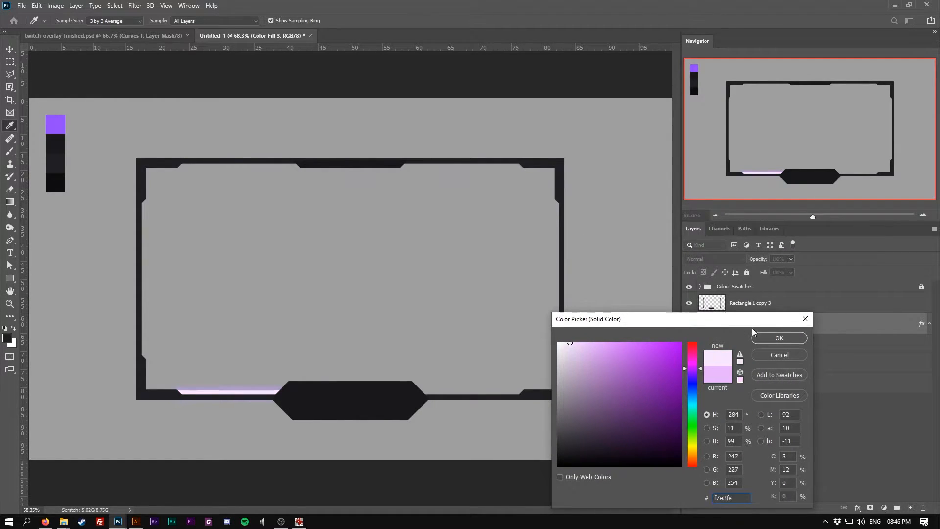
pyautogui.press('Return')
# Add an inner glow to the strip with 47% opacity, about 32% choke and about 6 px size
pyautogui.scroll(5, 237, 389)
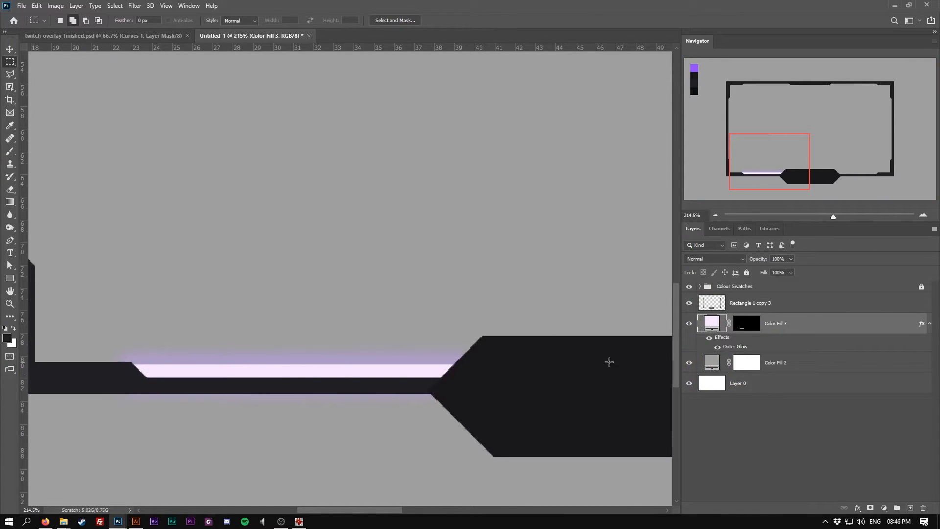
pyautogui.rightClick(787, 329)
pyautogui.click(813, 116)
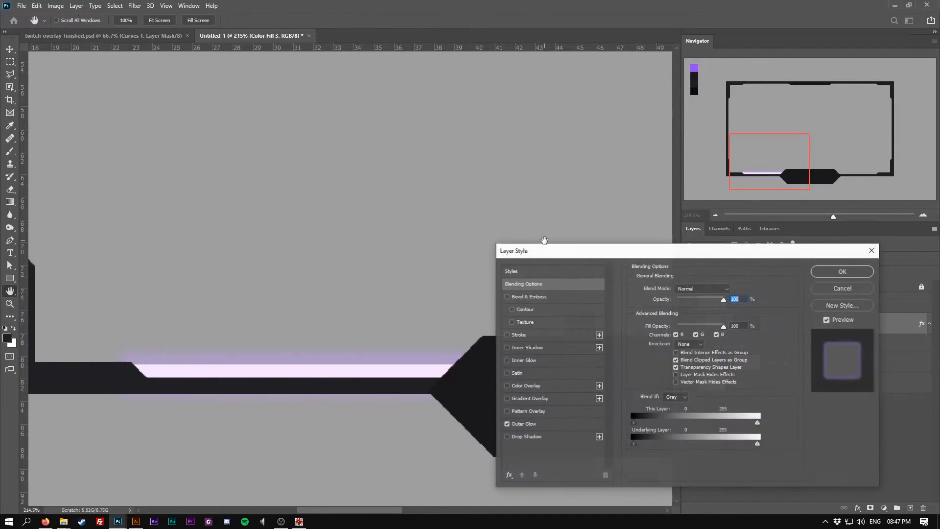
pyautogui.click(507, 360)
pyautogui.click(523, 360)
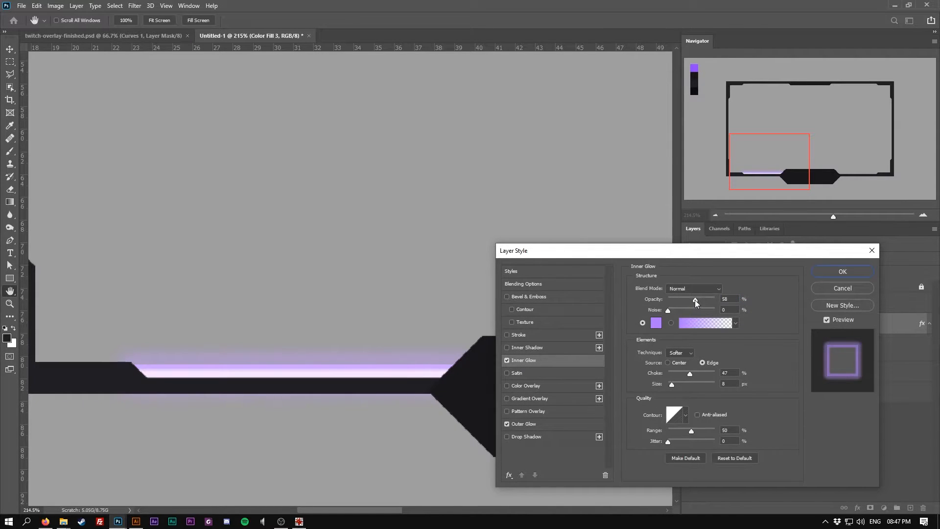
pyautogui.moveTo(692, 299); pyautogui.dragTo(689, 299)
pyautogui.moveTo(690, 374); pyautogui.dragTo(689, 375)
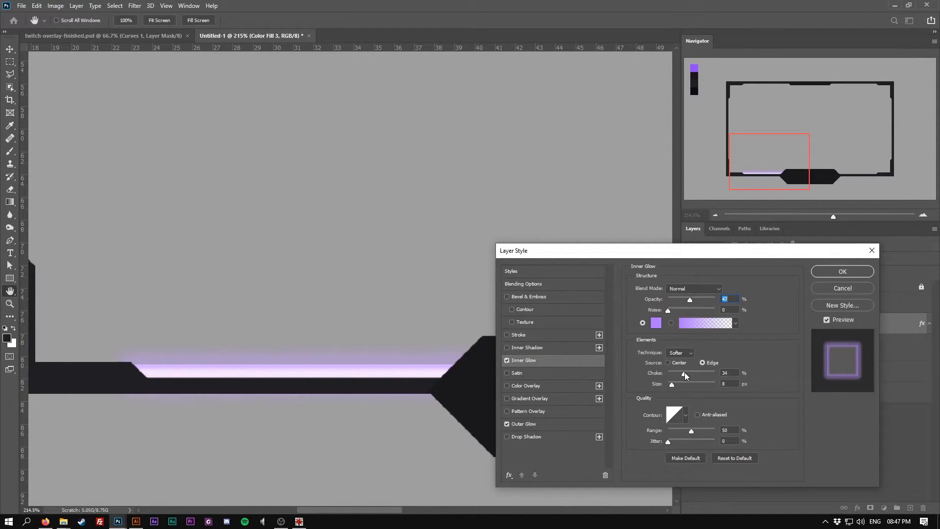
pyautogui.click(683, 372)
pyautogui.moveTo(669, 384); pyautogui.dragTo(672, 386)
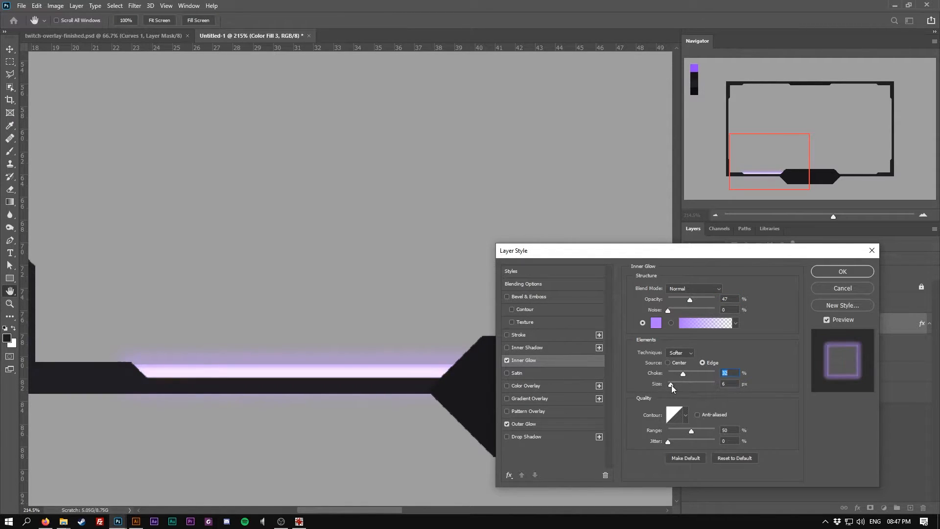
pyautogui.click(671, 385)
pyautogui.click(683, 371)
pyautogui.click(842, 272)
# Add a dark 1f1f23 solid colour fill layer above the grey background fill
pyautogui.hotkey('ctrl', '0')
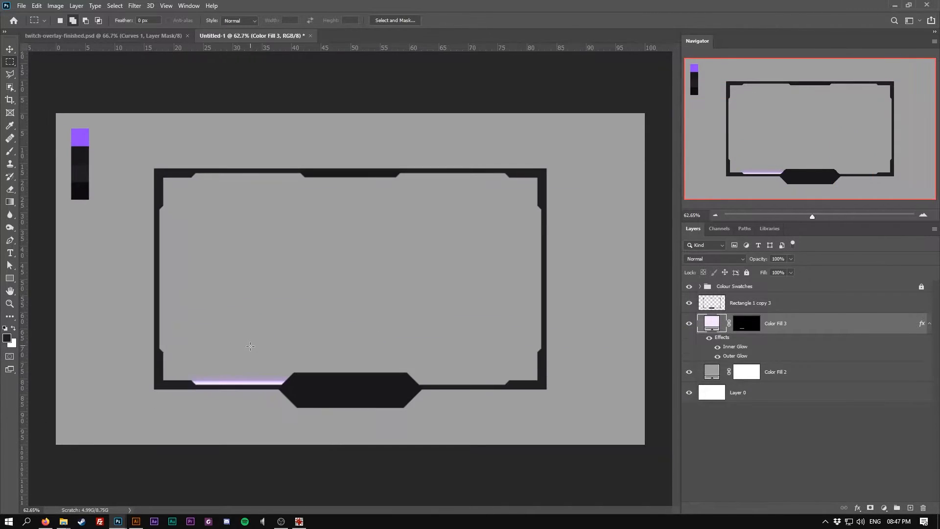
pyautogui.scroll(3, 252, 341)
pyautogui.click(808, 370)
pyautogui.click(884, 508)
pyautogui.click(879, 334)
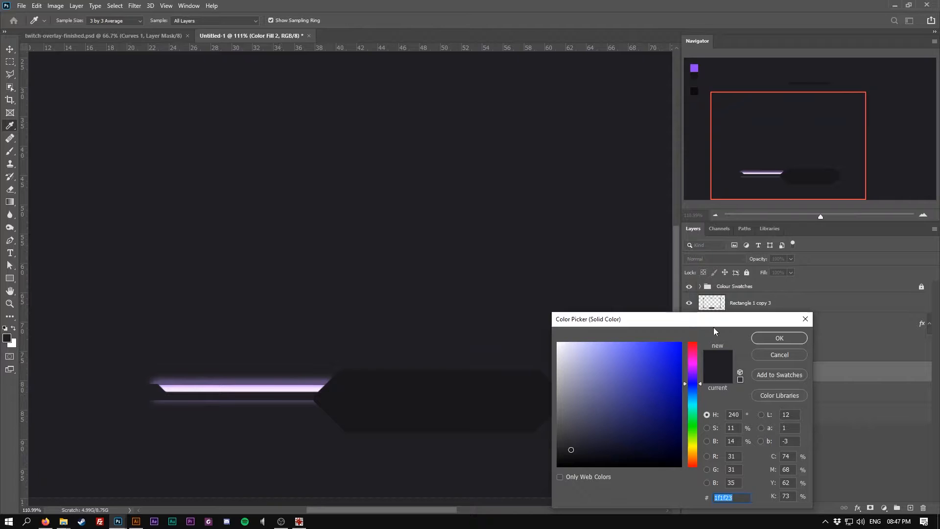
pyautogui.click(778, 338)
# Raise the strip's outer glow opacity to 51% and set its colour to bb8dff
pyautogui.hotkey('alt', ']')
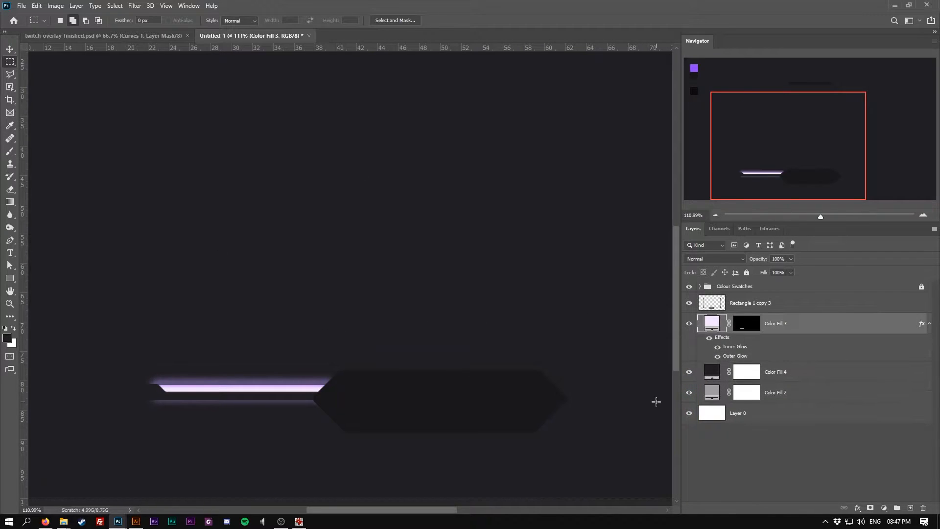
pyautogui.rightClick(786, 327)
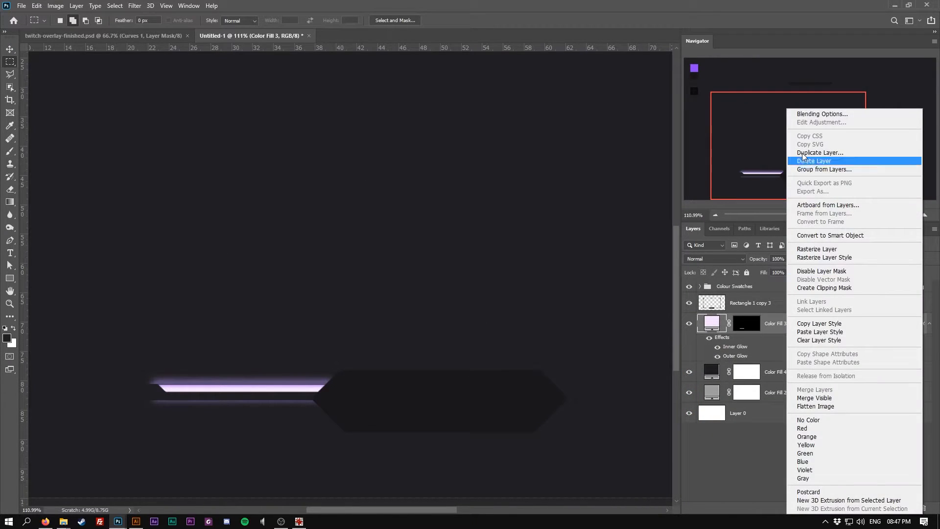
pyautogui.click(820, 114)
pyautogui.moveTo(574, 255); pyautogui.dragTo(574, 244)
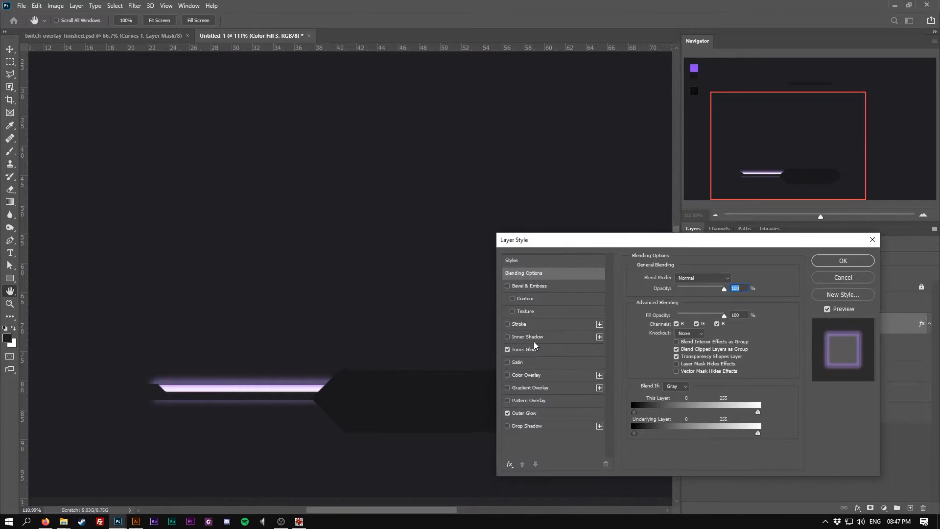
pyautogui.click(537, 413)
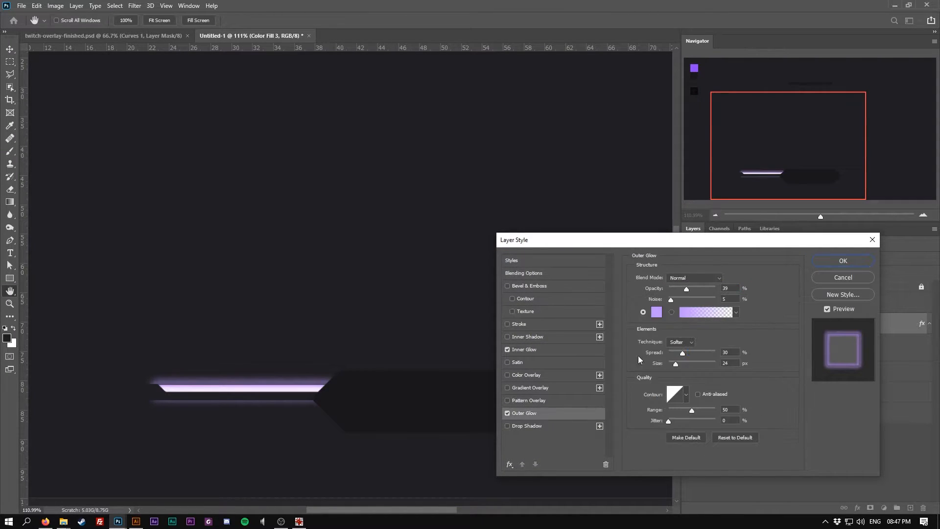
pyautogui.moveTo(686, 289); pyautogui.dragTo(693, 290)
pyautogui.click(657, 311)
pyautogui.moveTo(599, 341)
pyautogui.mouseDown()
pyautogui.moveTo(579, 342)
pyautogui.moveTo(616, 342)
pyautogui.mouseUp()
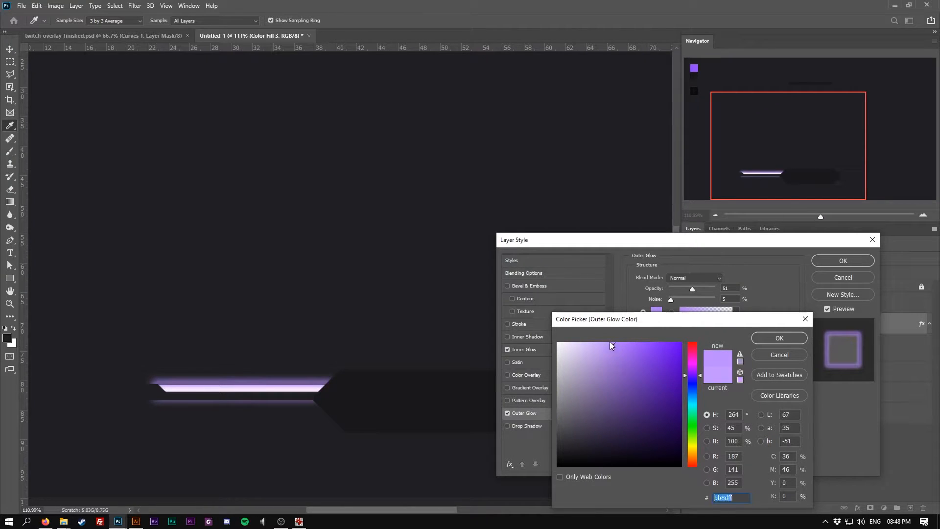
pyautogui.click(776, 338)
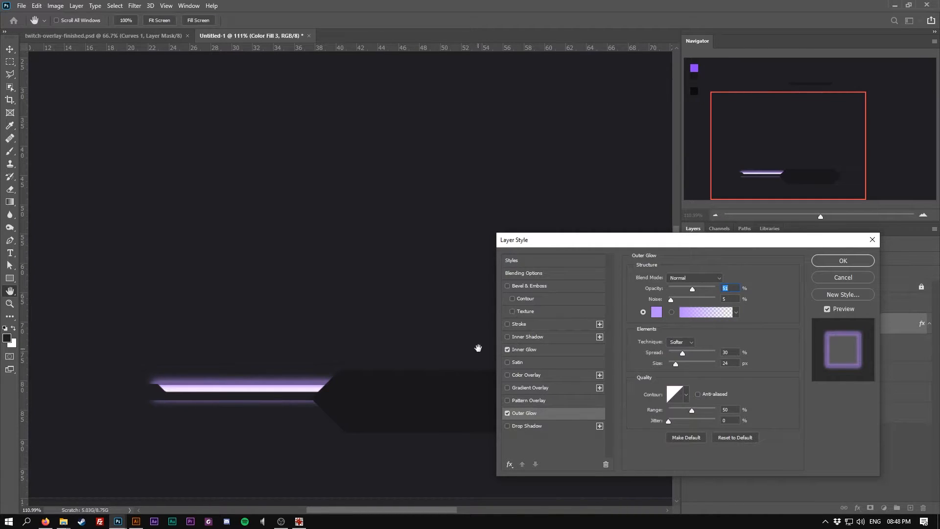
pyautogui.click(833, 262)
# Hide the dark background fill layer
pyautogui.scroll(-4, 294, 358)
pyautogui.scroll(1, 216, 364)
pyautogui.scroll(1, 146, 304)
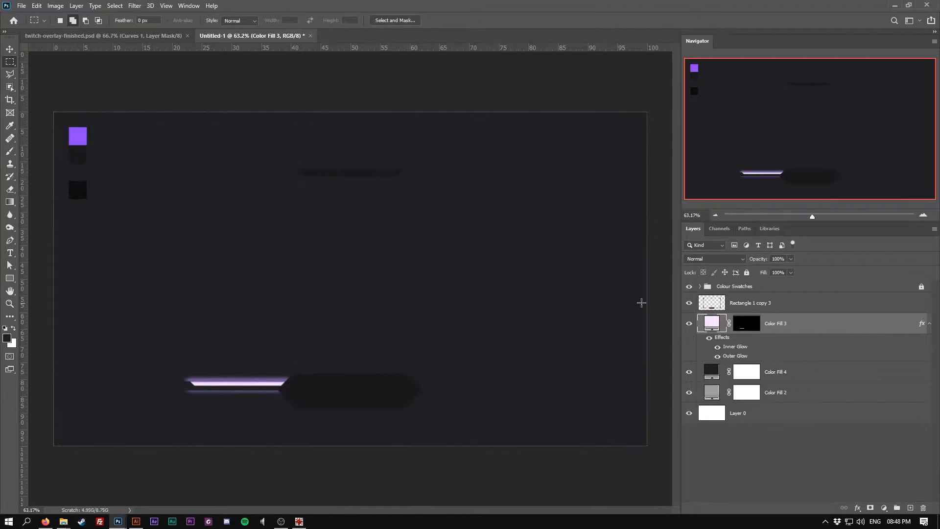
pyautogui.click(711, 373)
pyautogui.click(689, 372)
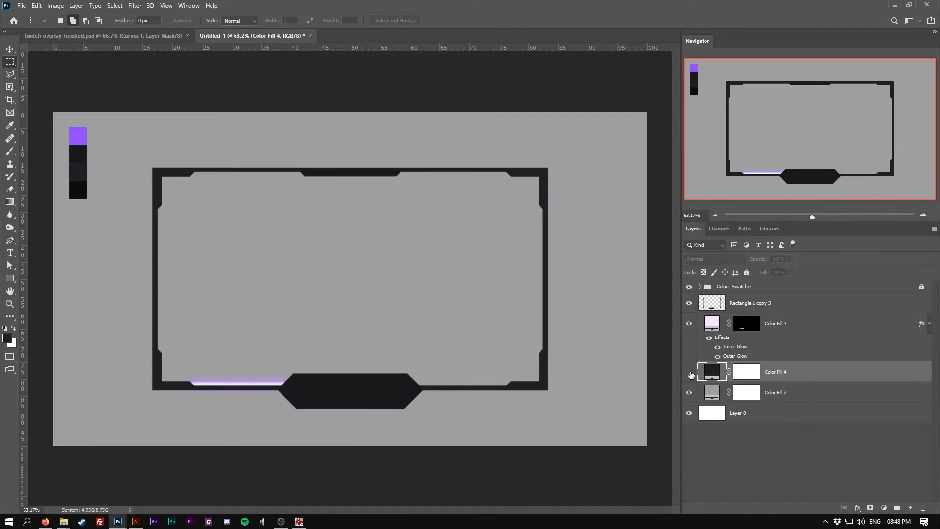
# Duplicate the glowing strip by dragging a copy into the frame's interior with the Move tool
pyautogui.scroll(2, 22, 172)
pyautogui.click(10, 49)
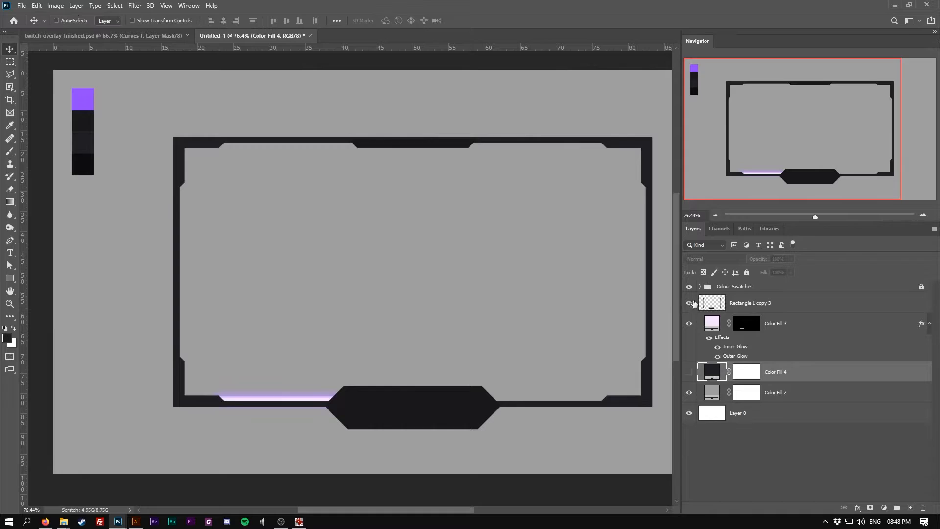
pyautogui.click(804, 328)
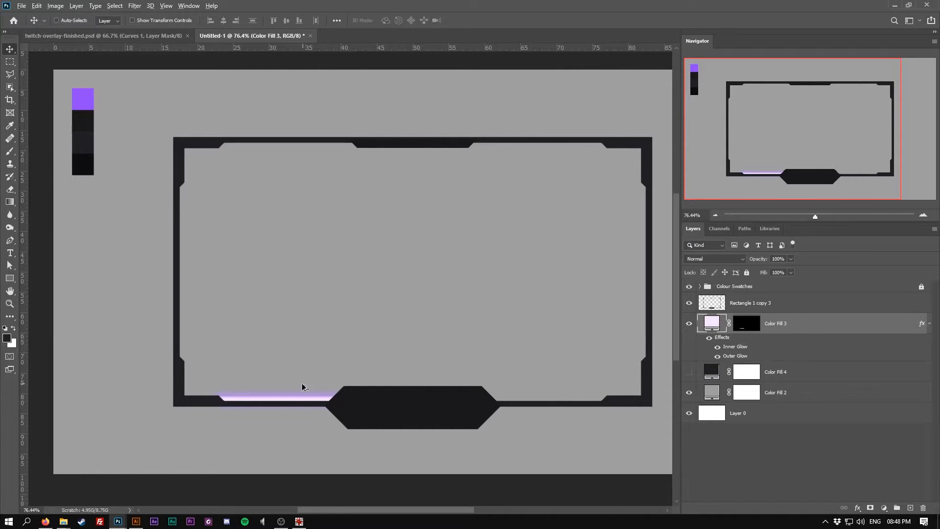
pyautogui.moveTo(296, 400); pyautogui.dragTo(273, 283)
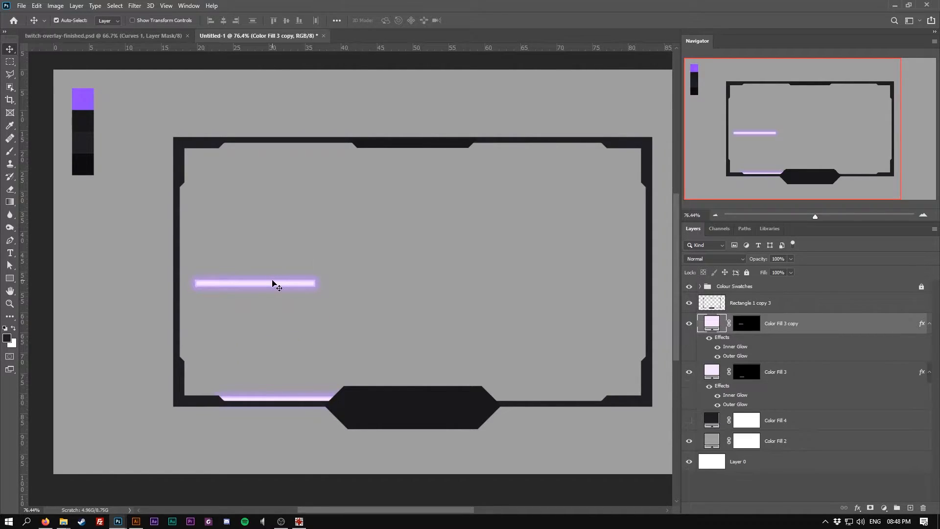
# Rotate the copied strip to vertical and place it along the frame's inner left edge
pyautogui.hotkey('ctrl', 't')
pyautogui.moveTo(329, 268); pyautogui.dragTo(180, 349)
pyautogui.press('Return')
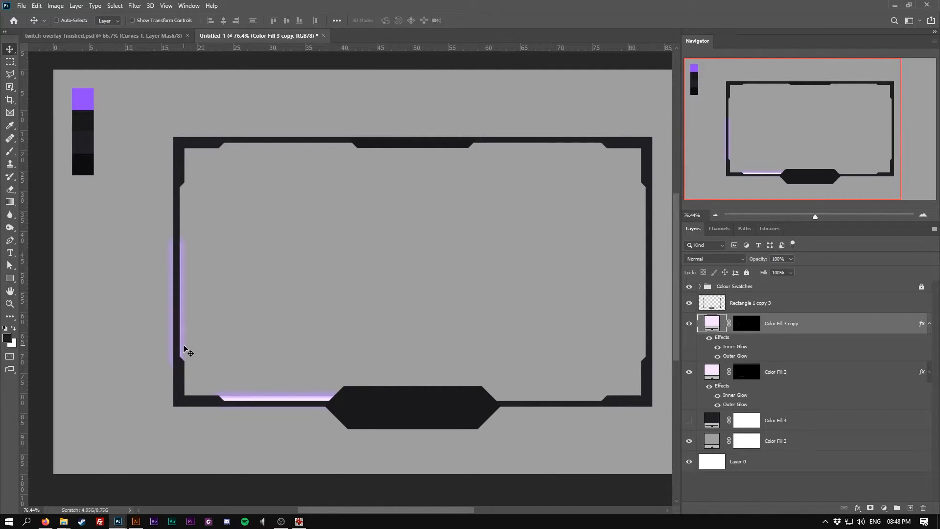
# Stretch the vertical strip to about 348% height so it runs up the left inner edge
pyautogui.scroll(4, 182, 351)
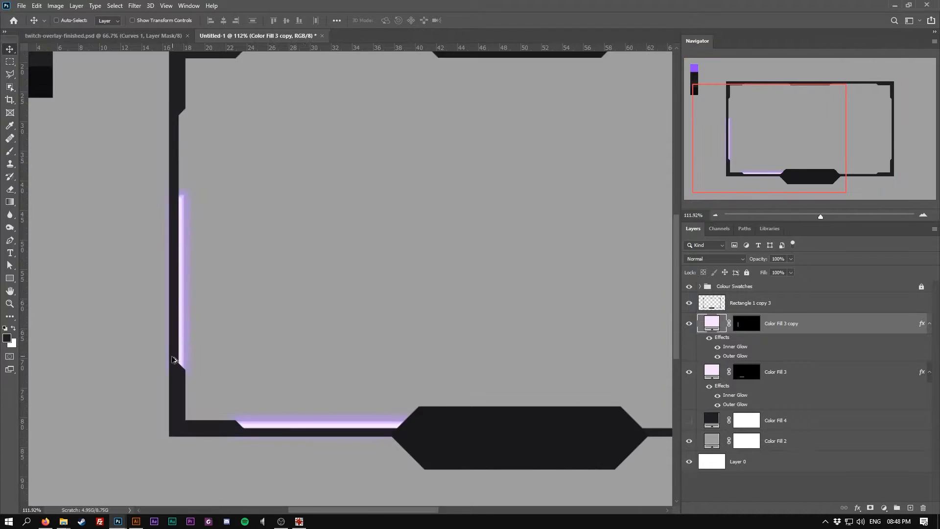
pyautogui.scroll(12, 174, 354)
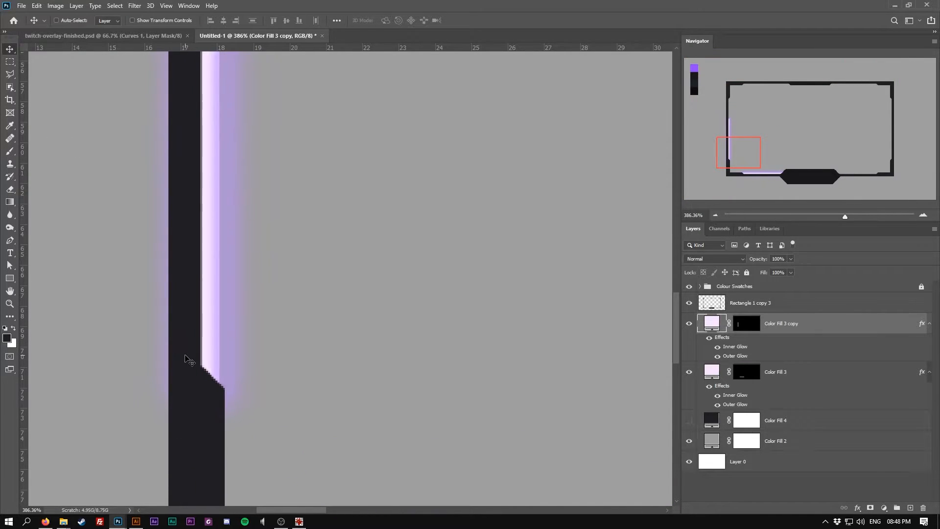
pyautogui.scroll(-6, 185, 359)
pyautogui.moveTo(192, 109); pyautogui.dragTo(199, 336)
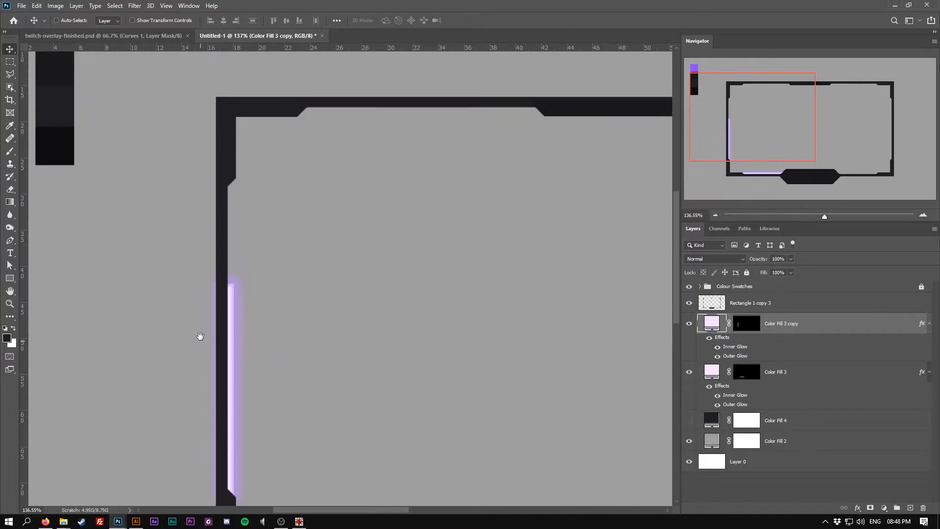
pyautogui.hotkey('ctrl', 't')
pyautogui.moveTo(226, 278); pyautogui.dragTo(229, 174)
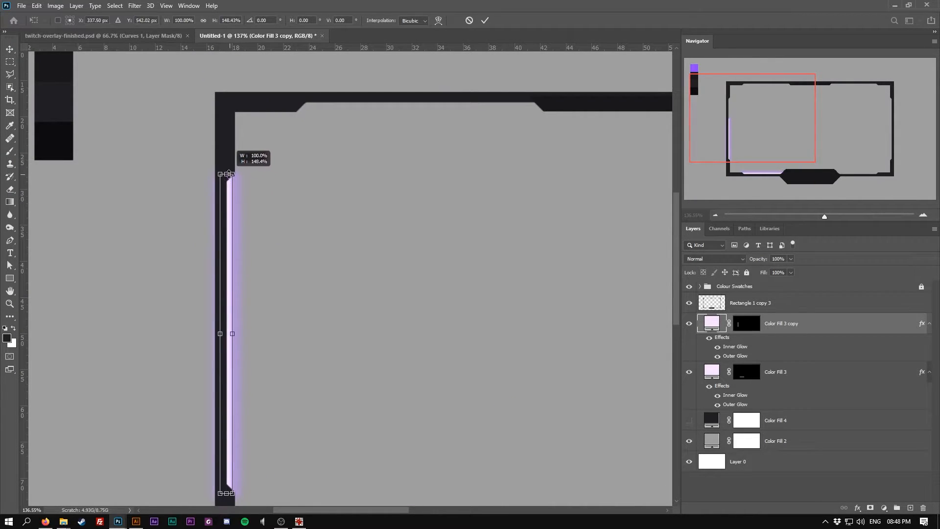
pyautogui.scroll(-3, 262, 361)
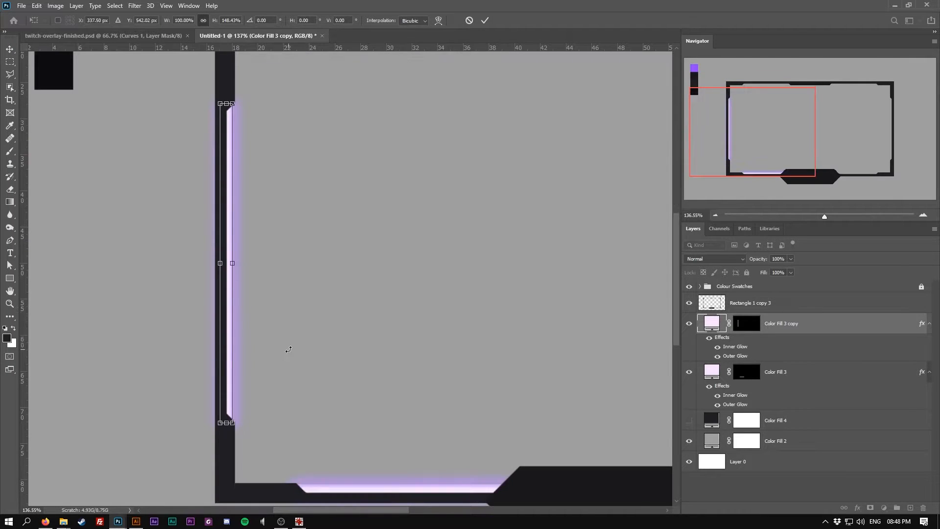
pyautogui.press('Return')
pyautogui.scroll(-4, 321, 301)
pyautogui.scroll(4, 110, 260)
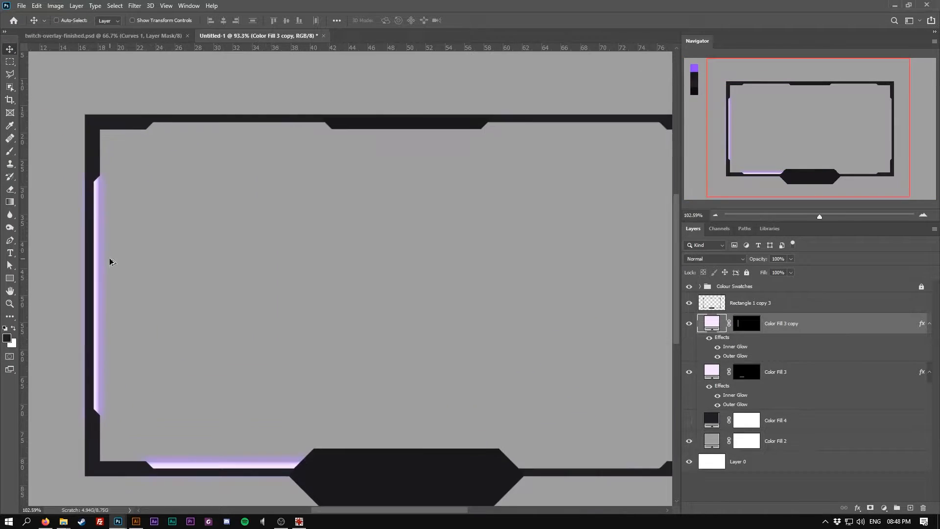
pyautogui.keyDown('ctrl'); pyautogui.click(101, 225); pyautogui.keyUp('ctrl')
pyautogui.hotkey('ctrl', 'j')
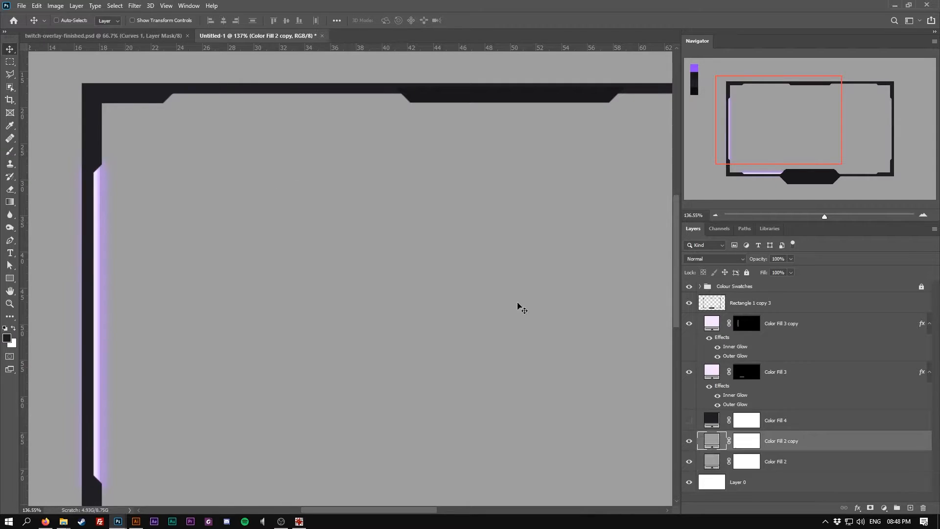
pyautogui.hotkey('ctrl', 'z')
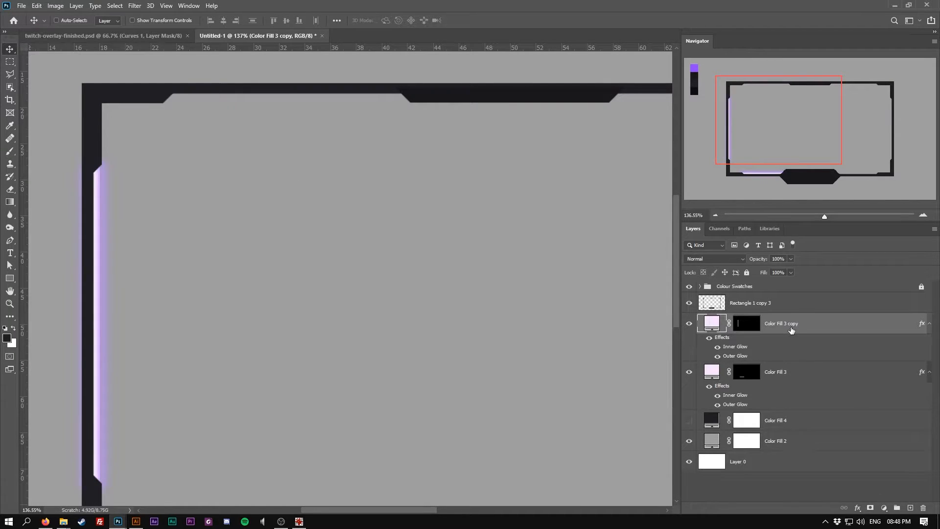
# Drag a copy of the vertical strip towards the middle of the frame
pyautogui.moveTo(100, 249); pyautogui.dragTo(315, 213)
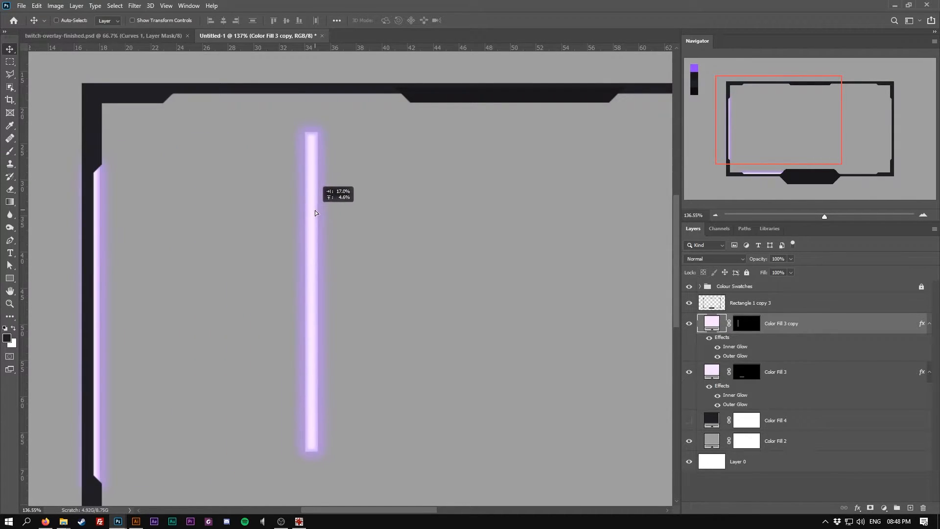
# Place the copied strip horizontally along the frame's top inner edge
pyautogui.hotkey('ctrl', 't')
pyautogui.moveTo(361, 119); pyautogui.dragTo(368, 97)
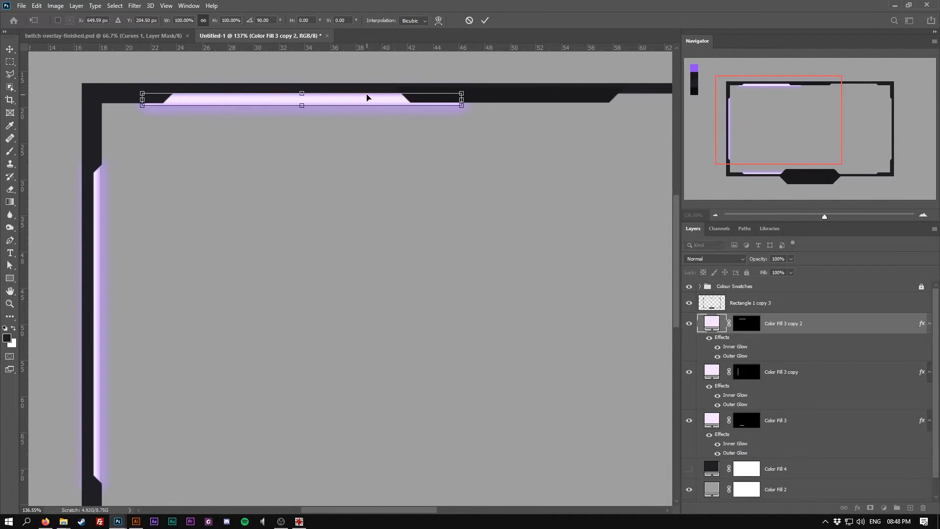
pyautogui.press('Return')
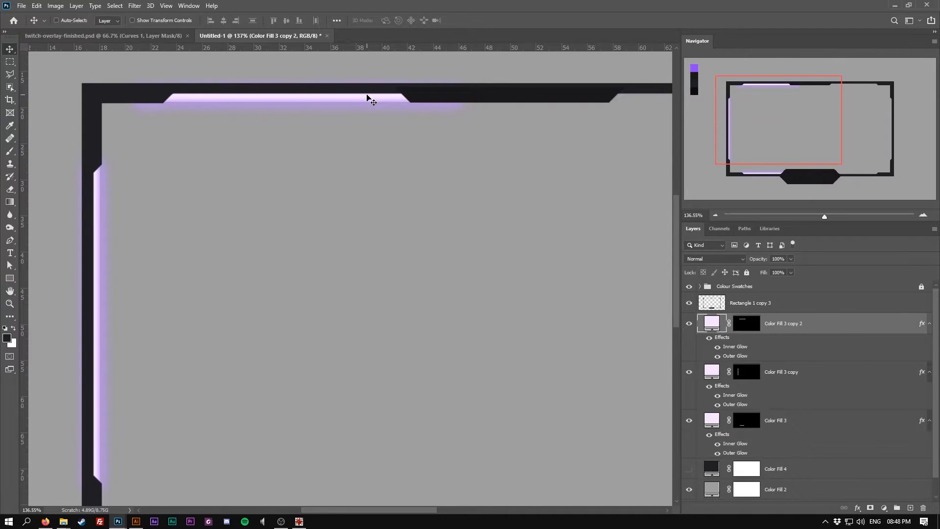
# Shorten the top strip from both ends so it fits between the corner chamfers
pyautogui.hotkey('ctrl', 't')
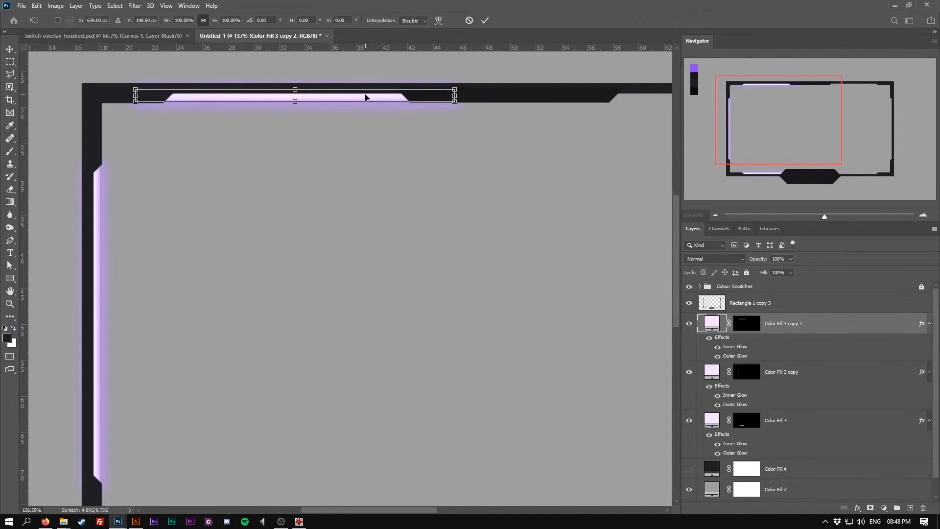
pyautogui.moveTo(455, 96); pyautogui.dragTo(412, 96)
pyautogui.moveTo(135, 96); pyautogui.dragTo(161, 97)
pyautogui.press('Return')
# Select the left, top and bottom glowing strips together and drag copies of them towards the frame's right half
pyautogui.scroll(-5, 156, 105)
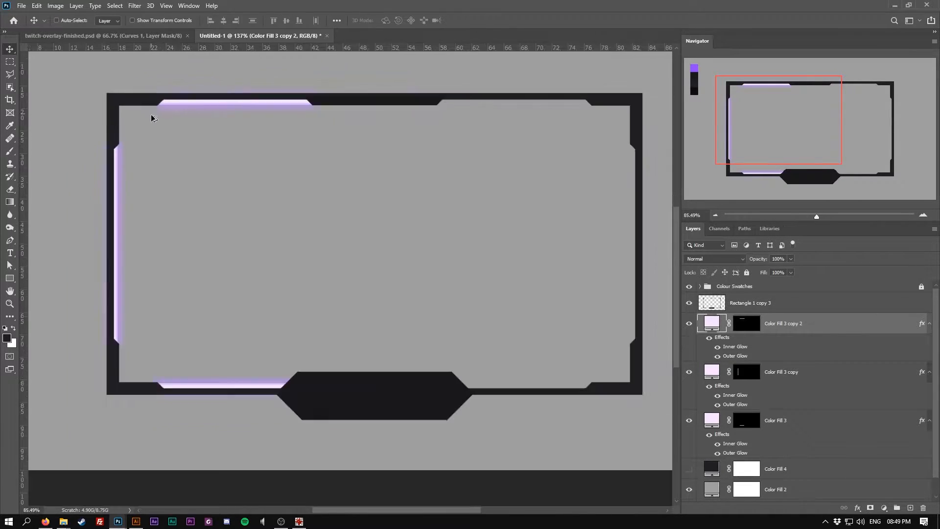
pyautogui.keyDown('ctrl'); pyautogui.click(220, 388); pyautogui.keyUp('ctrl')
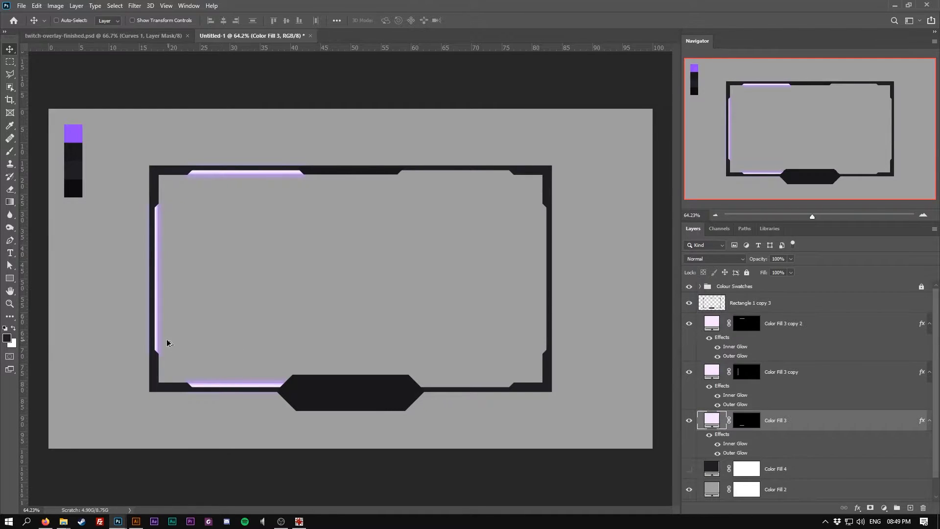
pyautogui.keyDown('ctrl'); pyautogui.keyDown('shift'); pyautogui.click(157, 330); pyautogui.keyUp('shift'); pyautogui.keyUp('ctrl')
pyautogui.keyDown('ctrl'); pyautogui.keyDown('shift'); pyautogui.click(240, 175); pyautogui.keyUp('shift'); pyautogui.keyUp('ctrl')
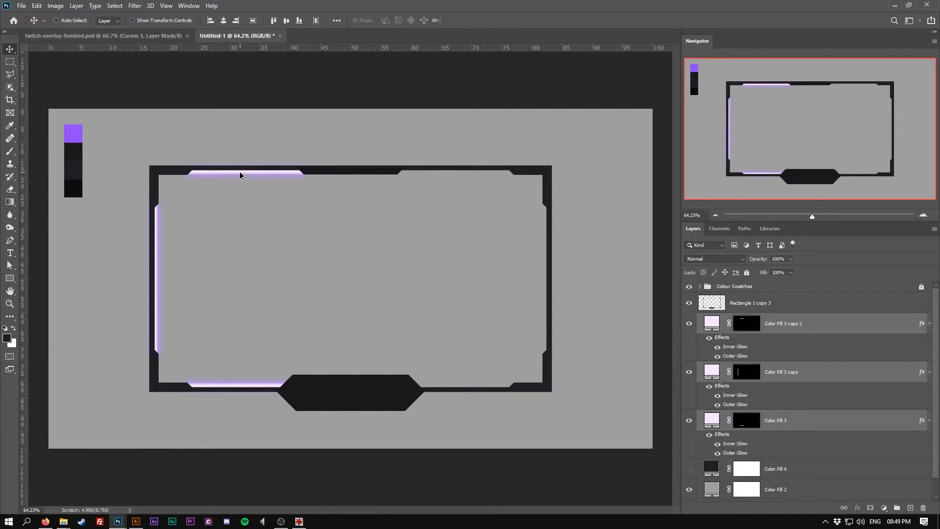
pyautogui.keyDown('ctrl'); pyautogui.keyDown('shift'); pyautogui.click(219, 389); pyautogui.keyUp('shift'); pyautogui.keyUp('ctrl')
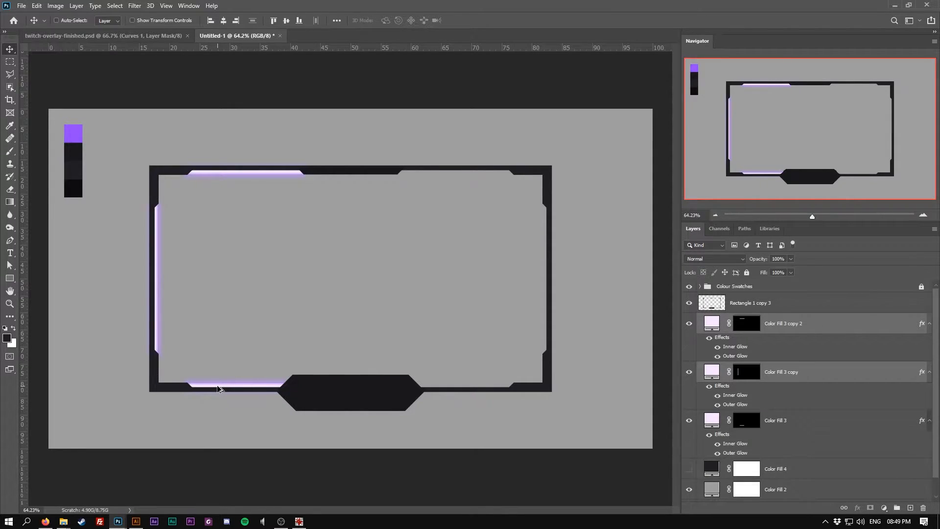
pyautogui.keyDown('ctrl'); pyautogui.keyDown('shift'); pyautogui.click(157, 318); pyautogui.keyUp('shift'); pyautogui.keyUp('ctrl')
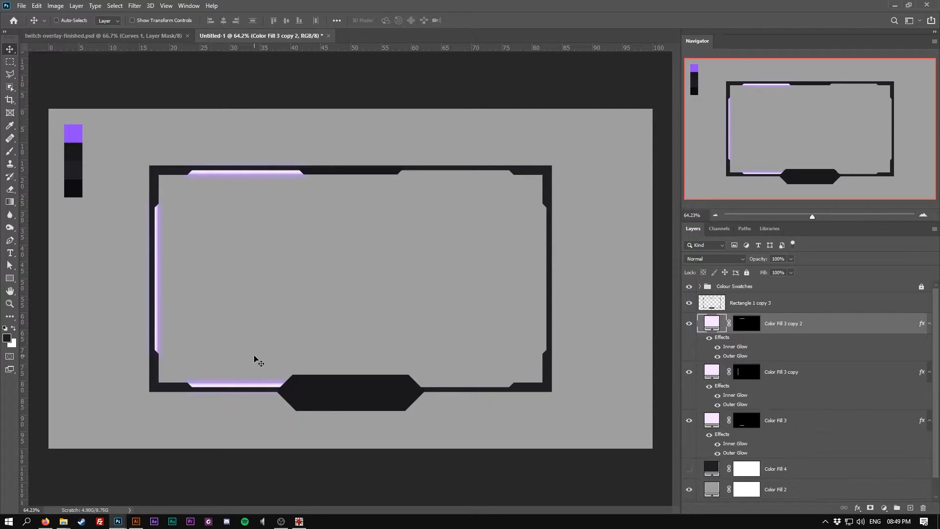
pyautogui.hotkey('alt', '[')
pyautogui.hotkey('alt', '[')
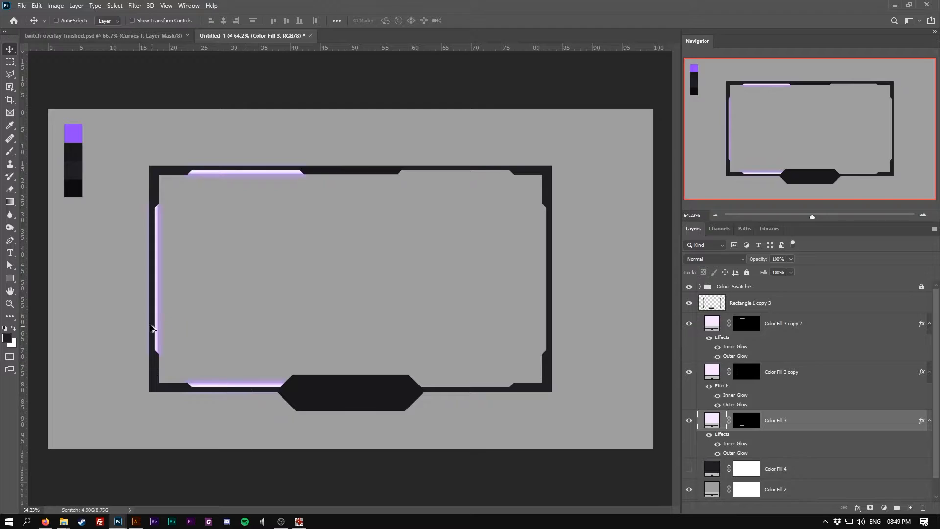
pyautogui.keyDown('ctrl'); pyautogui.keyDown('shift'); pyautogui.click(156, 315); pyautogui.keyUp('shift'); pyautogui.keyUp('ctrl')
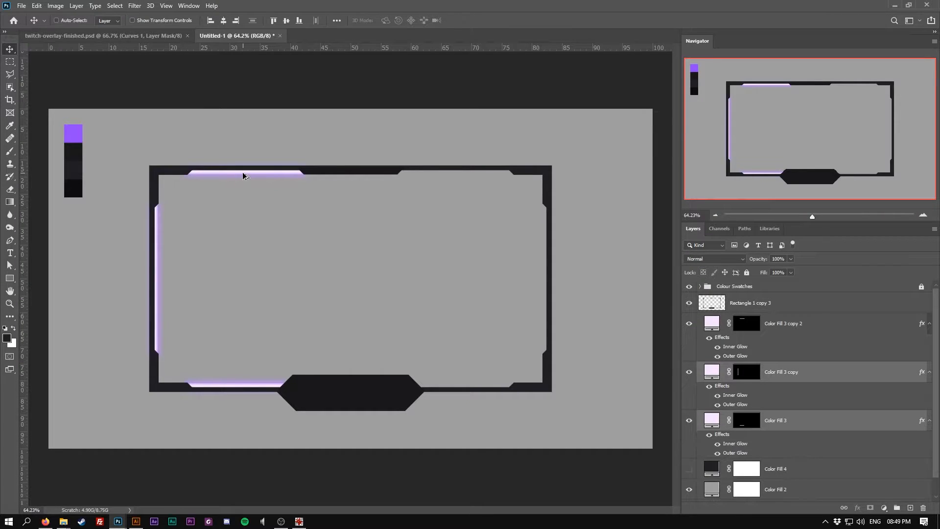
pyautogui.keyDown('ctrl'); pyautogui.keyDown('shift'); pyautogui.click(245, 177); pyautogui.keyUp('shift'); pyautogui.keyUp('ctrl')
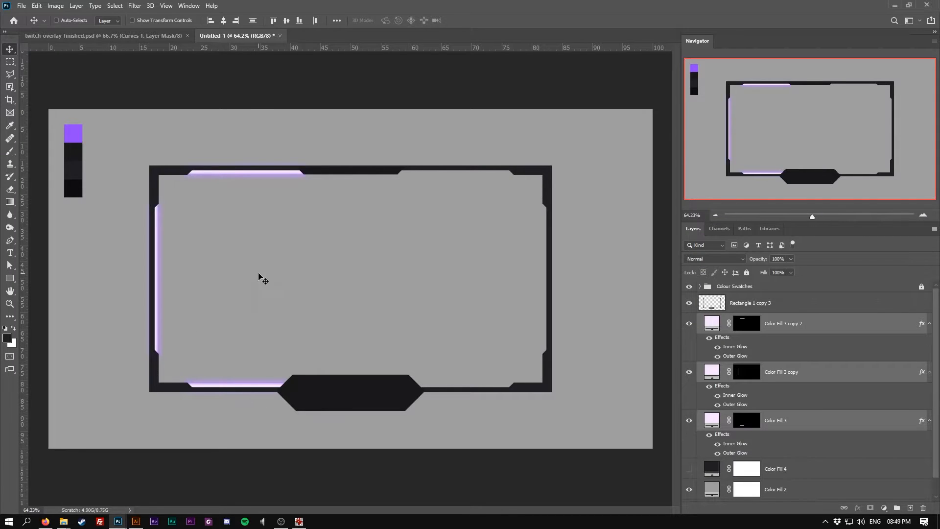
pyautogui.moveTo(212, 300); pyautogui.dragTo(424, 293)
# Flip the copied strips horizontally and move them so they line the frame's right side
pyautogui.hotkey('ctrl', 't')
pyautogui.rightClick(428, 287)
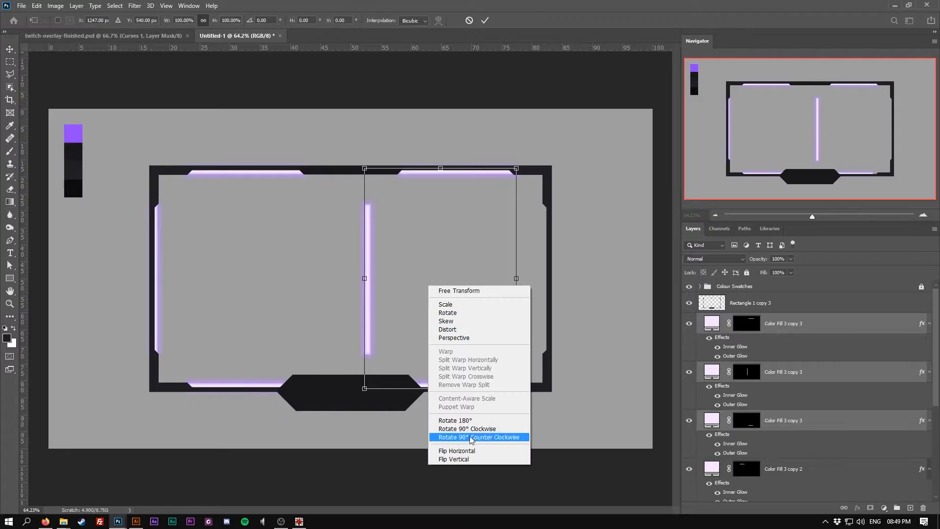
pyautogui.click(472, 452)
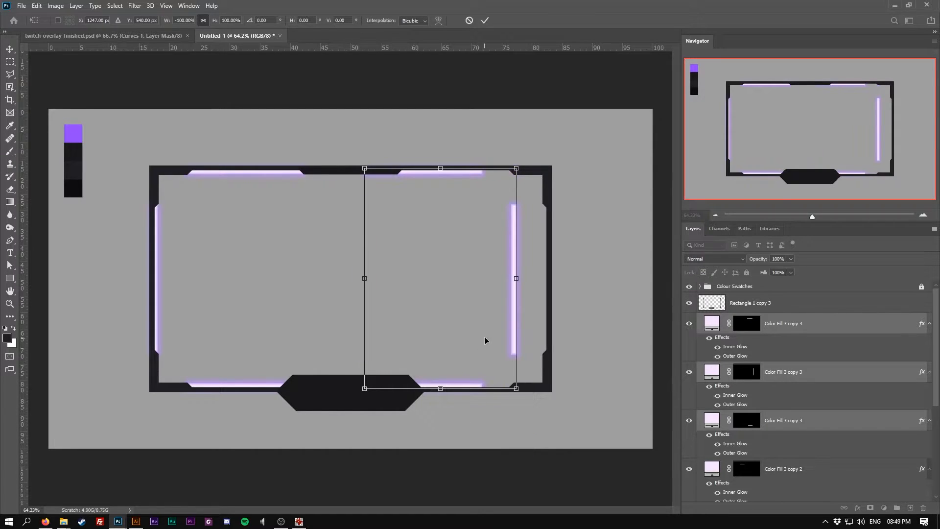
pyautogui.moveTo(510, 319); pyautogui.dragTo(539, 321)
pyautogui.press('Return')
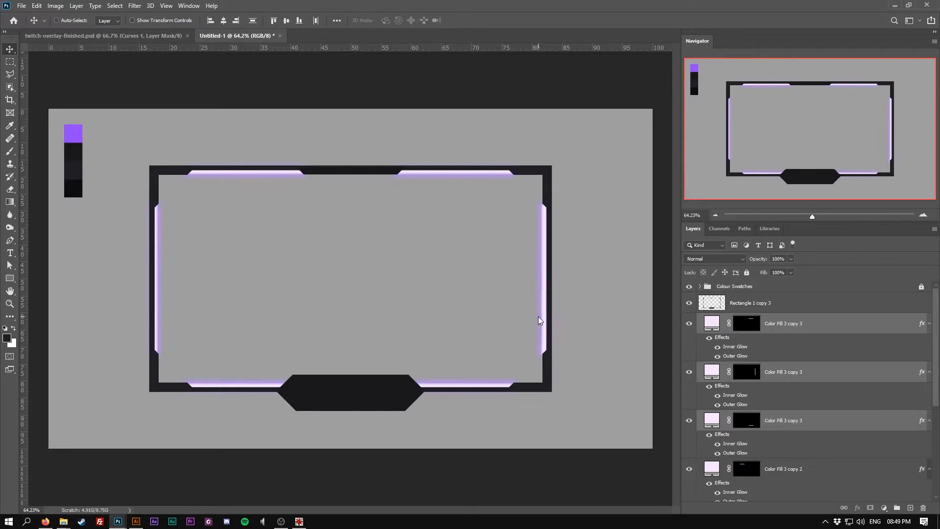
# Give the bottom tab shape an Inner Bevel, Chisel Hard, Up Bevel & Emboss of 1 px size
pyautogui.scroll(3, 538, 319)
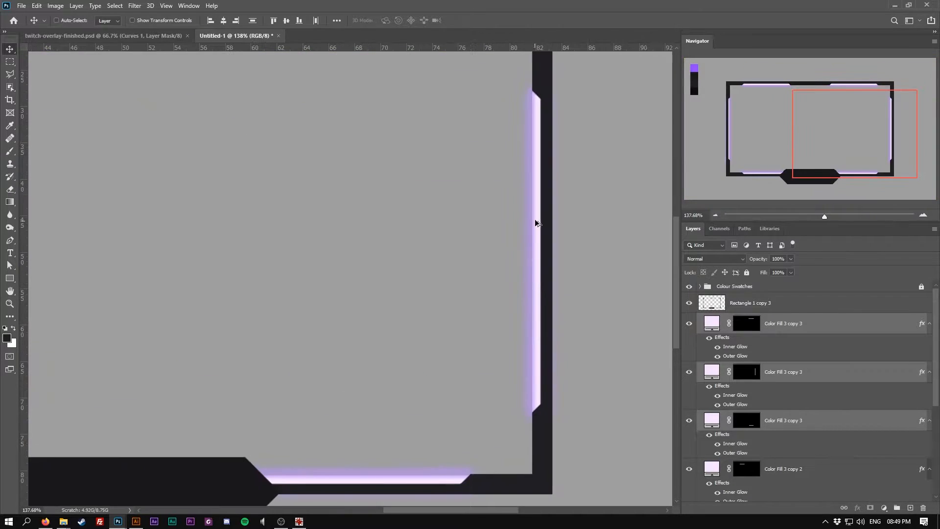
pyautogui.scroll(-5, 534, 146)
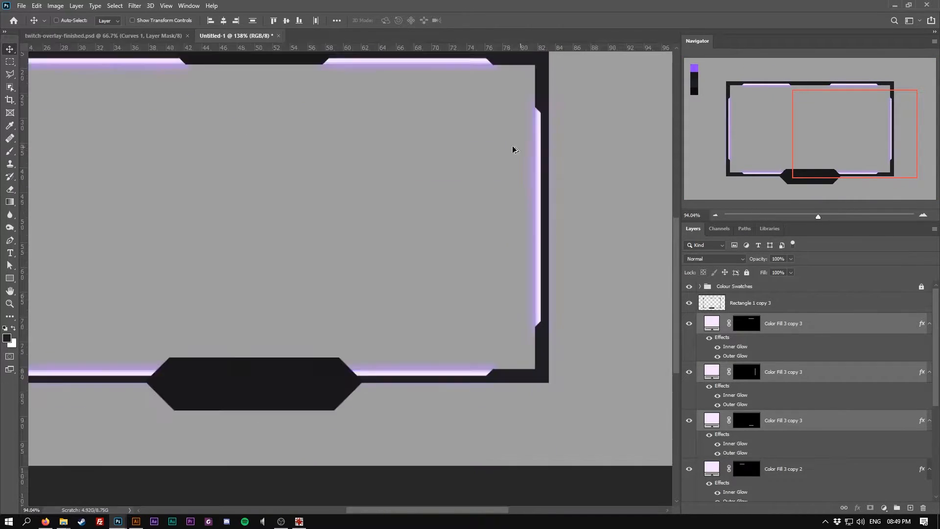
pyautogui.scroll(-1, 161, 314)
pyautogui.scroll(1, 294, 369)
pyautogui.scroll(-1, 279, 368)
pyautogui.scroll(1, 249, 366)
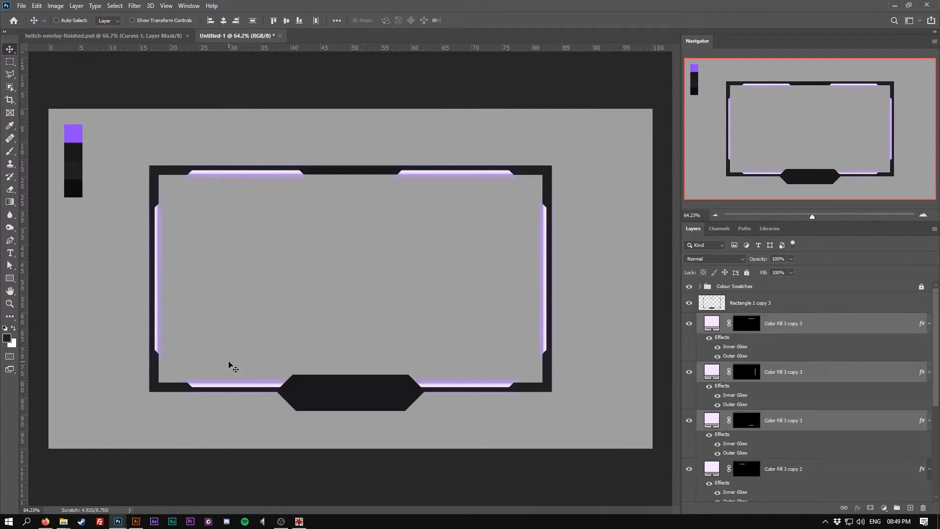
pyautogui.scroll(1, 313, 345)
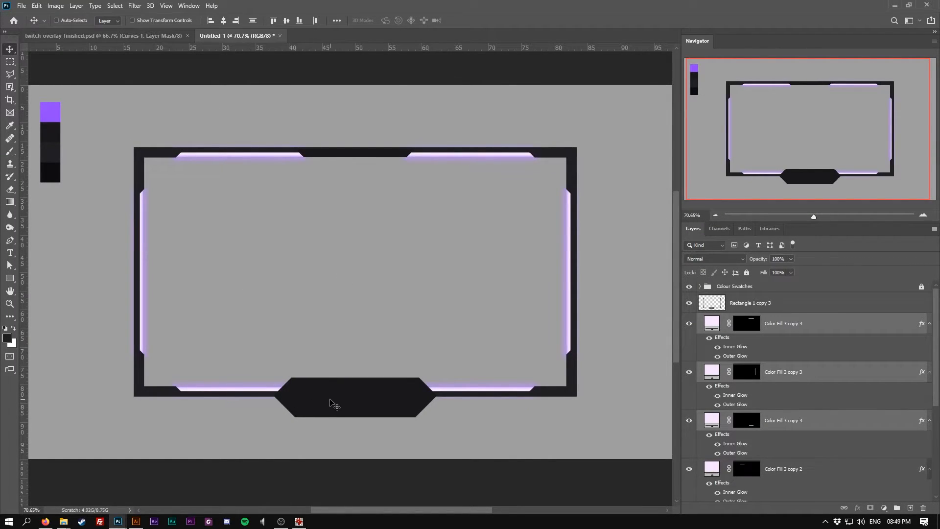
pyautogui.keyDown('ctrl'); pyautogui.click(346, 401); pyautogui.keyUp('ctrl')
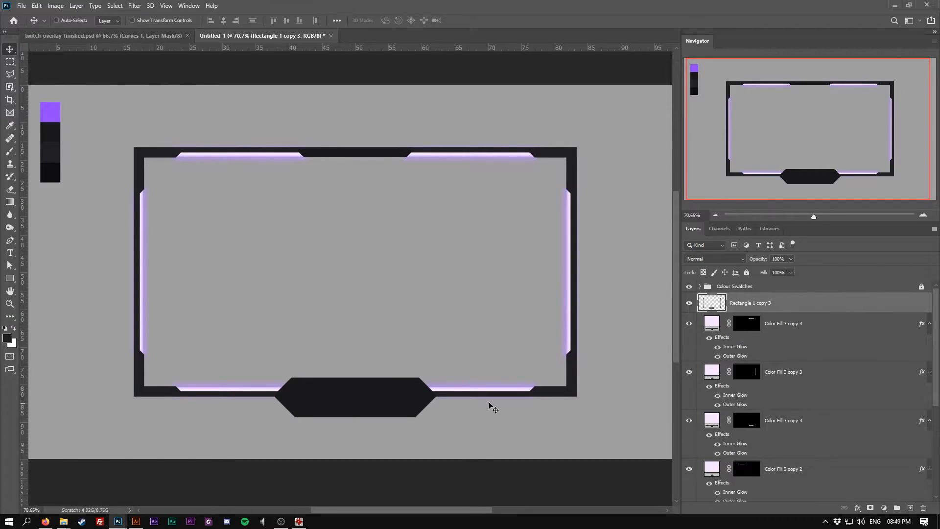
pyautogui.rightClick(775, 307)
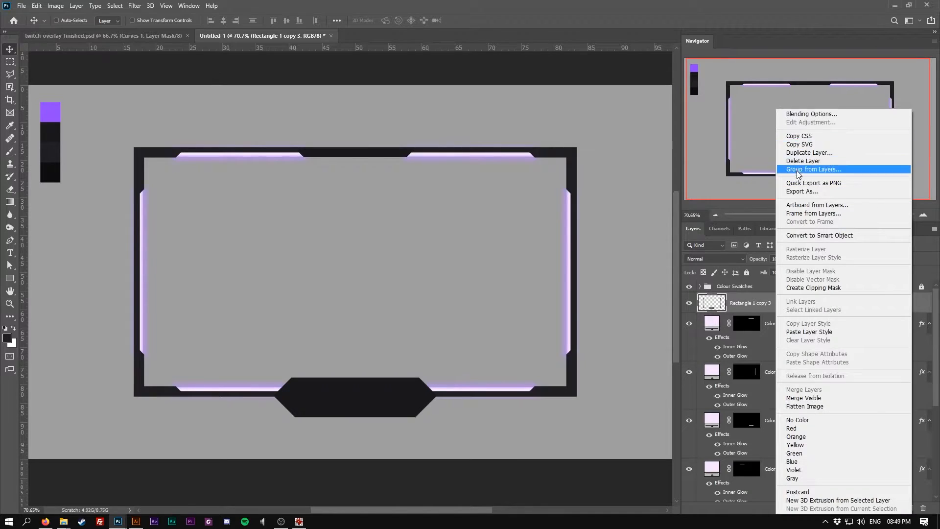
pyautogui.click(811, 118)
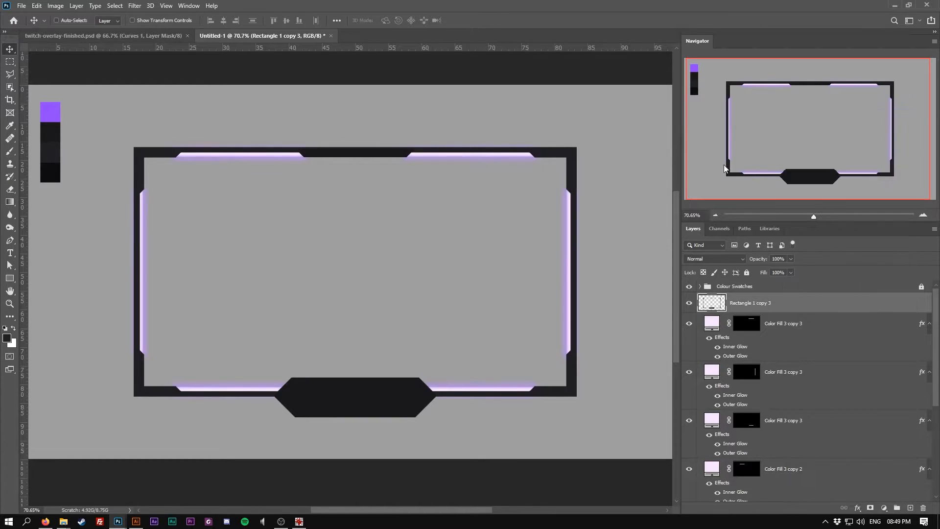
pyautogui.click(507, 285)
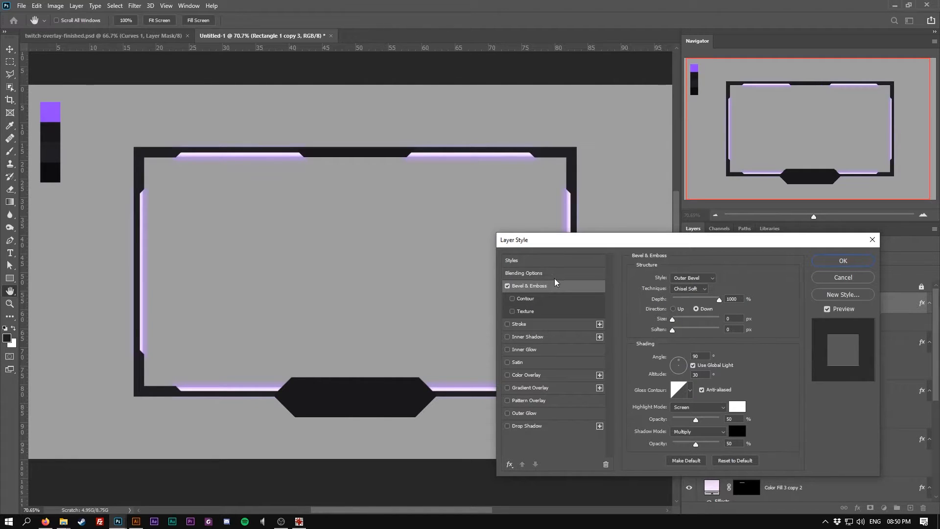
pyautogui.click(692, 288)
pyautogui.click(694, 289)
pyautogui.click(694, 278)
pyautogui.click(696, 294)
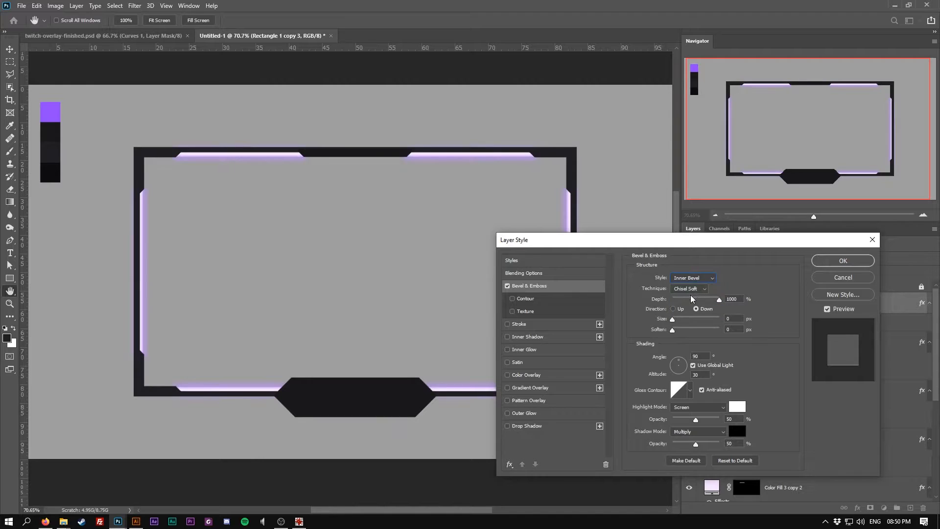
pyautogui.click(694, 308)
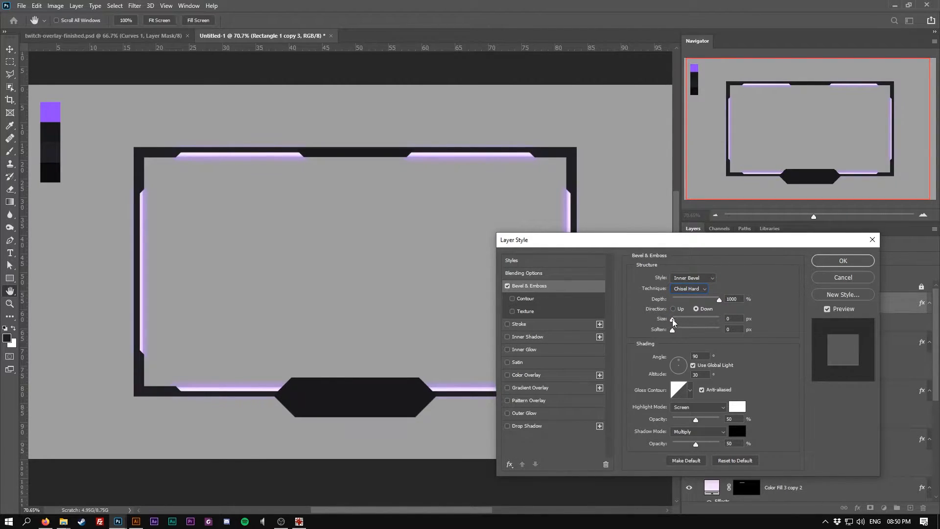
pyautogui.click(674, 309)
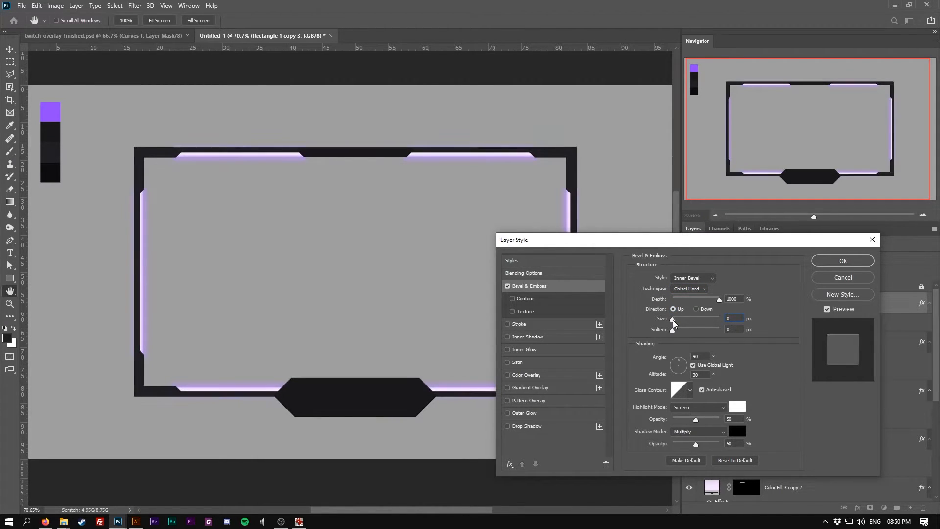
pyautogui.click(673, 320)
pyautogui.click(843, 260)
# Show the dark background fill layer and pick a darker colour for it
pyautogui.scroll(3, 627, 399)
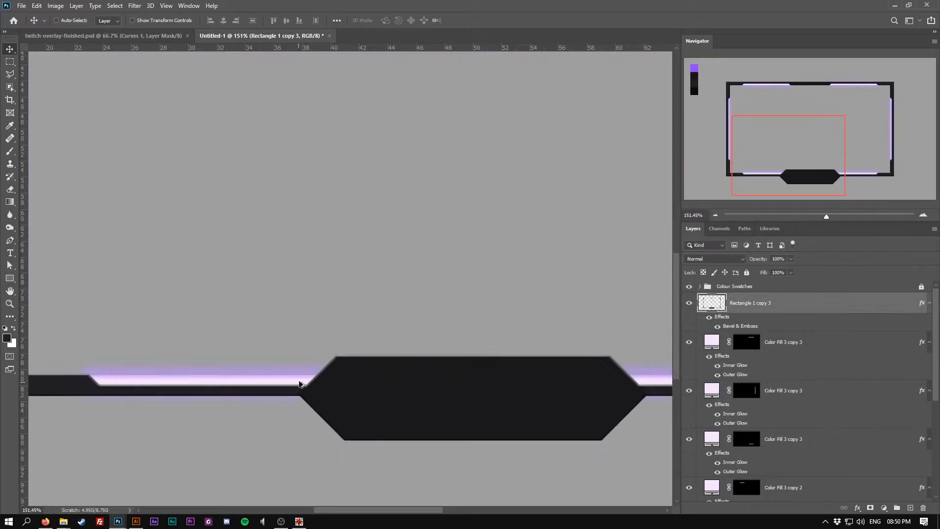
pyautogui.scroll(-1, 627, 399)
pyautogui.scroll(-4, 803, 392)
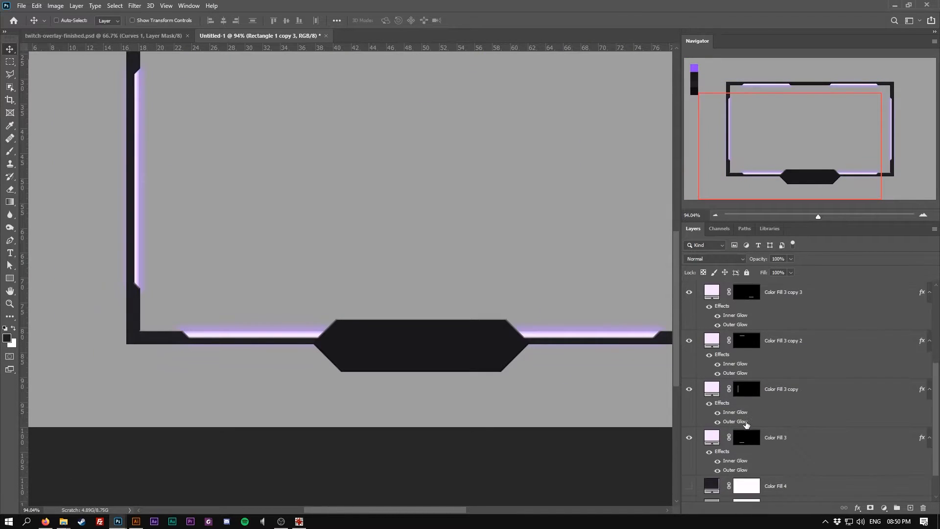
pyautogui.click(690, 450)
pyautogui.scroll(-2, 374, 298)
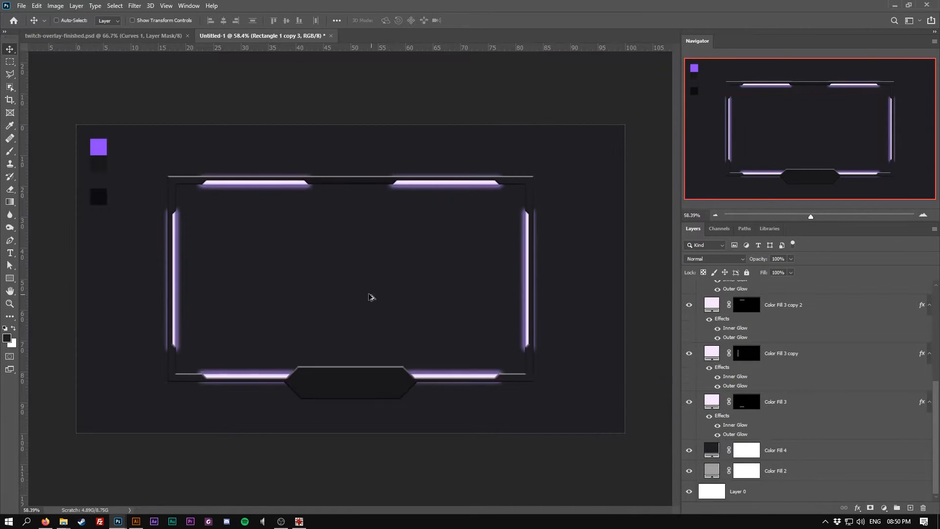
pyautogui.scroll(2, 253, 380)
pyautogui.doubleClick(715, 449)
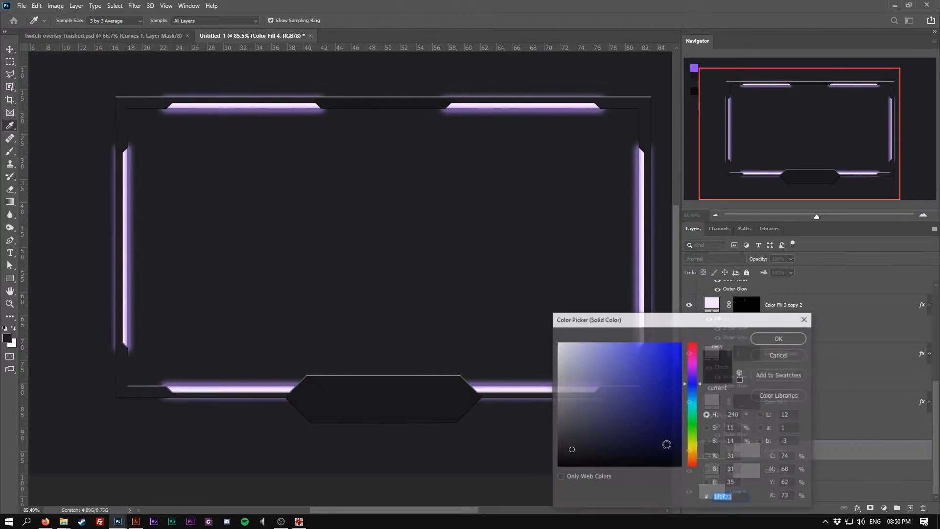
pyautogui.moveTo(565, 452); pyautogui.dragTo(583, 455)
pyautogui.click(773, 338)
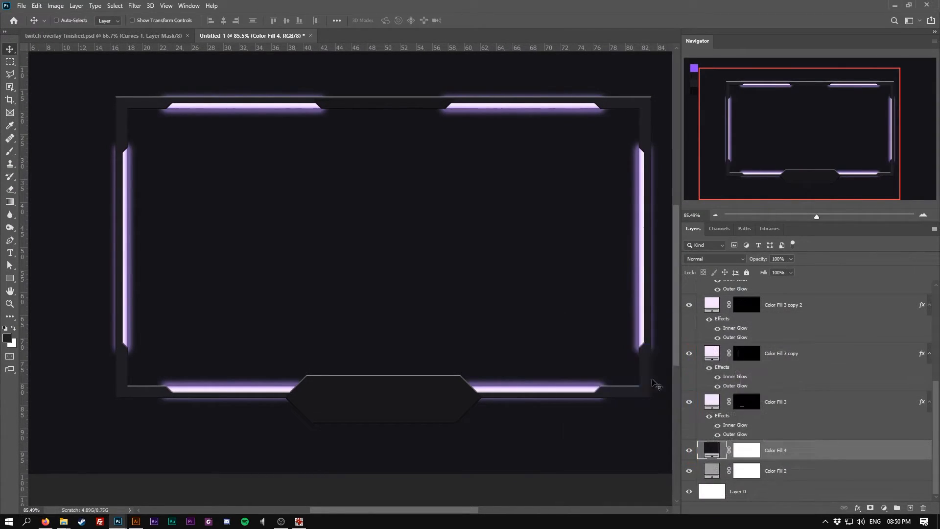
# Reopen the bottom tab's Bevel & Emboss style and reduce its size to 0 px
pyautogui.keyDown('ctrl'); pyautogui.click(402, 408); pyautogui.keyUp('ctrl')
pyautogui.rightClick(774, 293)
pyautogui.click(797, 112)
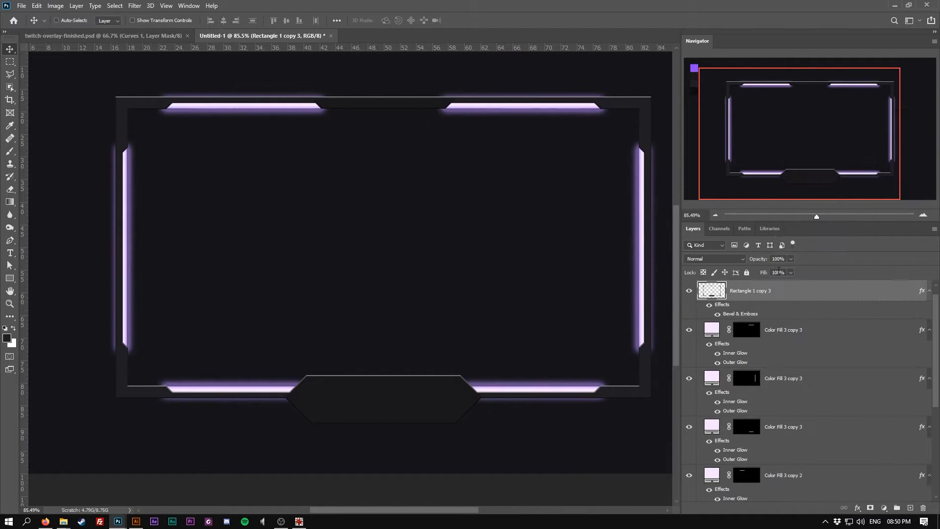
pyautogui.rightClick(776, 302)
pyautogui.click(803, 111)
pyautogui.click(536, 289)
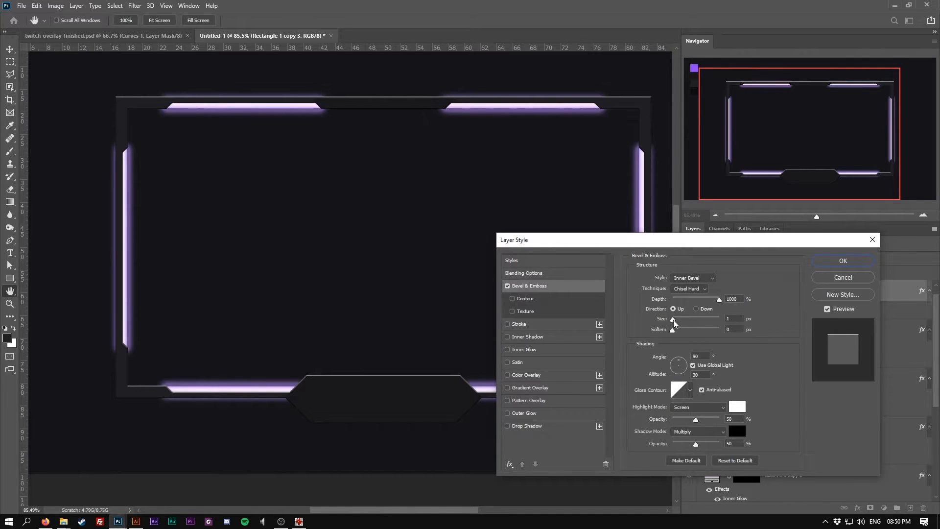
pyautogui.click(672, 319)
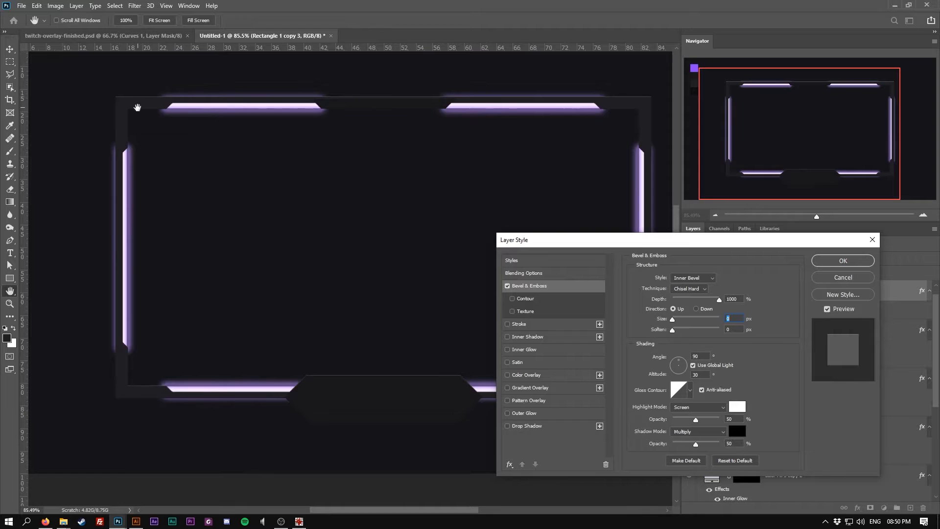
pyautogui.click(853, 264)
pyautogui.scroll(-2, 519, 246)
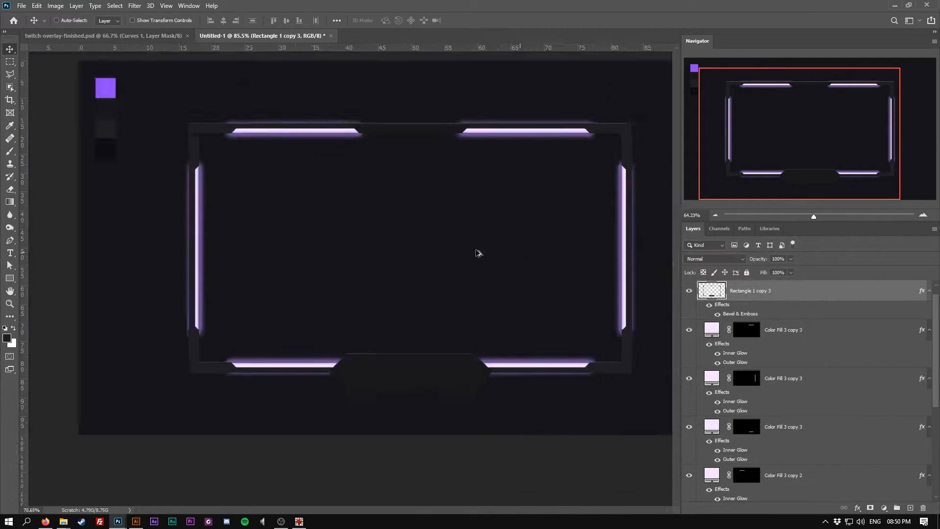
pyautogui.moveTo(499, 255); pyautogui.dragTo(442, 290)
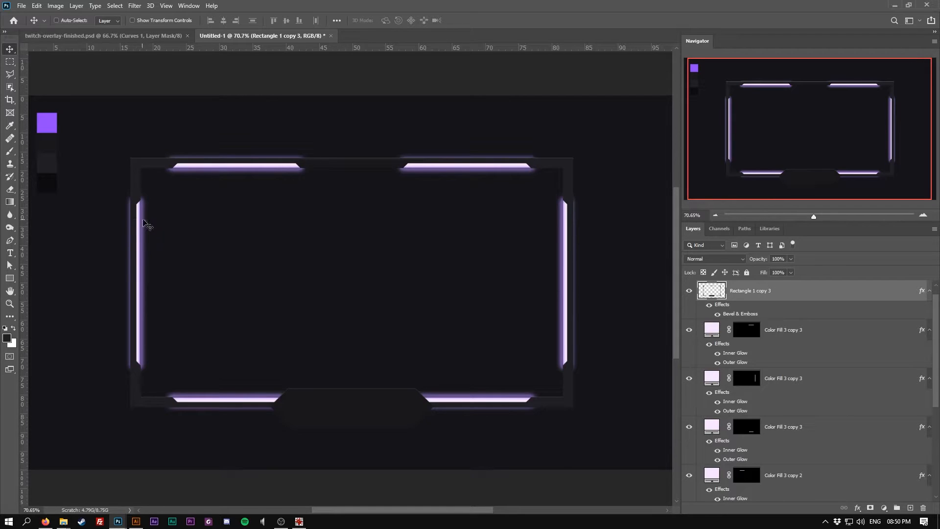
# Select all the glowing strip layers and group them together
pyautogui.click(809, 331)
pyautogui.scroll(-5, 815, 363)
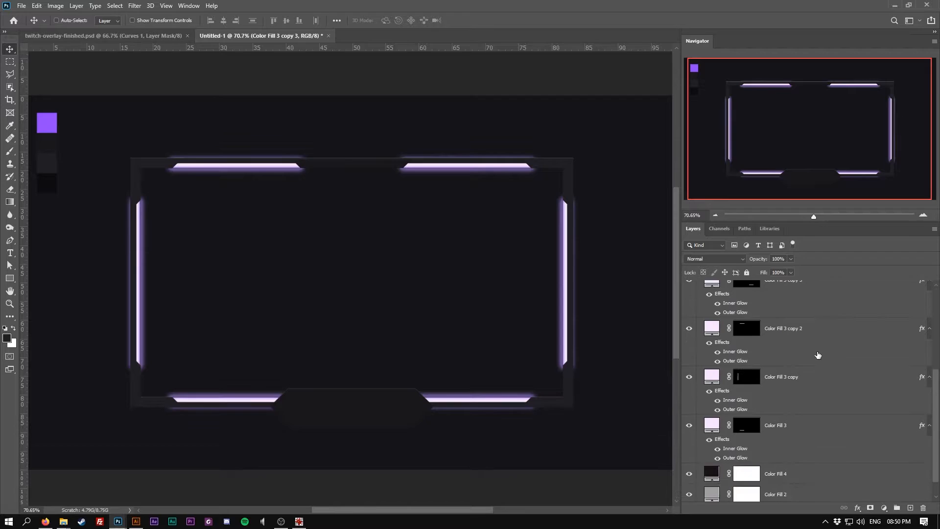
pyautogui.keyDown('shift'); pyautogui.click(826, 401); pyautogui.keyUp('shift')
pyautogui.scroll(4, 827, 394)
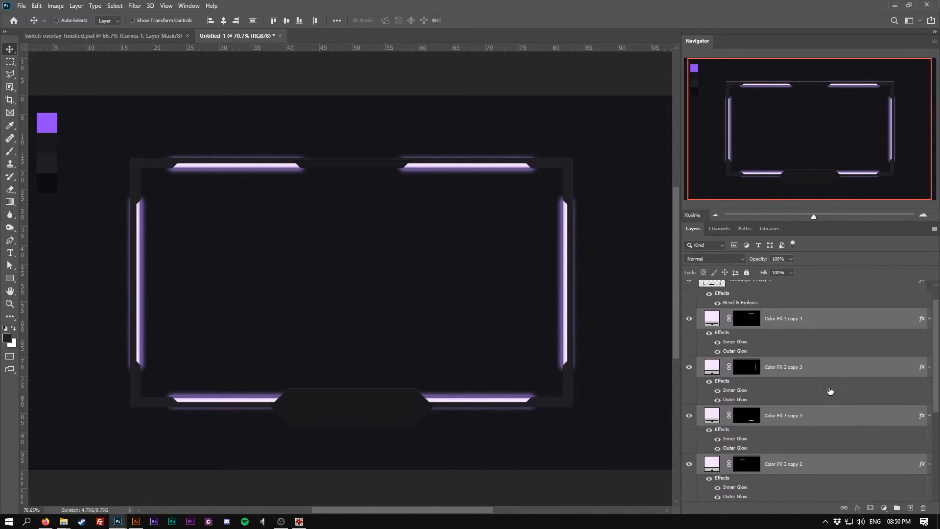
pyautogui.hotkey('ctrl', 'g')
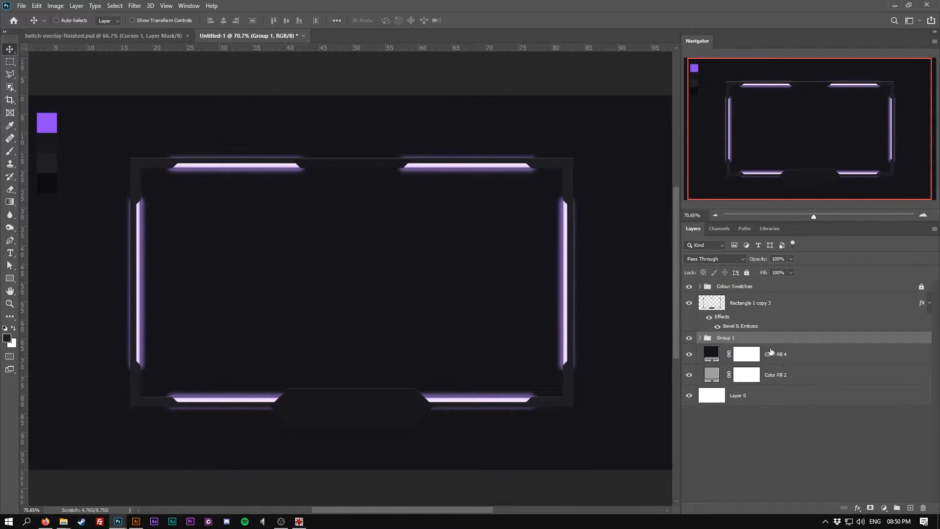
# Add a layer mask to the strips group and mask out everything outside the frame's rectangle
pyautogui.click(871, 508)
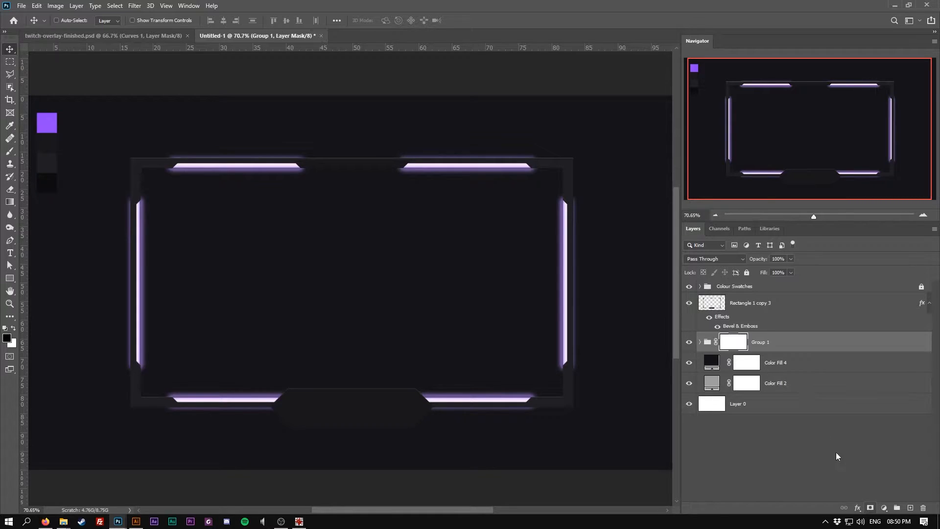
pyautogui.click(10, 63)
pyautogui.moveTo(132, 159); pyautogui.dragTo(571, 404)
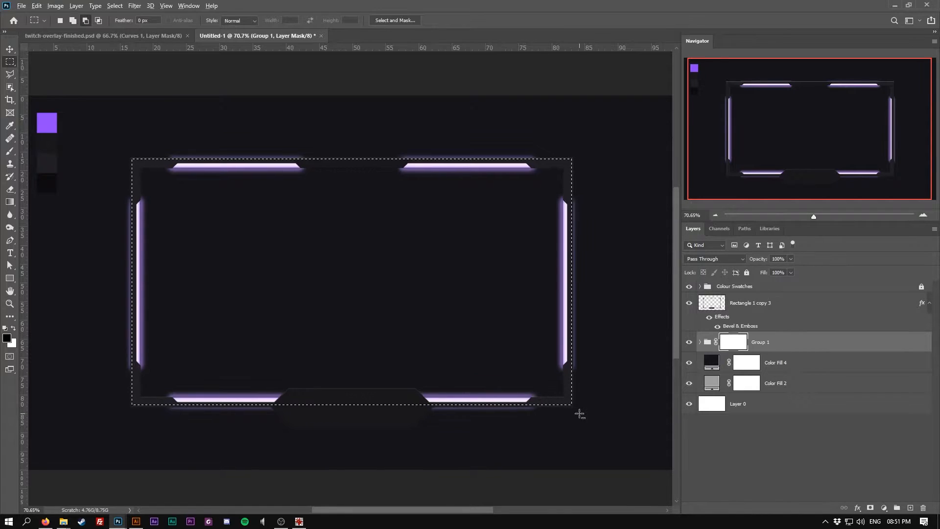
pyautogui.scroll(5, 573, 412)
pyautogui.scroll(-5, 506, 374)
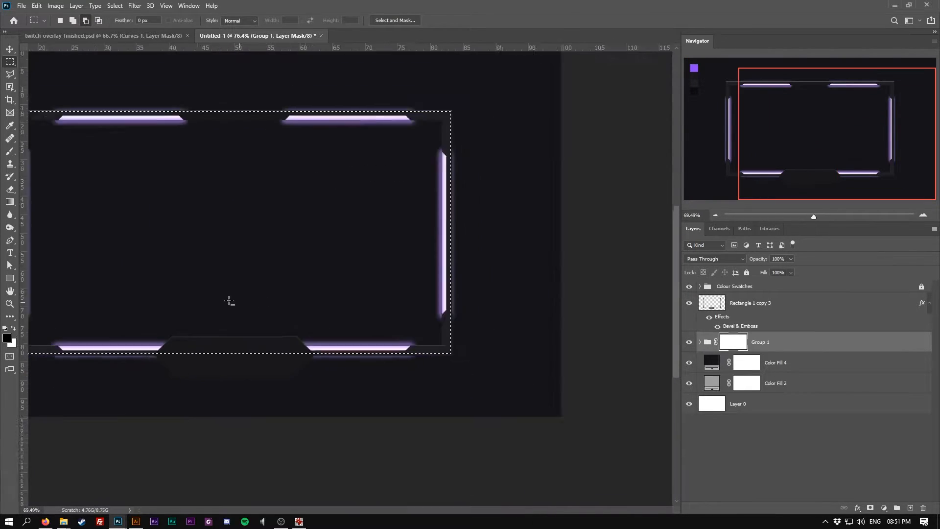
pyautogui.scroll(-1, 239, 302)
pyautogui.hotkey('ctrl', 'i')
pyautogui.hotkey('ctrl', 'z')
pyautogui.hotkey('ctrl', 'shift', 'i')
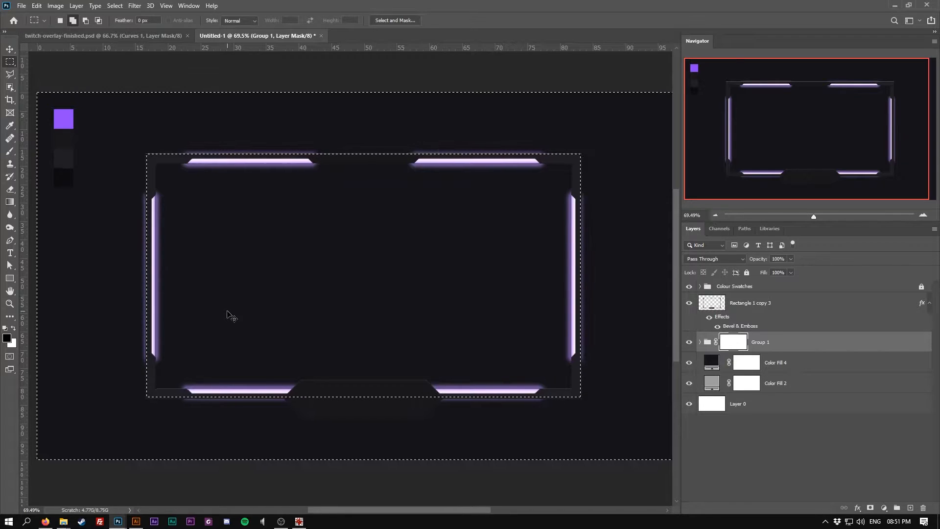
pyautogui.press('x')
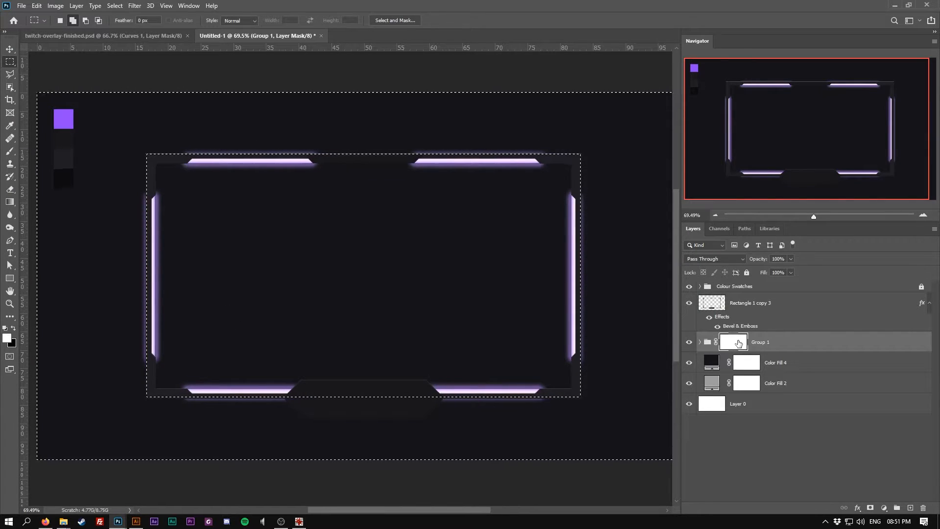
pyautogui.press('x')
pyautogui.hotkey('alt', 'BackSpace')
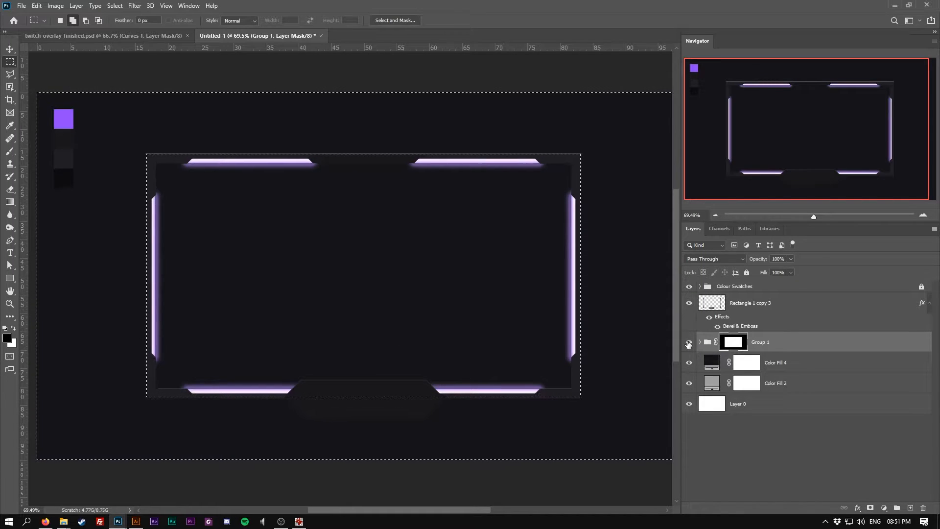
pyautogui.hotkey('ctrl', 'd')
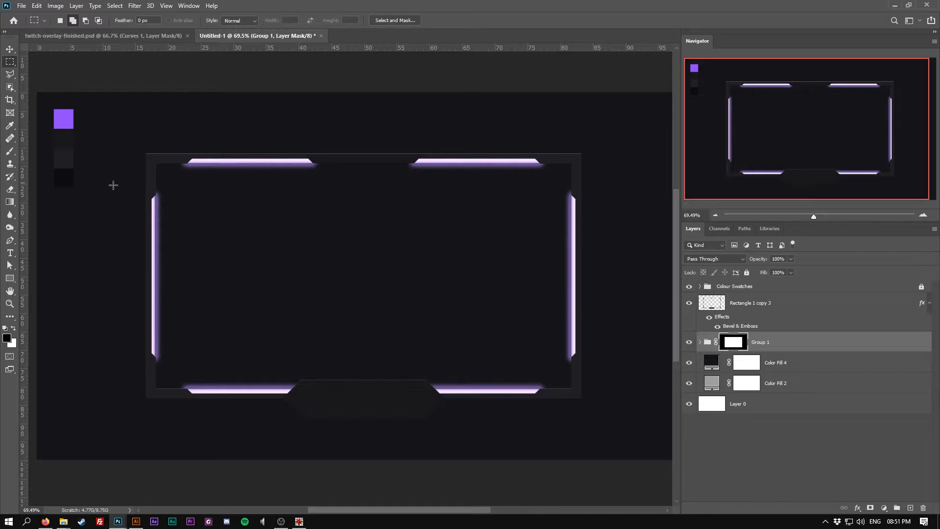
# Rename the strips group to "lights"
pyautogui.scroll(4, 143, 225)
pyautogui.scroll(-4, 233, 204)
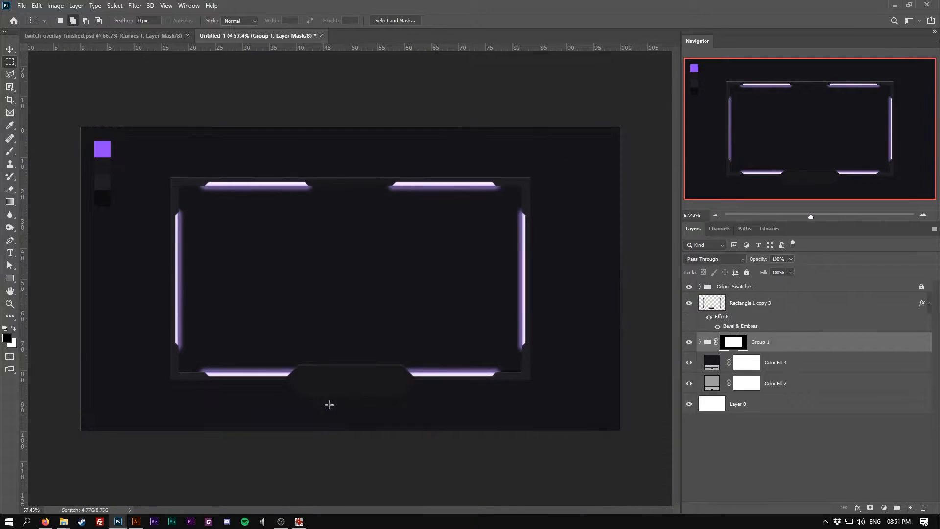
pyautogui.scroll(1, 325, 403)
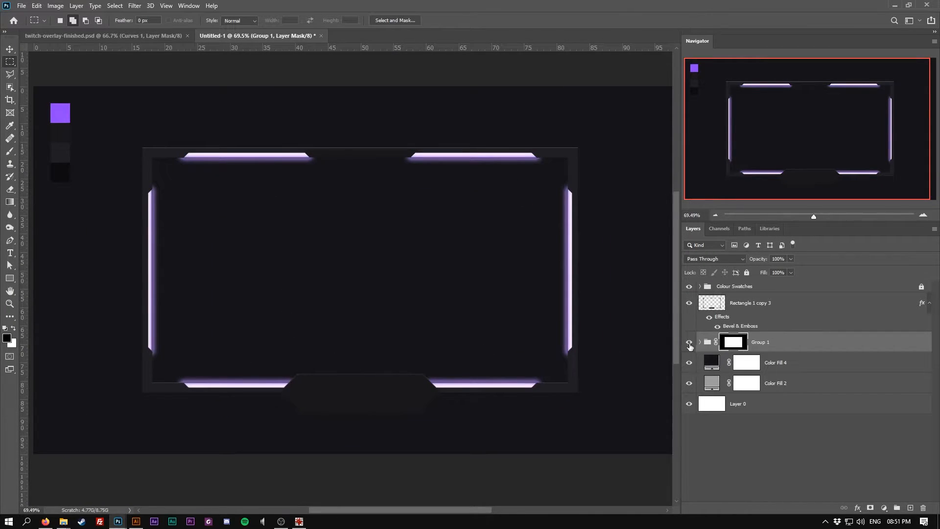
pyautogui.doubleClick(761, 342)
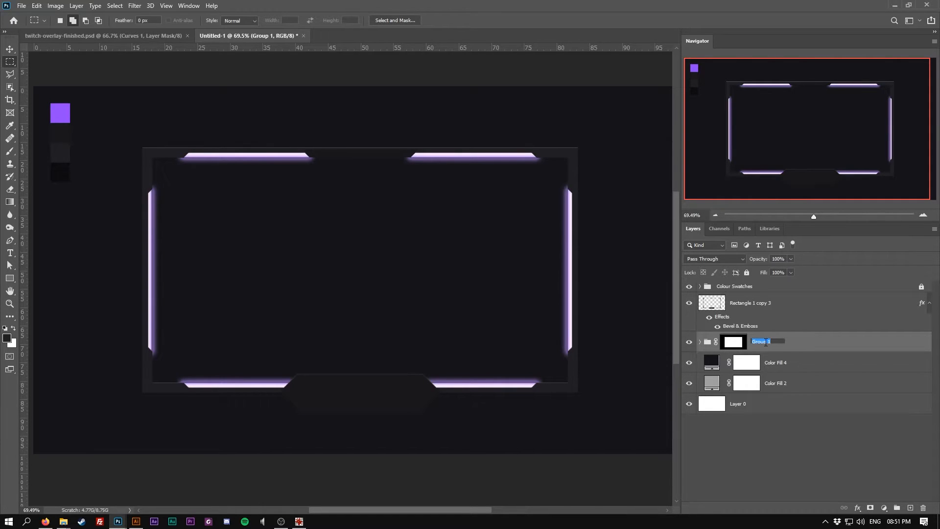
pyautogui.write('lights')
pyautogui.press('Return')
# Turn on Extras so the guides are displayed over the canvas
pyautogui.scroll(-2, 239, 409)
pyautogui.scroll(3, 227, 408)
pyautogui.scroll(-1, 255, 418)
pyautogui.scroll(1, 252, 428)
pyautogui.scroll(-1, 218, 403)
pyautogui.scroll(1, 183, 351)
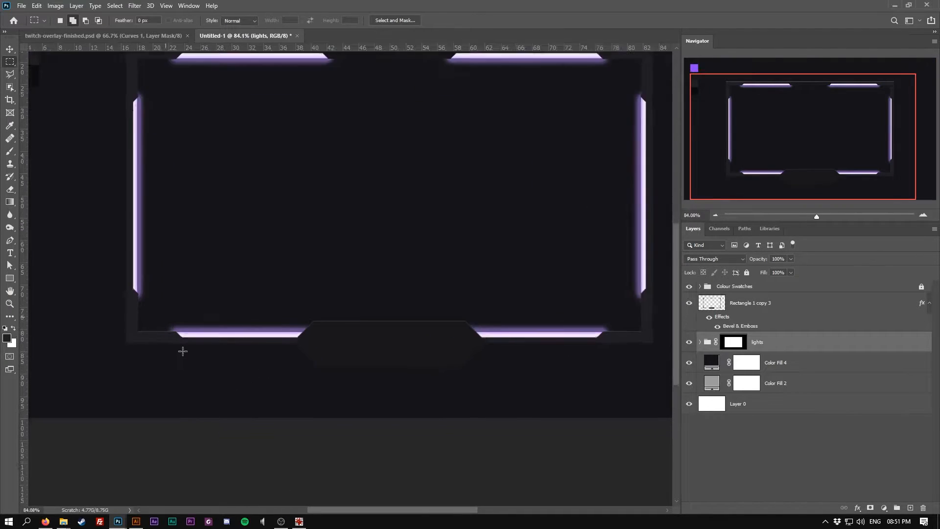
pyautogui.scroll(1, 183, 351)
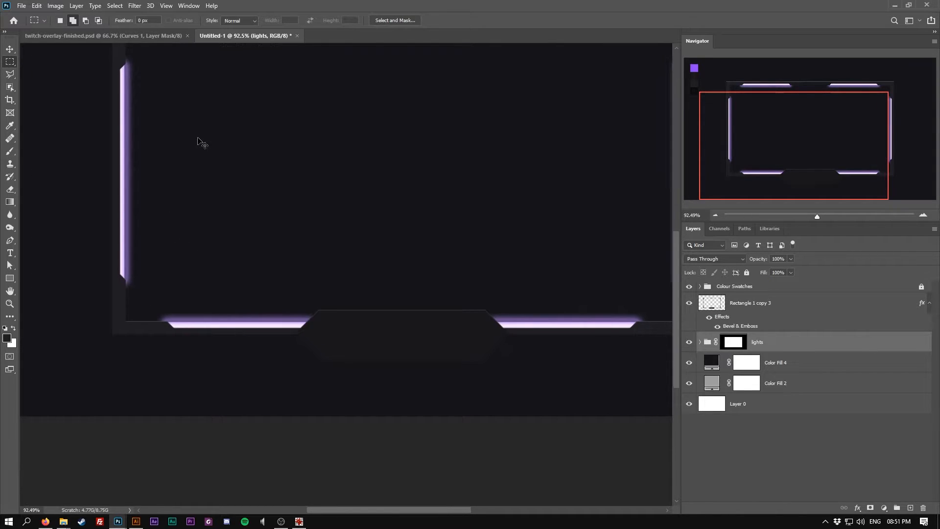
pyautogui.click(166, 6)
pyautogui.click(192, 180)
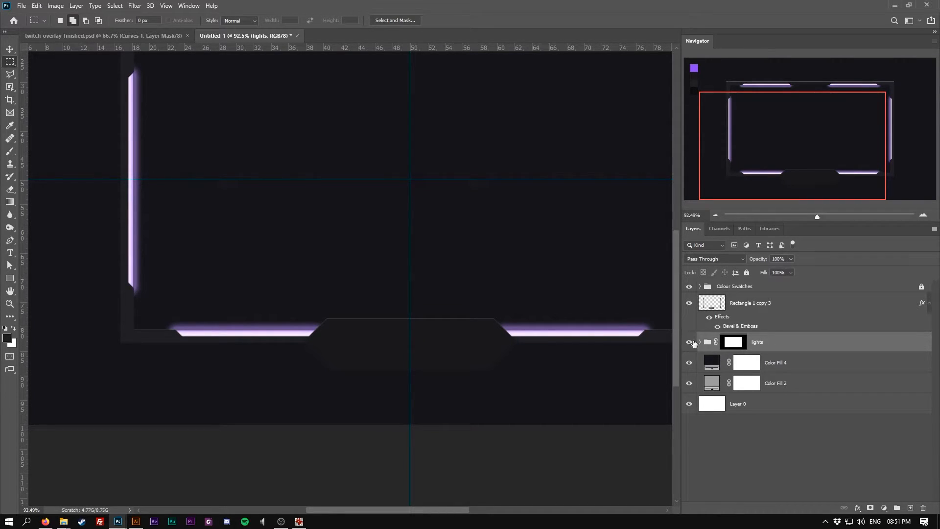
# Place guides along the frame's outer edges and a horizontal guide below the bottom tab
pyautogui.click(705, 305)
pyautogui.moveTo(23, 222); pyautogui.dragTo(120, 231)
pyautogui.moveTo(30, 236); pyautogui.dragTo(319, 283)
pyautogui.hscroll(8, 171, 271)
pyautogui.moveTo(196, 269); pyautogui.dragTo(509, 270)
pyautogui.moveTo(299, 258); pyautogui.dragTo(125, 228)
pyautogui.scroll(5, 235, 332)
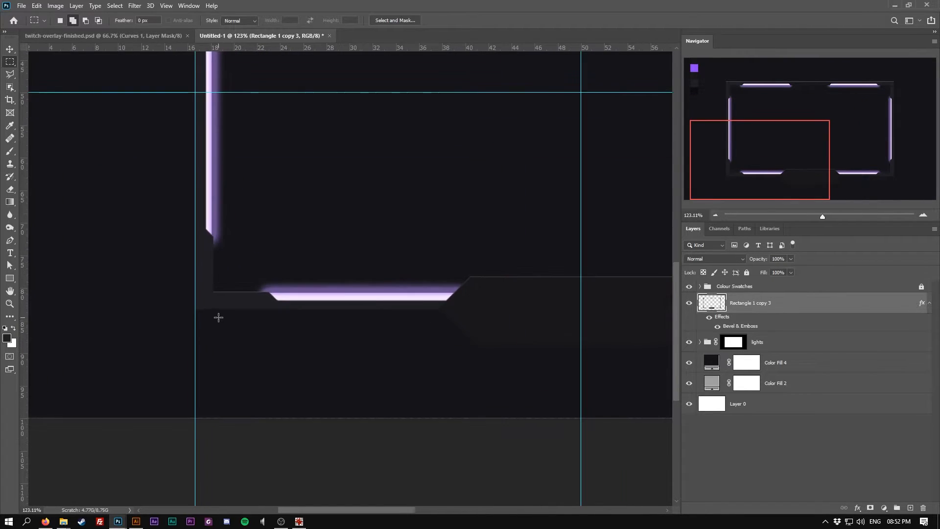
pyautogui.moveTo(26, 252); pyautogui.dragTo(212, 259)
pyautogui.moveTo(453, 255); pyautogui.dragTo(243, 249)
pyautogui.moveTo(26, 224); pyautogui.dragTo(365, 245)
pyautogui.moveTo(142, 242); pyautogui.dragTo(352, 258)
pyautogui.moveTo(145, 266); pyautogui.dragTo(347, 245)
pyautogui.scroll(-6, 304, 324)
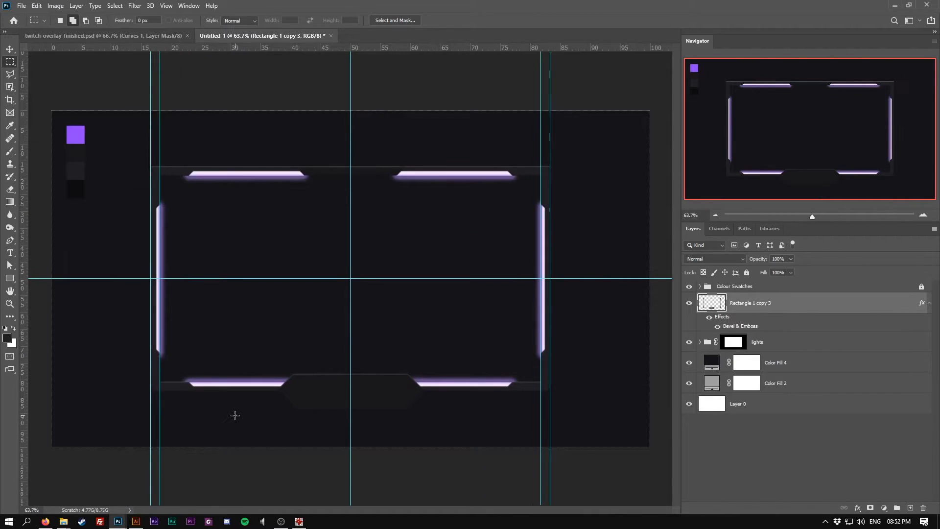
pyautogui.scroll(2, 235, 415)
pyautogui.moveTo(285, 332); pyautogui.dragTo(236, 285)
pyautogui.moveTo(300, 47); pyautogui.dragTo(384, 370)
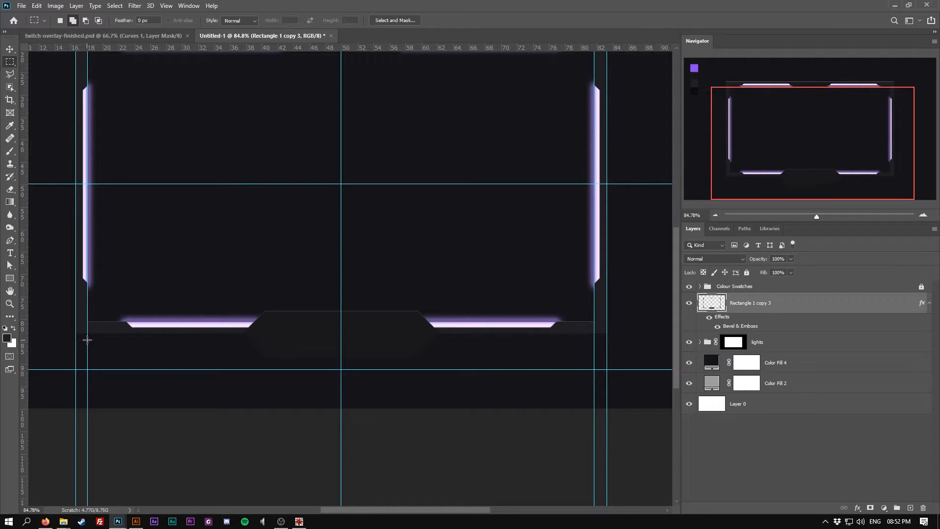
# Select the area between the guides below the frame and fill it with solid colour #1f1f23
pyautogui.moveTo(87, 330); pyautogui.dragTo(594, 369)
pyautogui.click(883, 508)
pyautogui.click(901, 337)
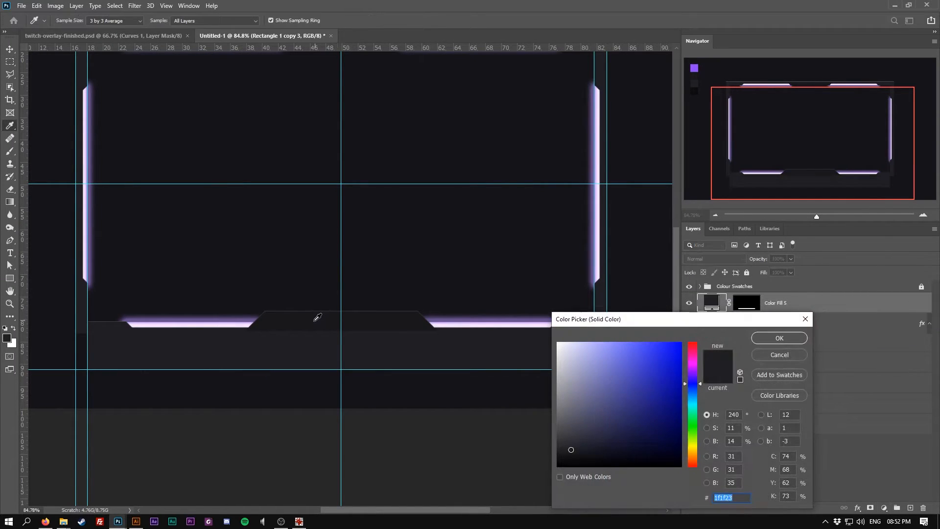
pyautogui.click(780, 338)
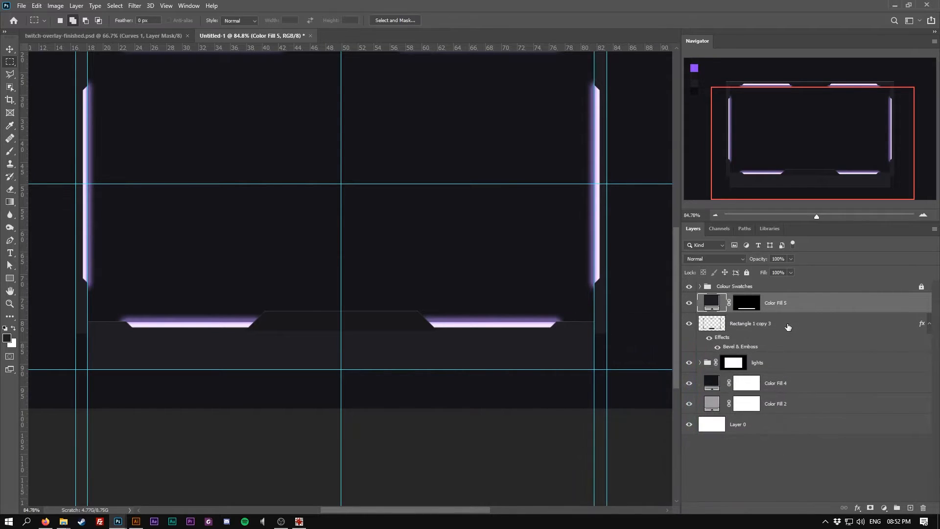
# Move the new fill layer below the bottom tab layer and paste the tab's layer style onto it
pyautogui.moveTo(798, 312); pyautogui.dragTo(797, 345)
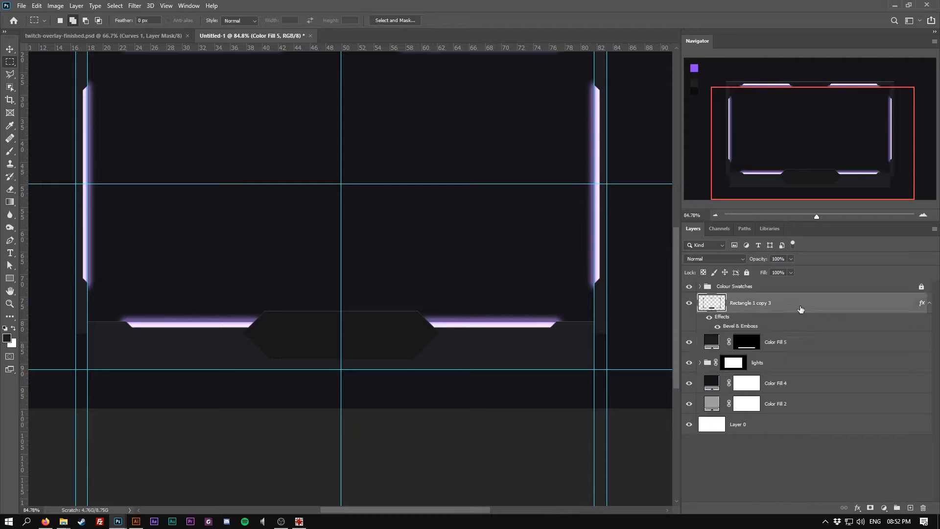
pyautogui.rightClick(800, 309)
pyautogui.click(819, 325)
pyautogui.click(812, 342)
pyautogui.rightClick(817, 342)
pyautogui.click(714, 333)
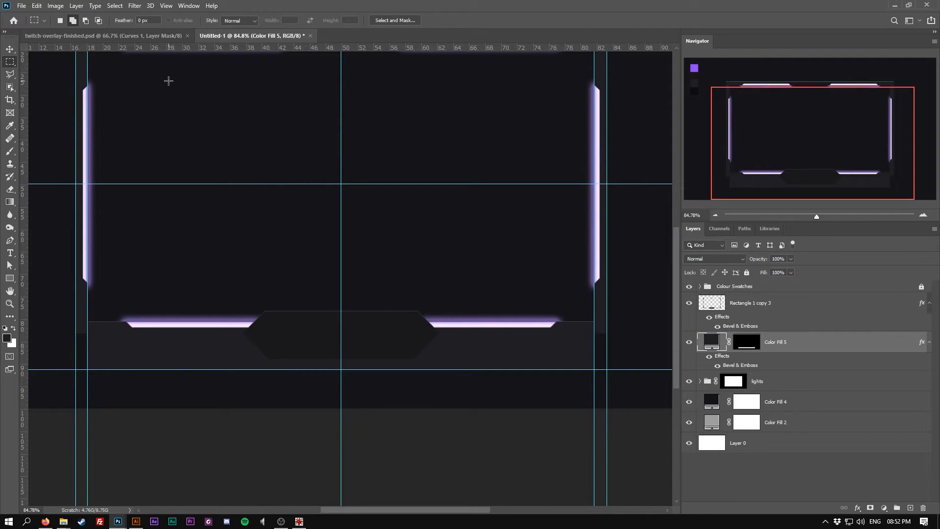
# Turn off Extras to hide the guides
pyautogui.click(166, 6)
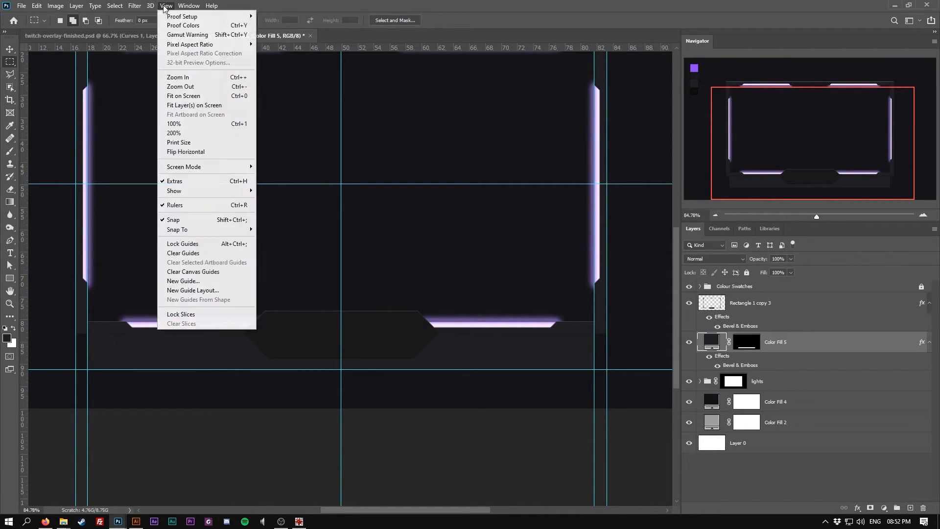
pyautogui.click(200, 183)
pyautogui.scroll(-2, 435, 312)
pyautogui.scroll(2, 267, 396)
pyautogui.scroll(-2, 291, 406)
pyautogui.scroll(1, 310, 409)
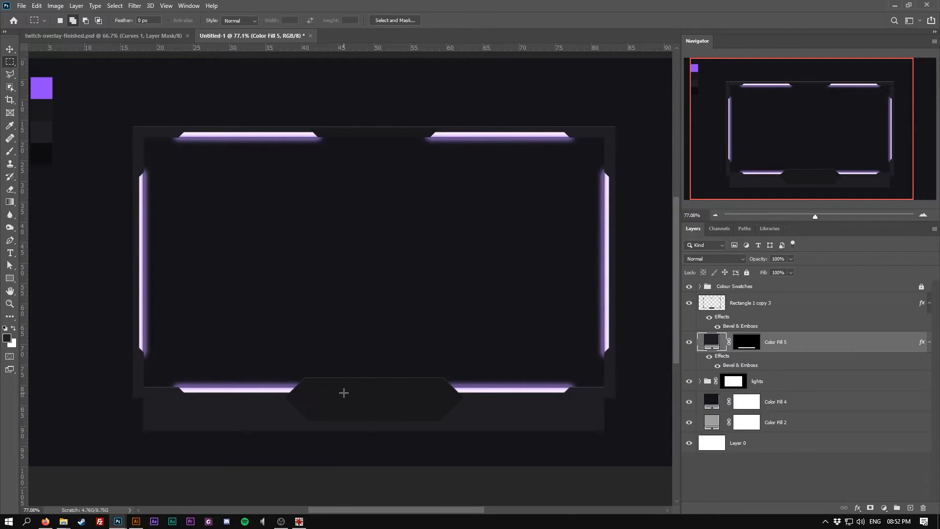
# Draw a slanted polygon selection on the lower-left of the bottom strip and fill it with solid colour #0d0d0f
pyautogui.scroll(4, 195, 441)
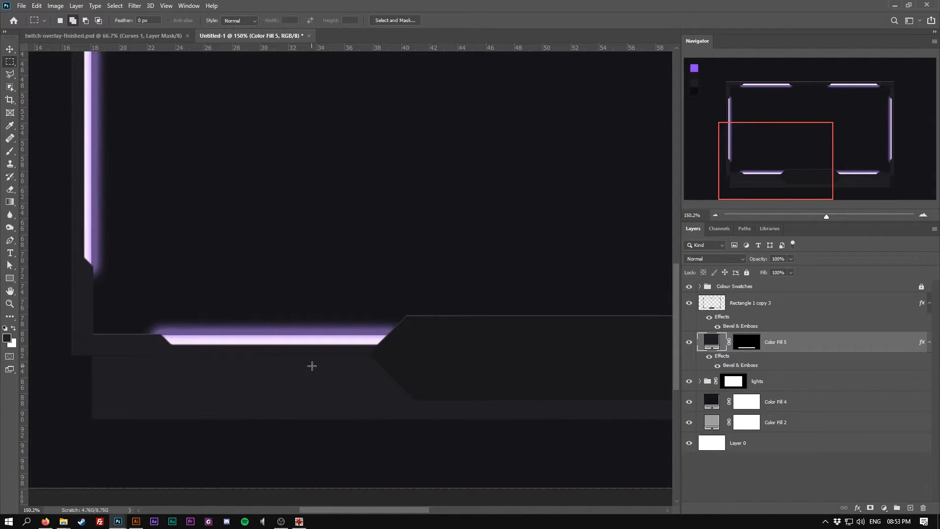
pyautogui.scroll(-4, 236, 371)
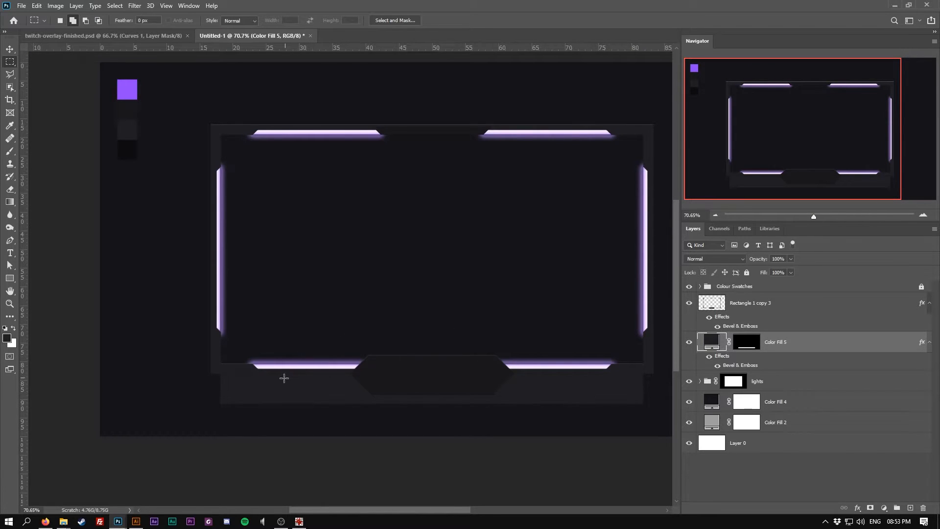
pyautogui.scroll(4, 289, 383)
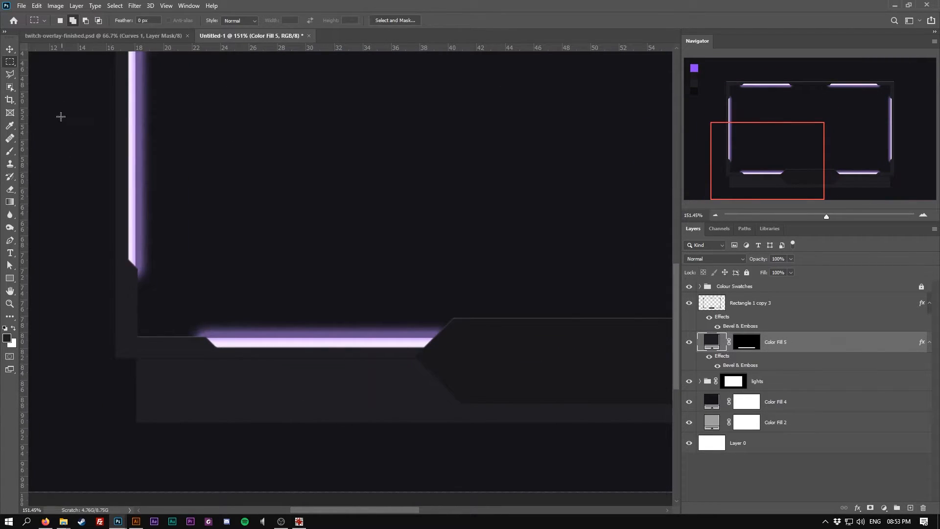
pyautogui.click(10, 74)
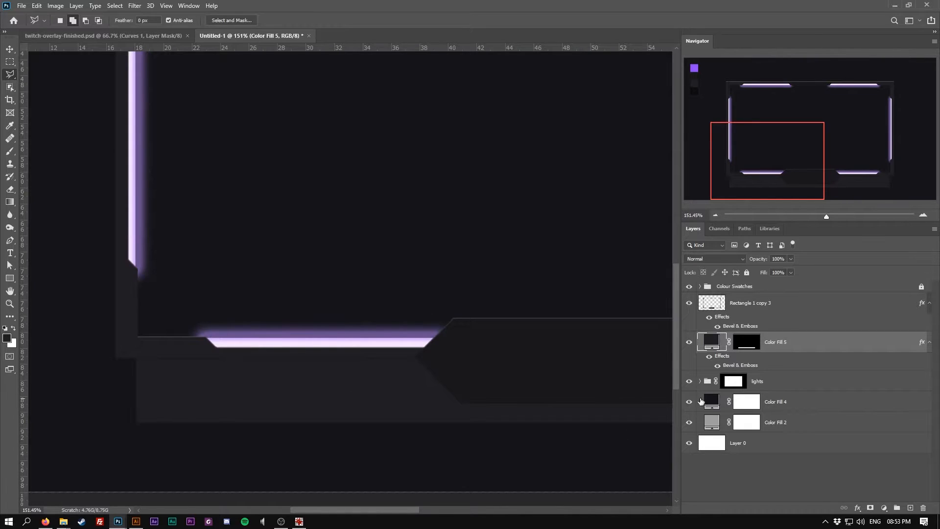
pyautogui.click(175, 369)
pyautogui.click(408, 368)
pyautogui.click(448, 410)
pyautogui.click(198, 410)
pyautogui.click(175, 386)
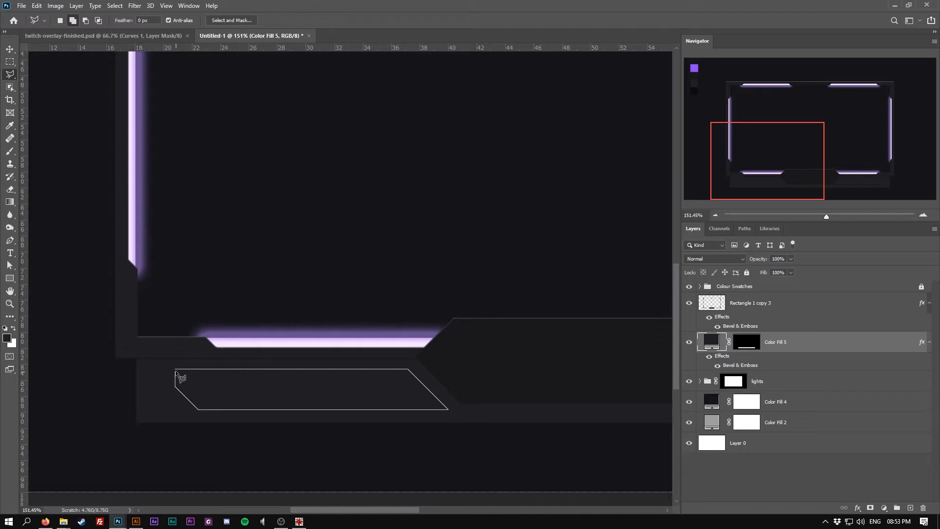
pyautogui.click(177, 371)
pyautogui.hotkey('ctrl', '0')
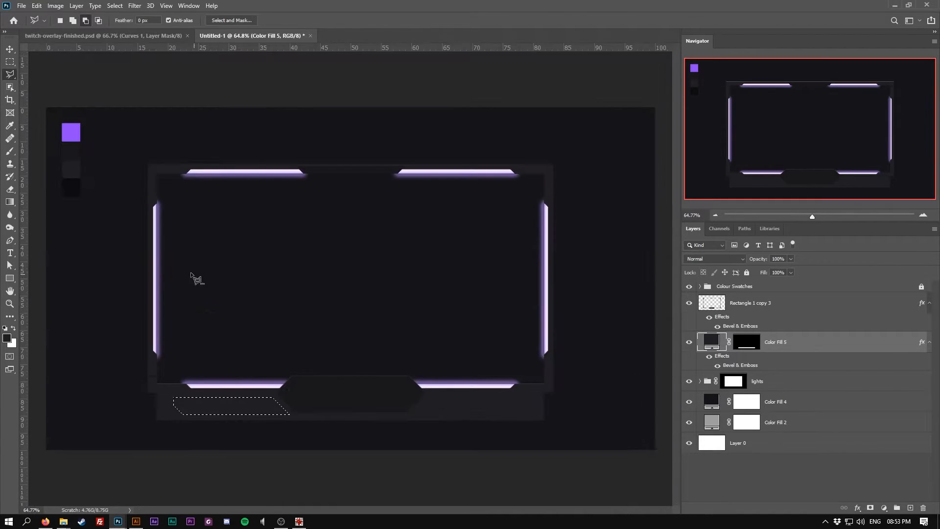
pyautogui.click(884, 507)
pyautogui.click(877, 337)
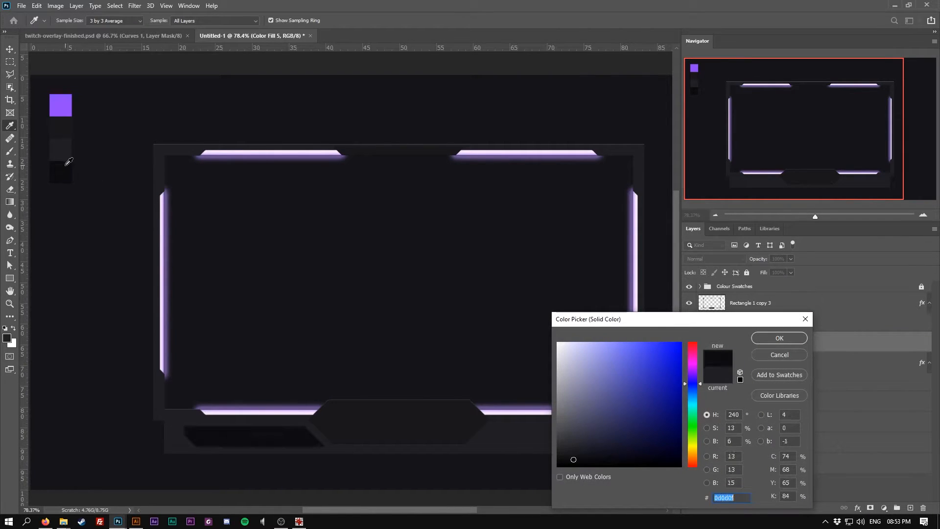
pyautogui.click(779, 338)
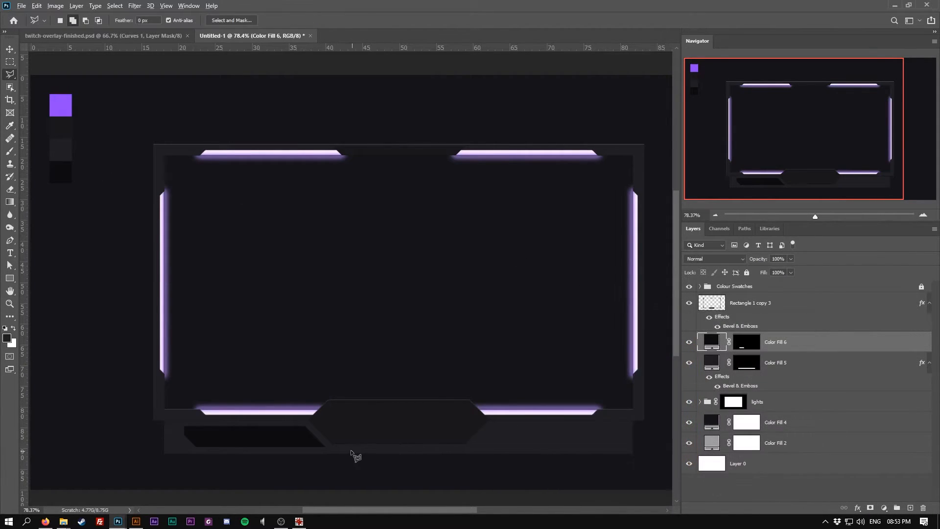
# Duplicate the dark slanted shape and move the copy to the bottom strip's right side
pyautogui.scroll(-2, 350, 456)
pyautogui.hscroll(2, 350, 455)
pyautogui.click(10, 49)
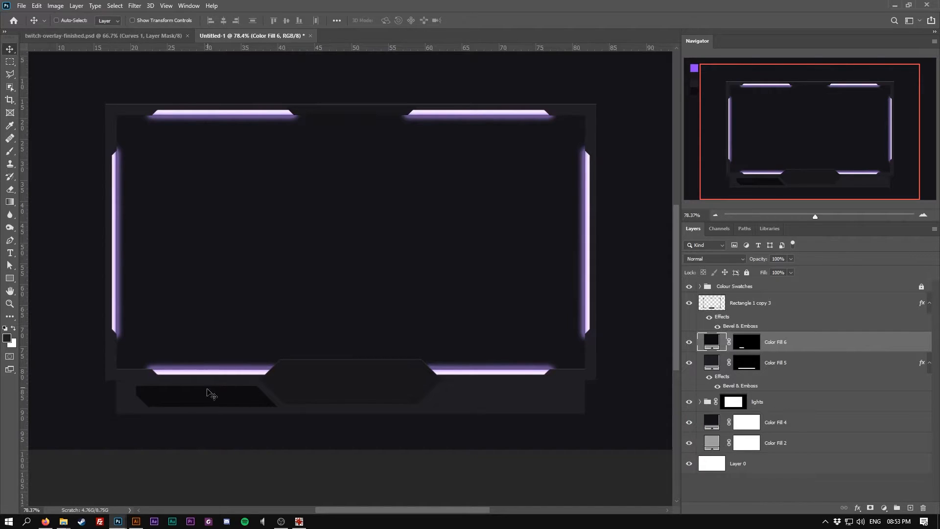
pyautogui.moveTo(199, 397); pyautogui.dragTo(476, 400)
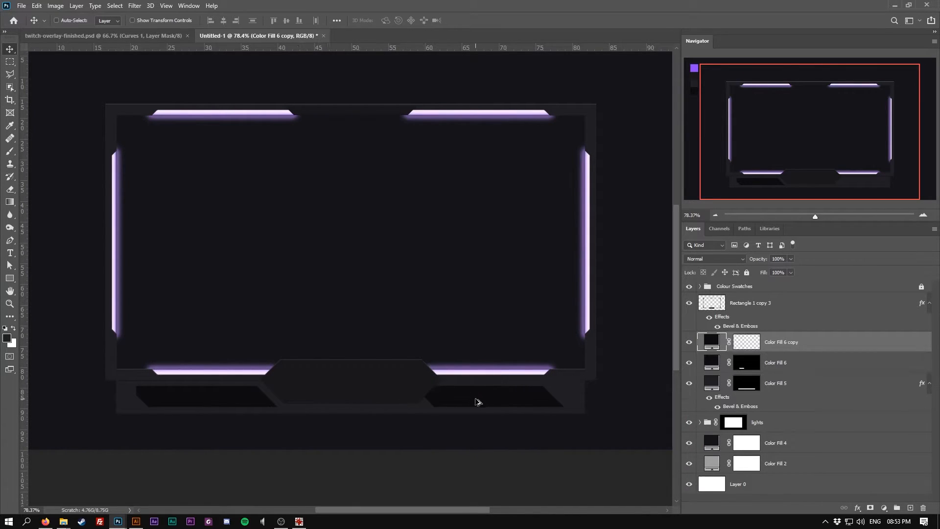
# Flip the copied dark slanted shape horizontally so it mirrors the left one
pyautogui.hotkey('ctrl', 't')
pyautogui.rightClick(486, 398)
pyautogui.click(527, 381)
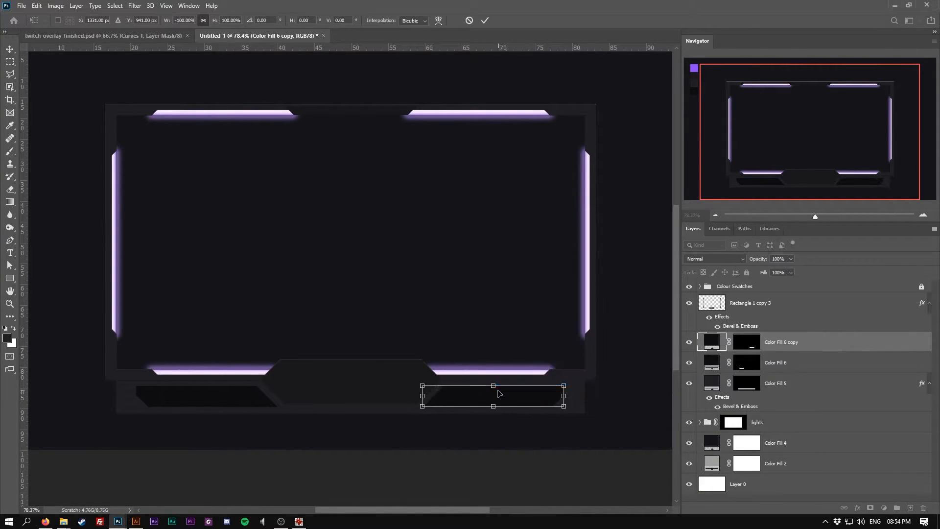
pyautogui.press('Return')
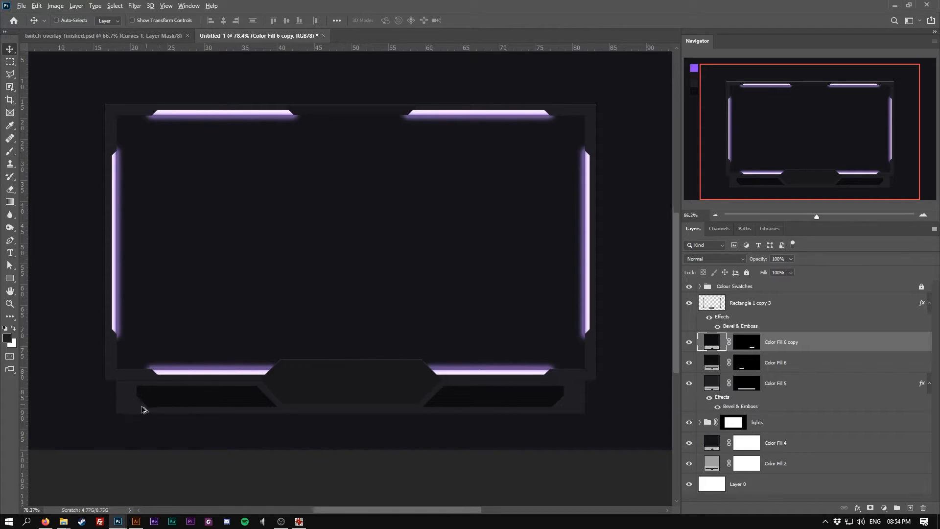
# Give the left dark slanted shape a Bevel & Emboss style set to Outer Bevel with Chisel Hard technique
pyautogui.scroll(3, 147, 407)
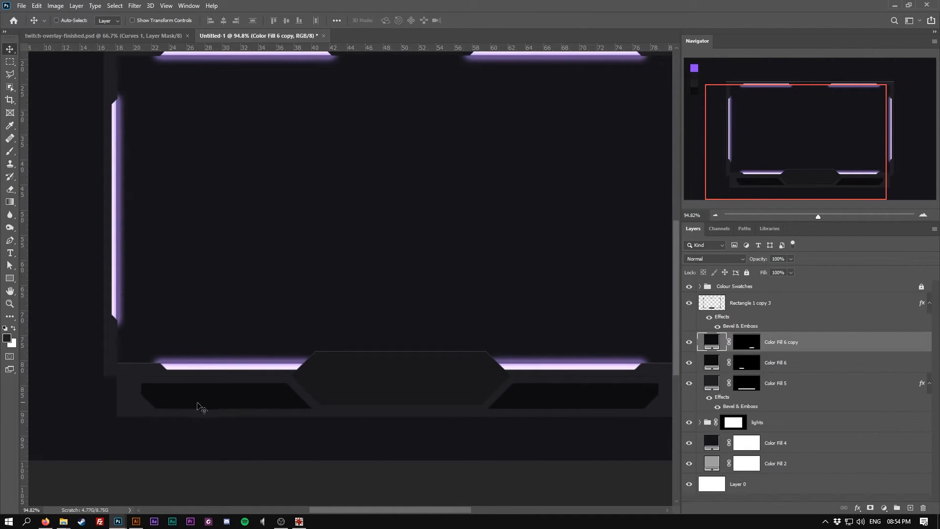
pyautogui.keyDown('ctrl'); pyautogui.click(236, 399); pyautogui.keyUp('ctrl')
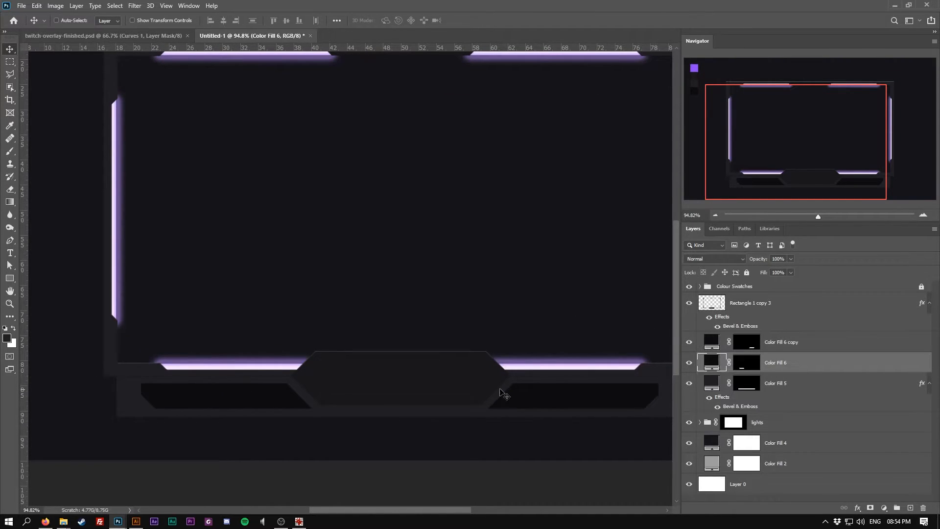
pyautogui.rightClick(790, 368)
pyautogui.click(827, 116)
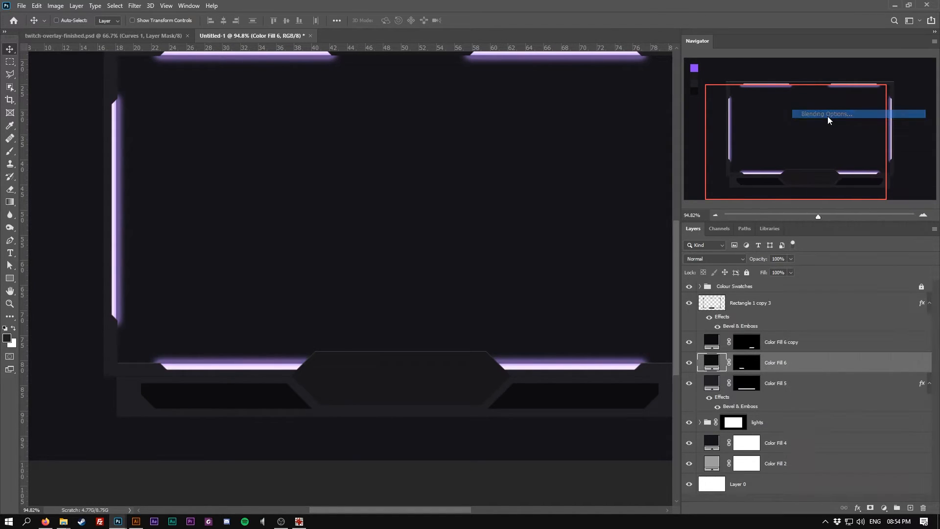
pyautogui.moveTo(593, 241); pyautogui.dragTo(581, 189)
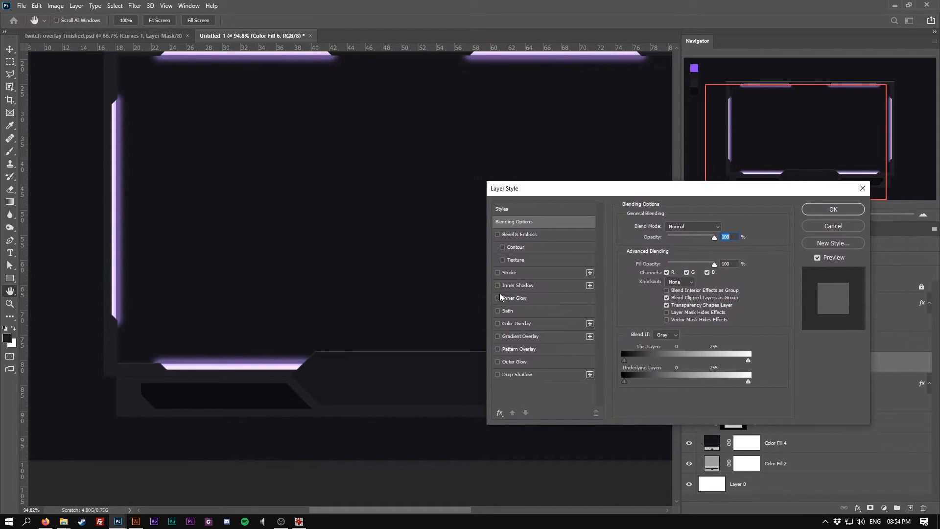
pyautogui.click(497, 235)
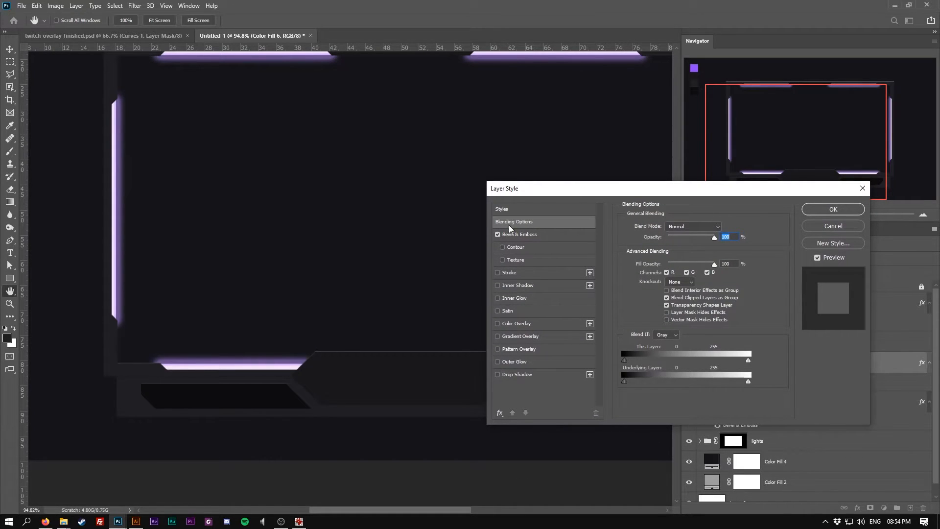
pyautogui.click(543, 234)
pyautogui.click(683, 226)
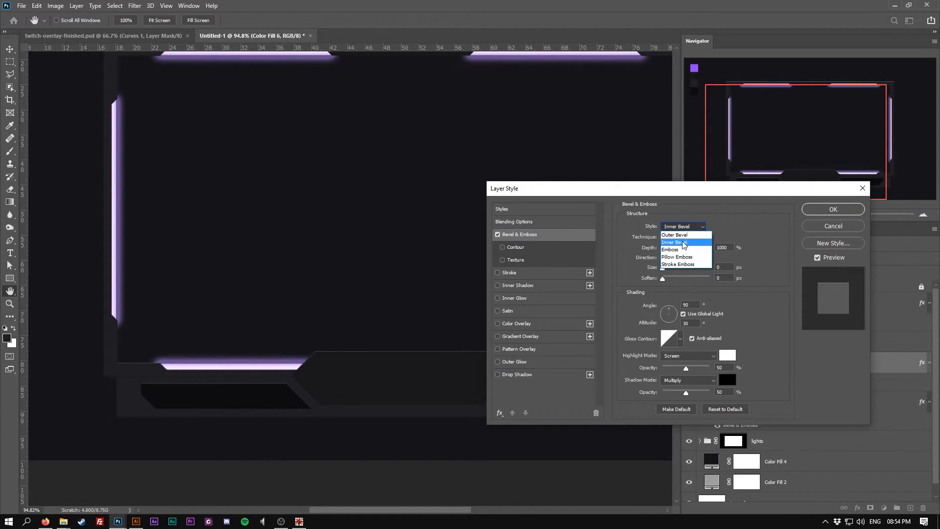
pyautogui.click(682, 235)
pyautogui.click(682, 237)
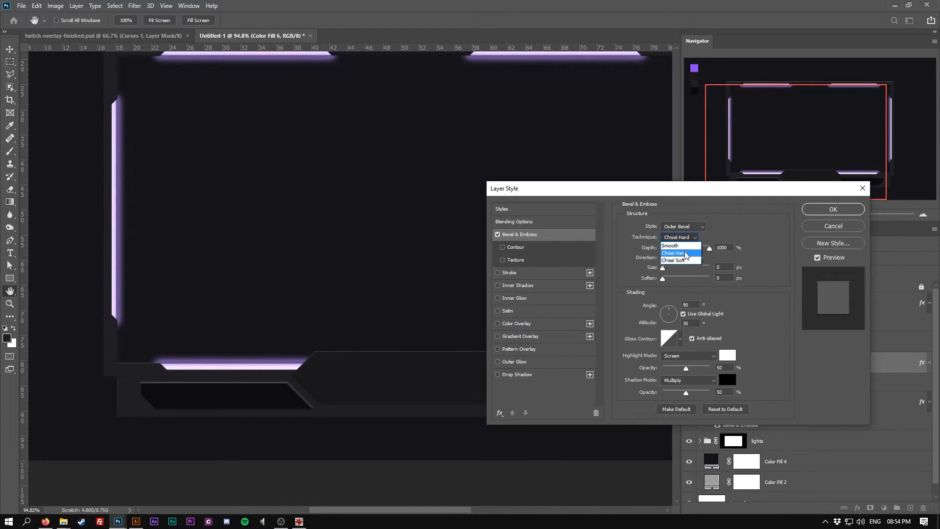
pyautogui.click(685, 253)
pyautogui.click(685, 257)
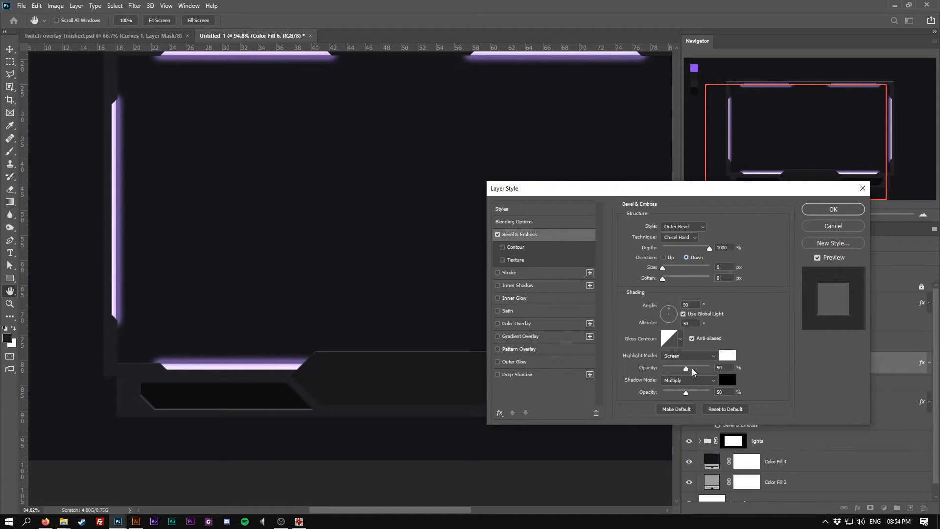
pyautogui.click(833, 209)
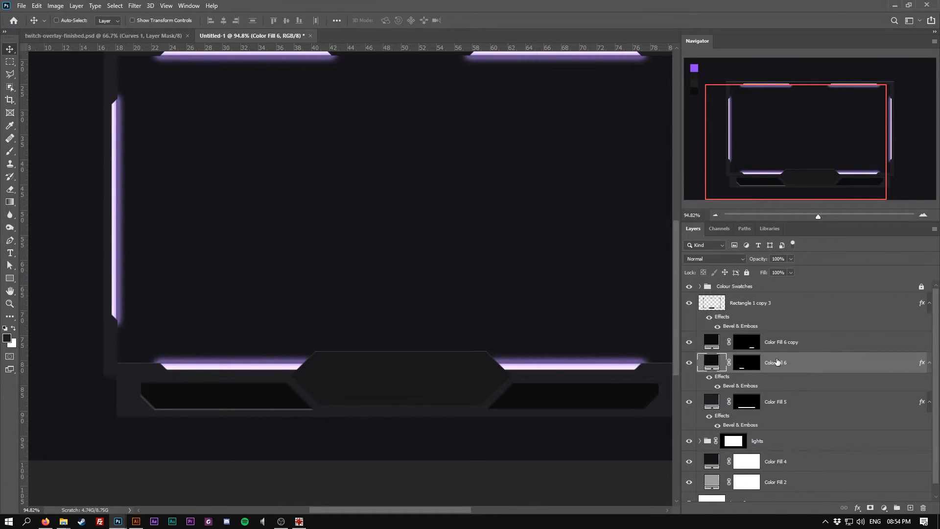
# Copy the left dark shape's layer style and paste it onto the right-side copy
pyautogui.rightClick(797, 362)
pyautogui.click(827, 324)
pyautogui.click(799, 342)
pyautogui.rightClick(799, 342)
pyautogui.click(827, 334)
pyautogui.scroll(-3, 330, 375)
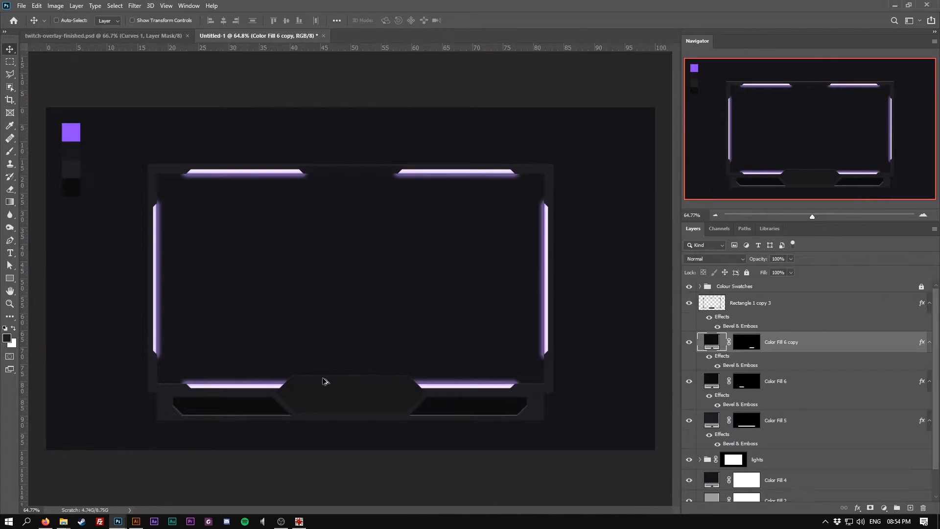
pyautogui.scroll(2, 246, 432)
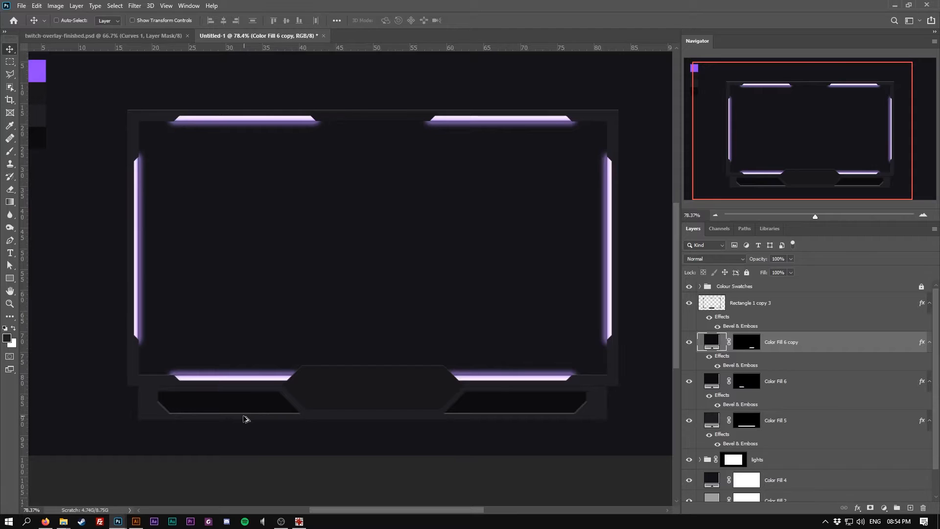
pyautogui.scroll(-1, 235, 408)
pyautogui.scroll(1, 231, 413)
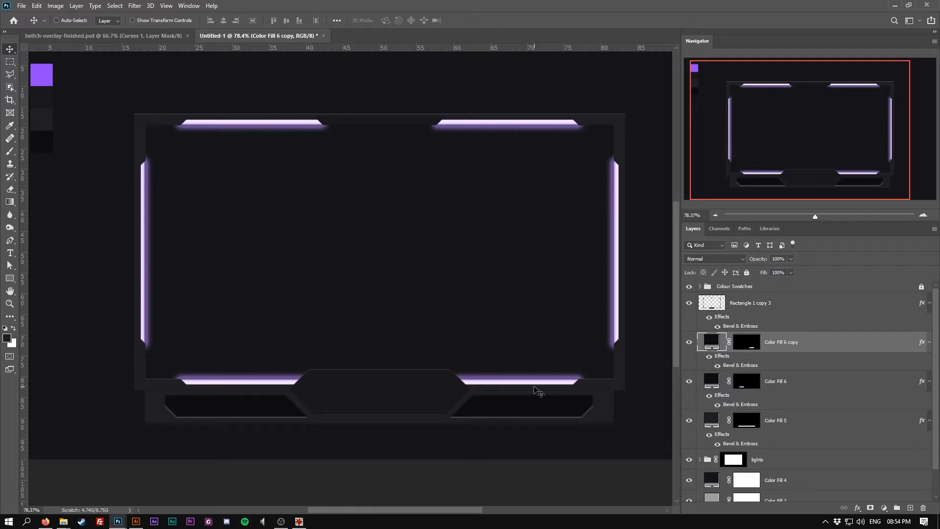
# Switch to Illustrator, copy the MONO MONSTER logo, and paste it into the overlay as a smart object over the bottom tab
pyautogui.click(137, 521)
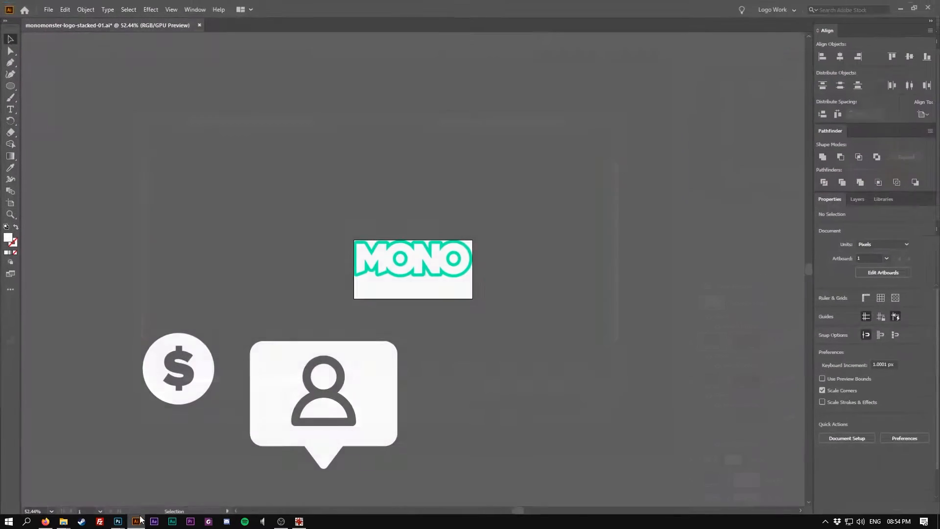
pyautogui.moveTo(507, 210); pyautogui.dragTo(515, 216)
pyautogui.hotkey('ctrl', 'c')
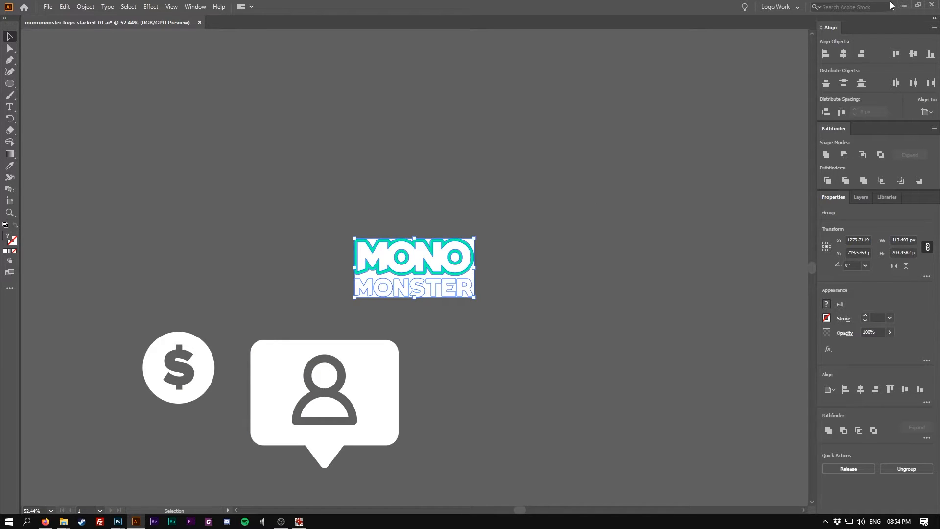
pyautogui.click(904, 6)
pyautogui.hotkey('ctrl', 'v')
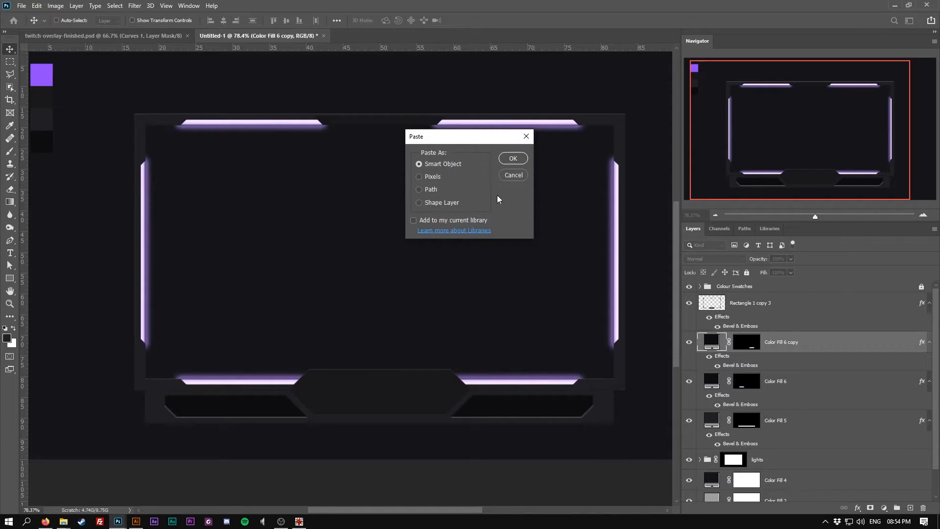
pyautogui.click(508, 160)
pyautogui.moveTo(385, 239); pyautogui.dragTo(408, 359)
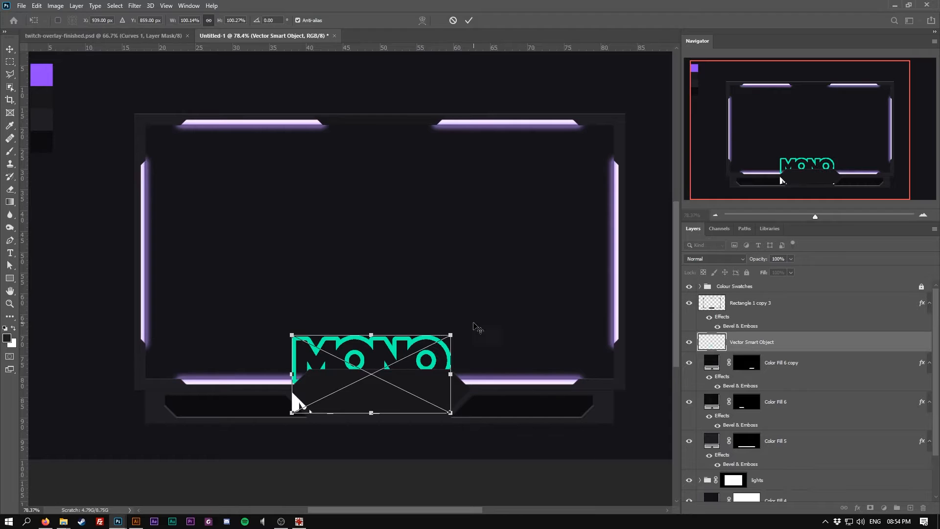
pyautogui.press('Return')
# Move the logo layer to the top of the layer stack and scale the logo down to fit the bottom tab
pyautogui.moveTo(806, 342); pyautogui.dragTo(784, 284)
pyautogui.hotkey('ctrl', 't')
pyautogui.moveTo(371, 336); pyautogui.dragTo(390, 393)
pyautogui.press('Return')
pyautogui.press('Up')
pyautogui.press('Up')
# Centre the logo horizontally on the canvas and nudge it upward
pyautogui.hotkey('ctrl', 'a')
pyautogui.click(224, 21)
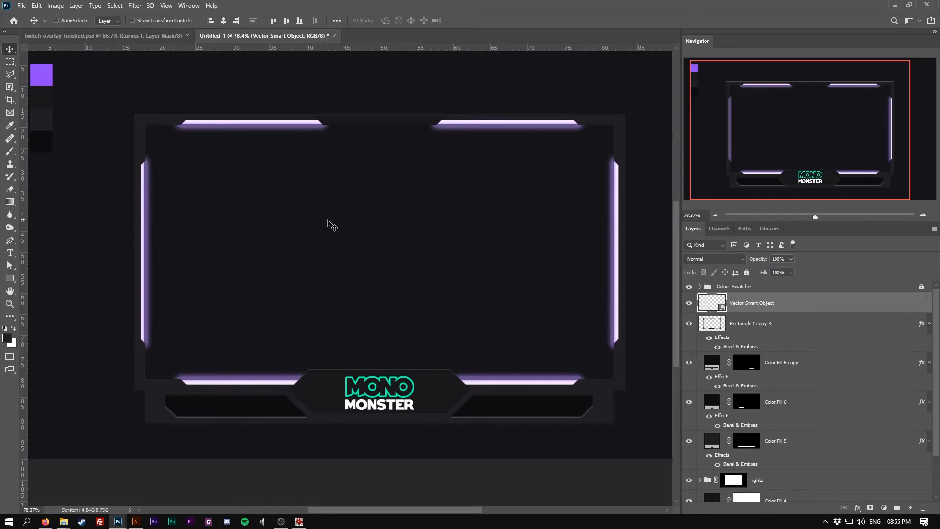
pyautogui.press('Up')
pyautogui.press('Up')
pyautogui.press('Up')
pyautogui.press('Up')
pyautogui.press('Up')
pyautogui.hotkey('ctrl', 'd')
pyautogui.scroll(-2, 254, 275)
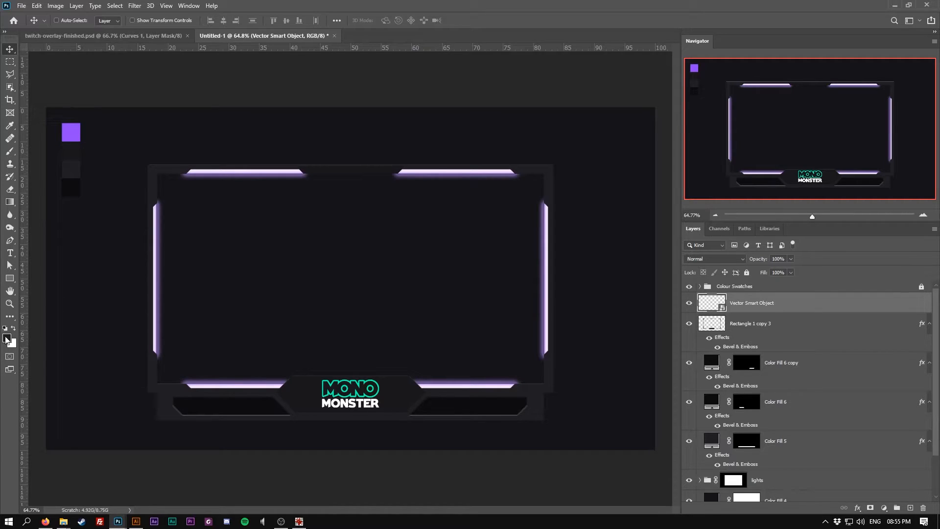
# Sample the purple swatch as the foreground colour and open the logo smart object for editing
pyautogui.click(7, 338)
pyautogui.click(74, 134)
pyautogui.doubleClick(728, 498)
pyautogui.click(774, 338)
pyautogui.press('v')
pyautogui.doubleClick(711, 307)
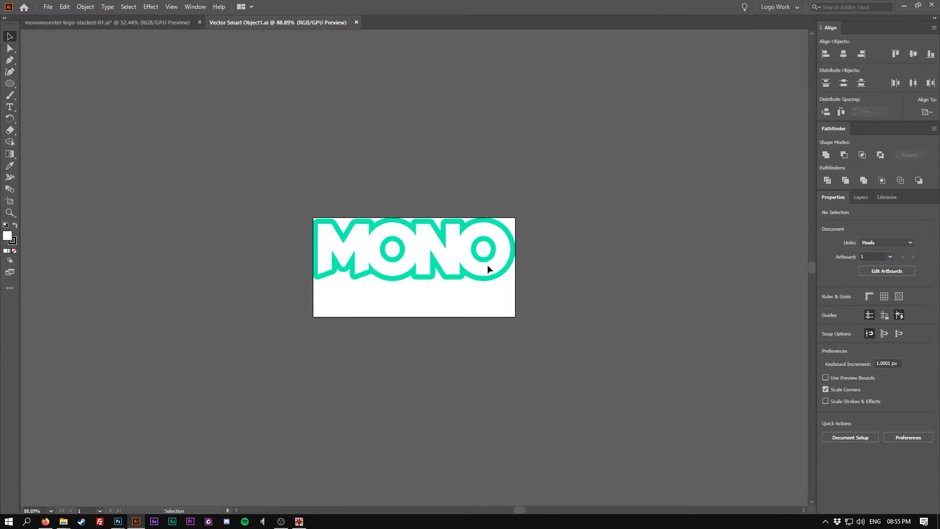
# Recolour the MONO lettering to the purple colour and save the smart object
pyautogui.hotkey('ctrl', 'a')
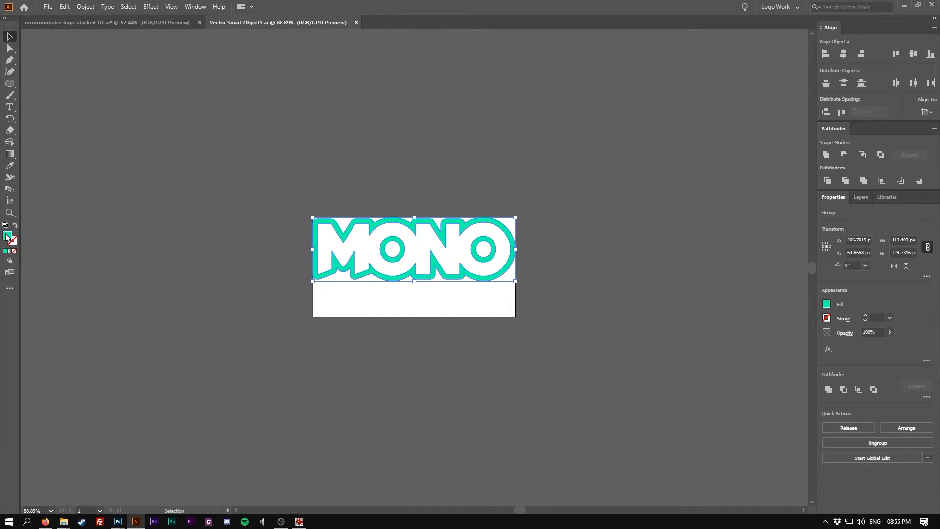
pyautogui.doubleClick(8, 237)
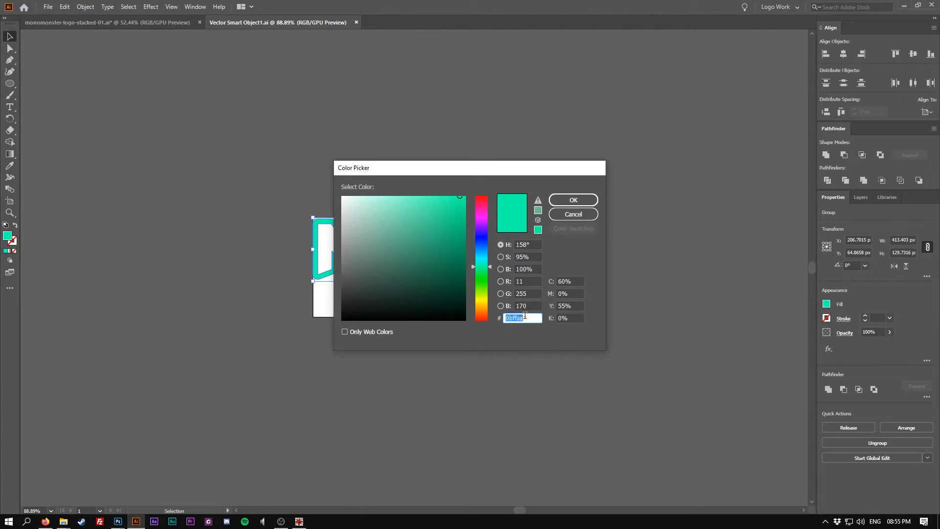
pyautogui.click(565, 202)
pyautogui.click(568, 210)
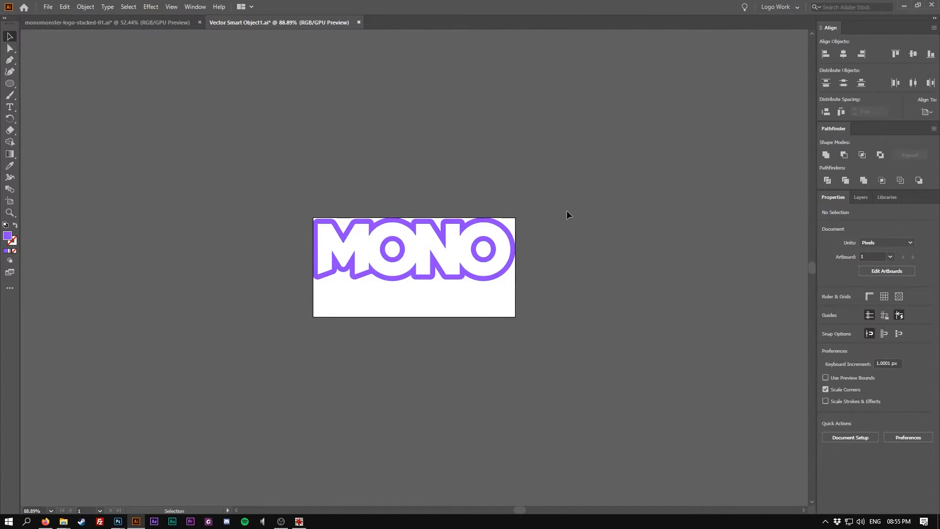
pyautogui.hotkey('ctrl', 's')
pyautogui.click(903, 6)
# Add a Drop Shadow layer style to the logo smart object
pyautogui.scroll(2, 299, 427)
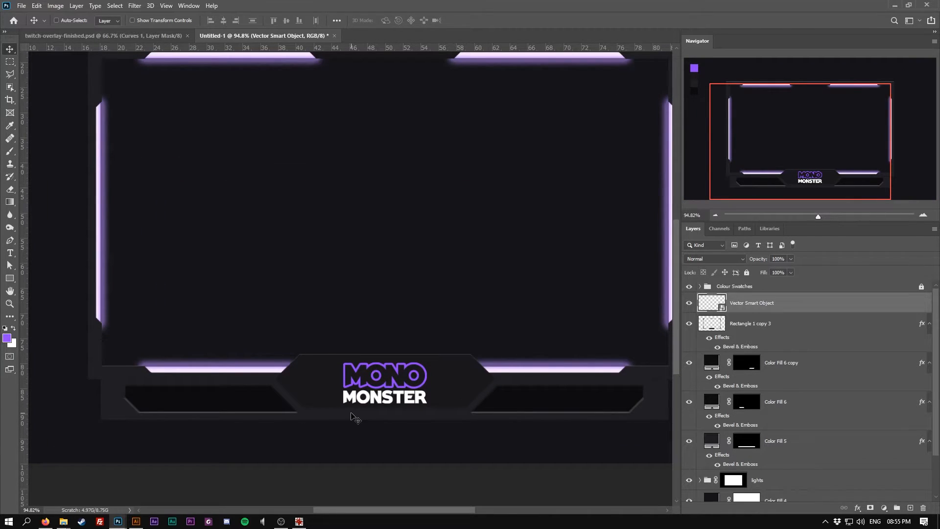
pyautogui.scroll(1, 390, 398)
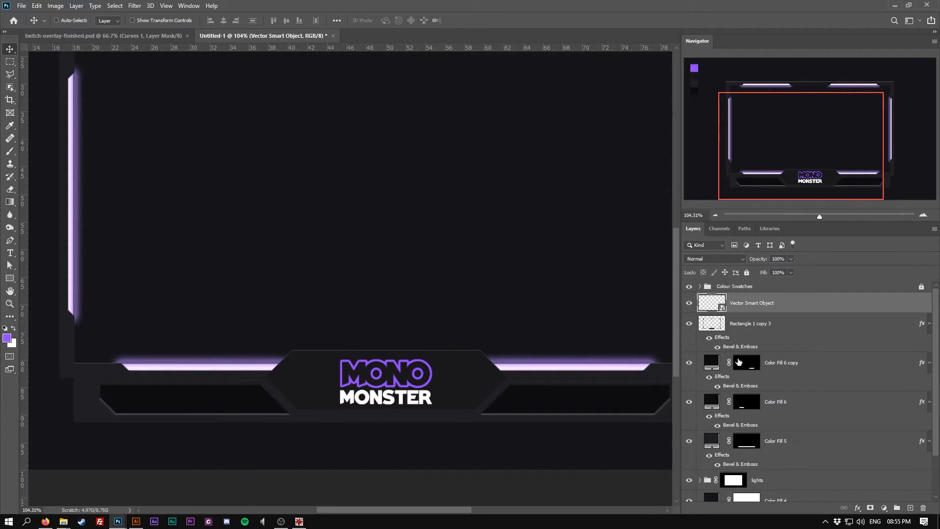
pyautogui.rightClick(773, 306)
pyautogui.click(793, 104)
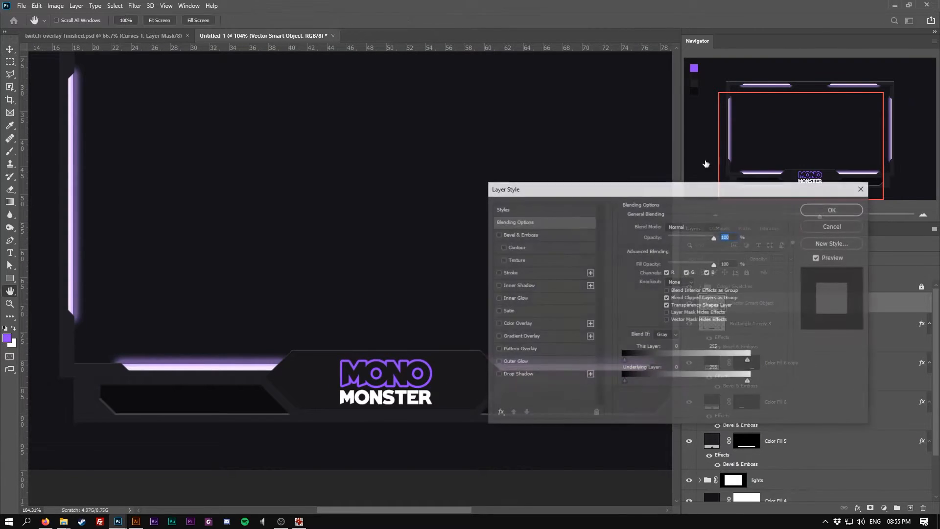
pyautogui.click(497, 375)
pyautogui.click(519, 373)
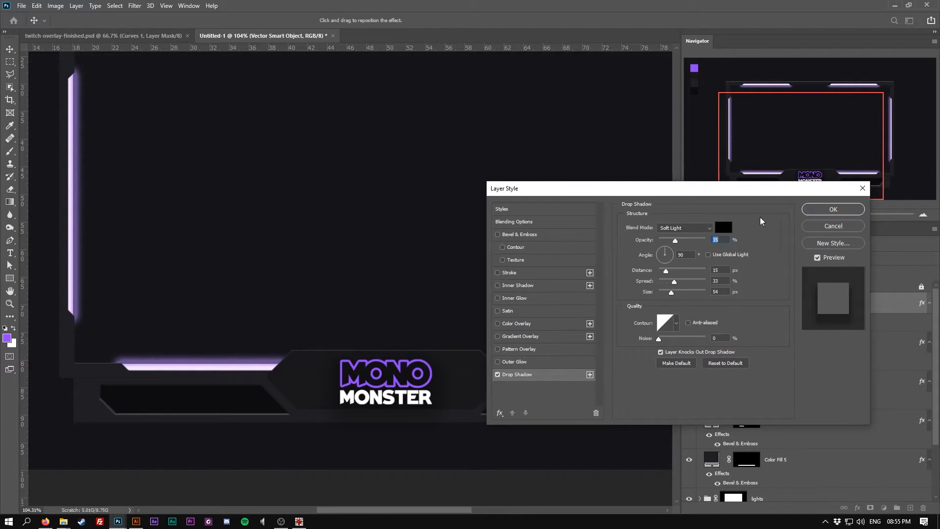
pyautogui.click(833, 209)
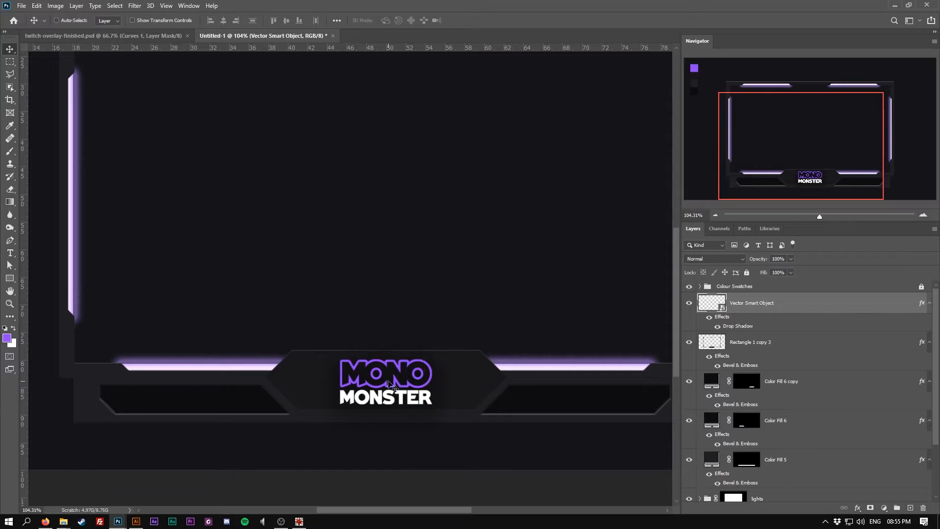
# Nudge the logo up slightly on the bottom tab
pyautogui.press('Up')
pyautogui.press('Up')
pyautogui.press('Up')
pyautogui.press('Up')
pyautogui.press('Up')
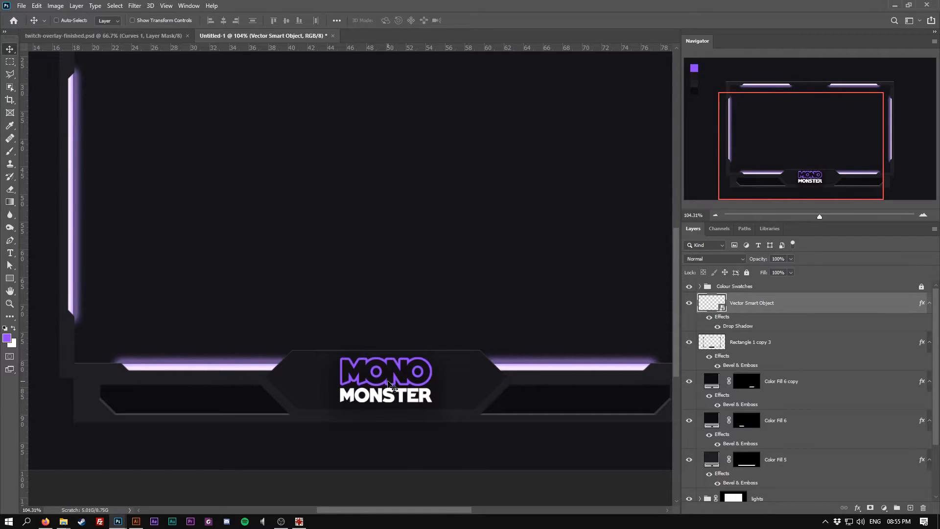
pyautogui.scroll(-4, 303, 384)
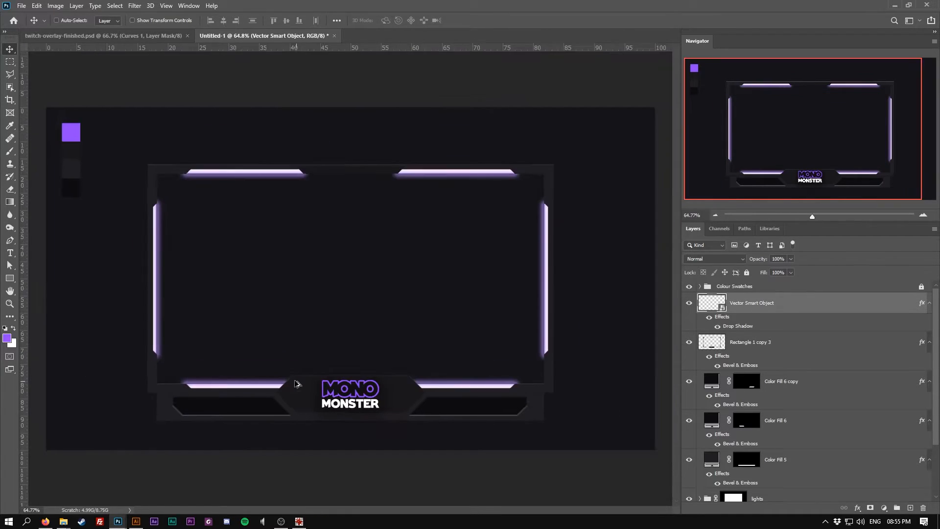
pyautogui.scroll(1, 293, 382)
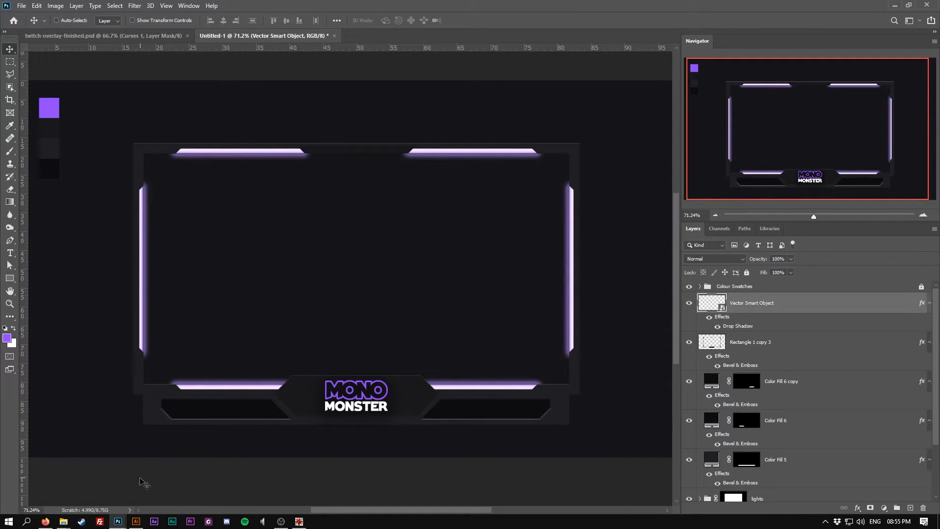
# Copy the dollar coin icon from the Illustrator logo file and paste it as a smart object, scaled onto the left end of the bottom bar
pyautogui.click(137, 521)
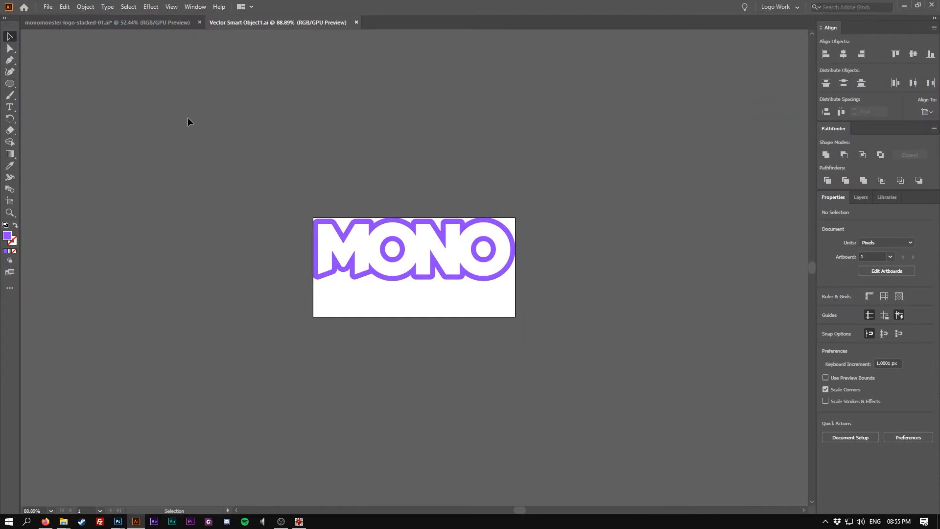
pyautogui.click(127, 25)
pyautogui.moveTo(127, 312); pyautogui.dragTo(232, 418)
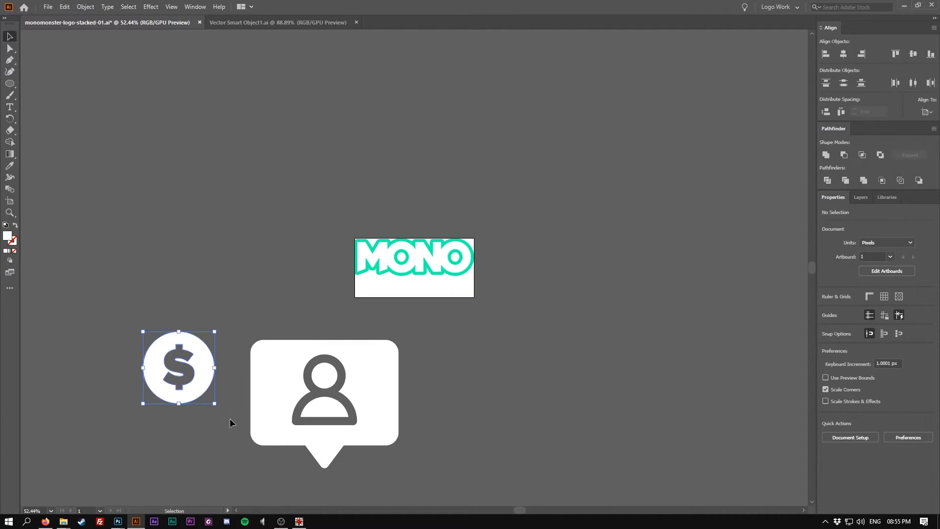
pyautogui.click(904, 6)
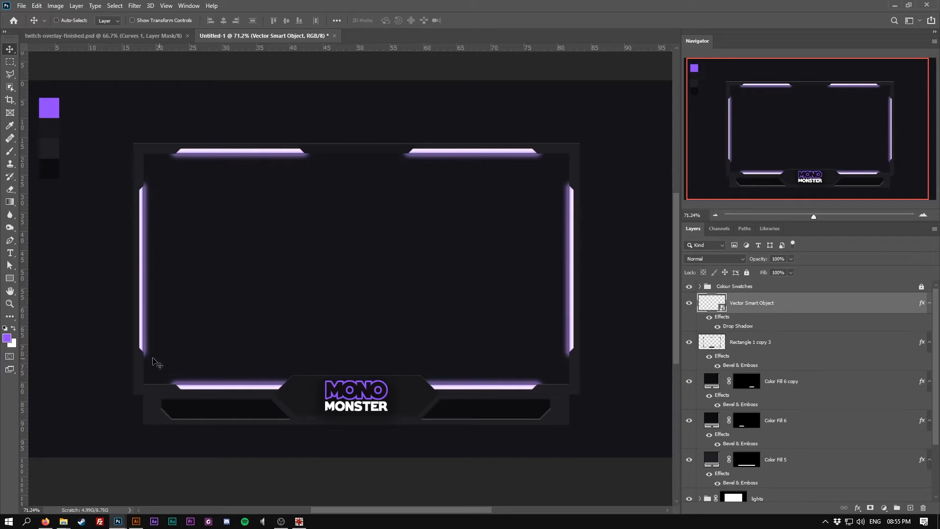
pyautogui.hotkey('ctrl', 'v')
pyautogui.press('Return')
pyautogui.moveTo(349, 268); pyautogui.dragTo(169, 398)
pyautogui.moveTo(214, 352); pyautogui.dragTo(174, 397)
pyautogui.press('Return')
pyautogui.hotkey('ctrl', 't')
pyautogui.press('Return')
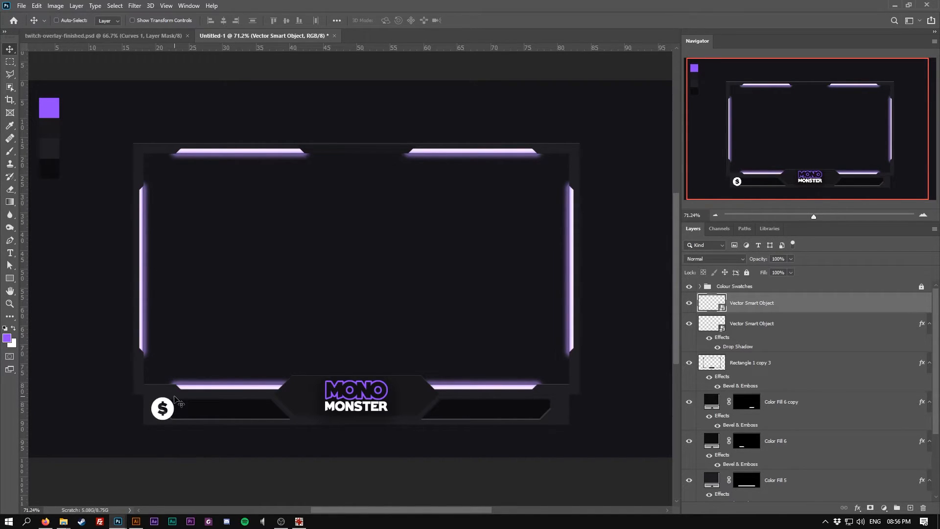
# Copy the user chat-bubble icon from Illustrator and paste it as a smart object, scaled onto the right end of the bottom bar
pyautogui.click(133, 523)
pyautogui.moveTo(186, 445); pyautogui.dragTo(413, 378)
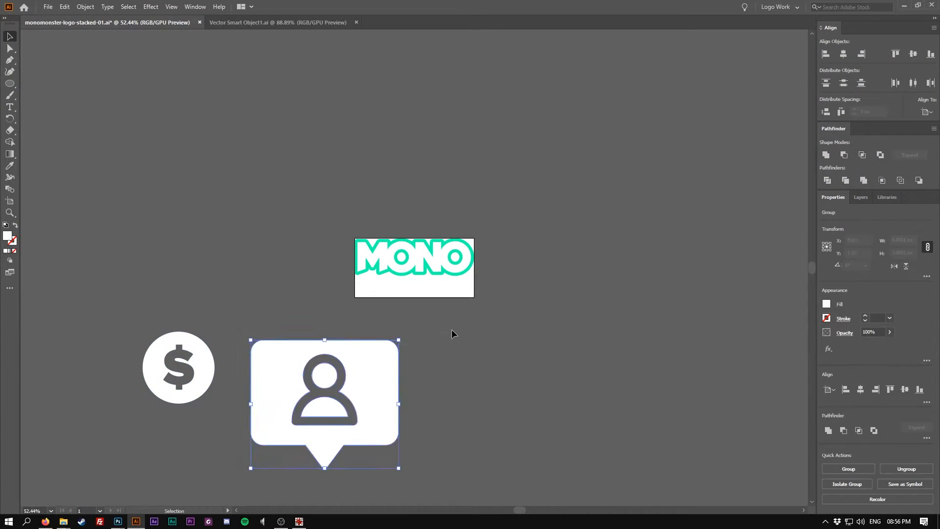
pyautogui.click(904, 6)
pyautogui.hotkey('ctrl', 'v')
pyautogui.click(512, 158)
pyautogui.moveTo(375, 277); pyautogui.dragTo(556, 319)
pyautogui.moveTo(620, 234); pyautogui.dragTo(557, 402)
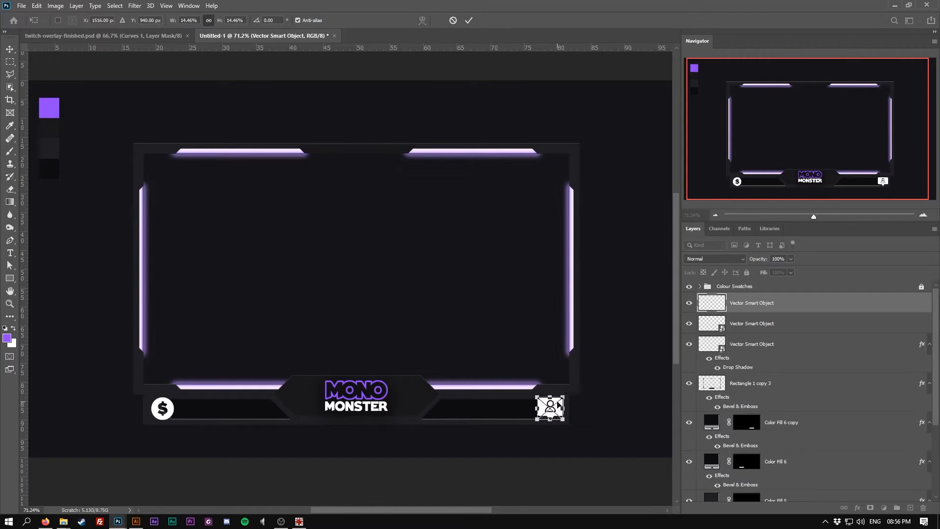
pyautogui.press('Return')
# Copy the glowing light bar's layer style and paste it onto the user icon smart object
pyautogui.rightClick(775, 308)
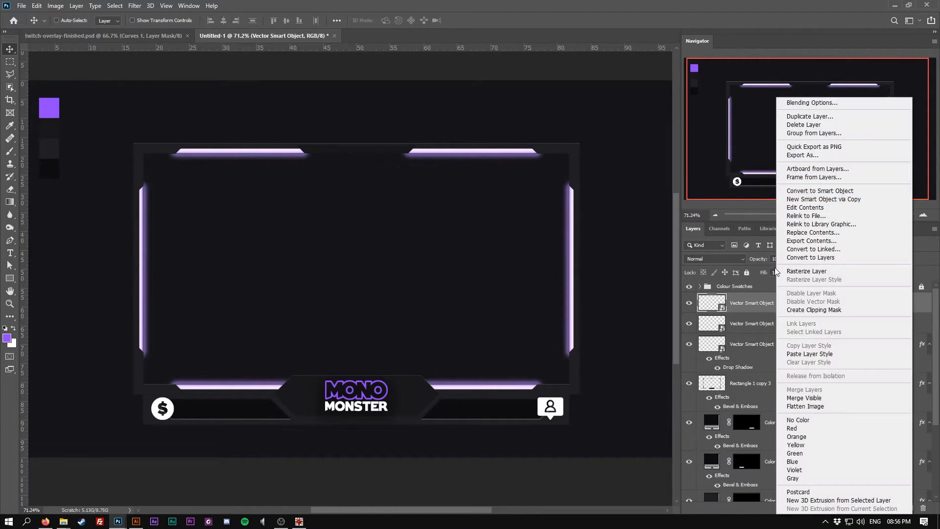
pyautogui.click(600, 323)
pyautogui.keyDown('ctrl'); pyautogui.click(571, 316); pyautogui.keyUp('ctrl')
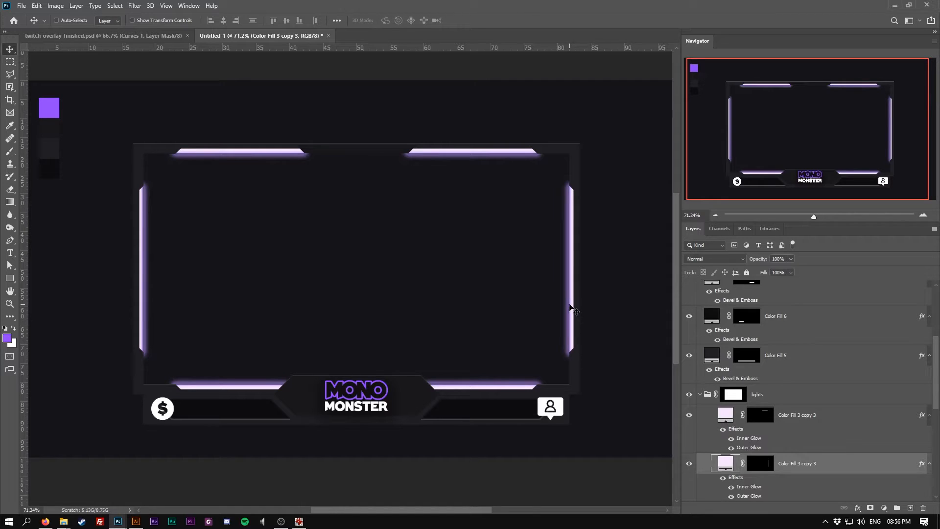
pyautogui.rightClick(813, 465)
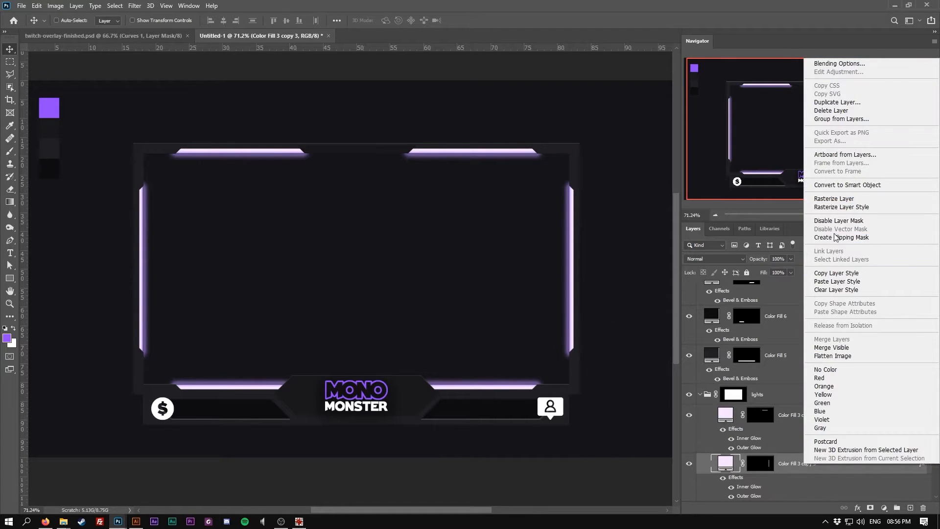
pyautogui.scroll(5, 827, 432)
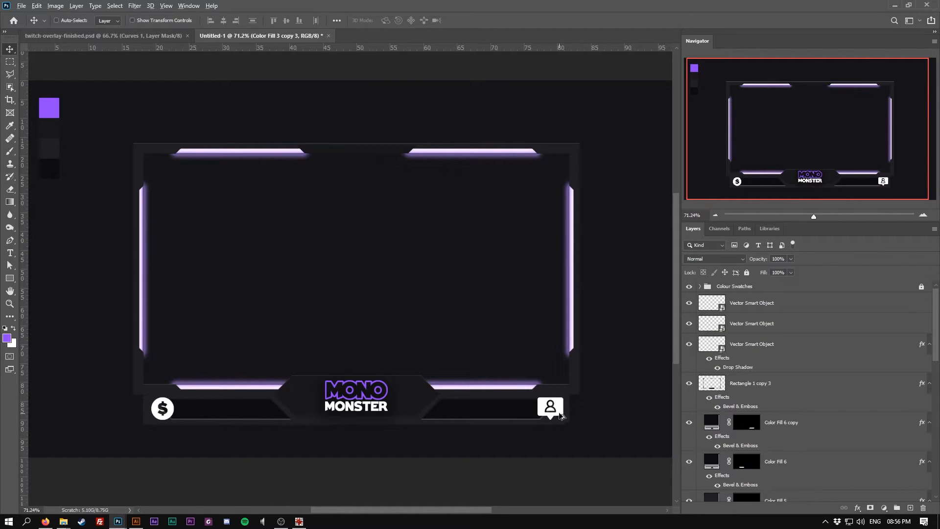
pyautogui.keyDown('ctrl'); pyautogui.click(560, 412); pyautogui.keyUp('ctrl')
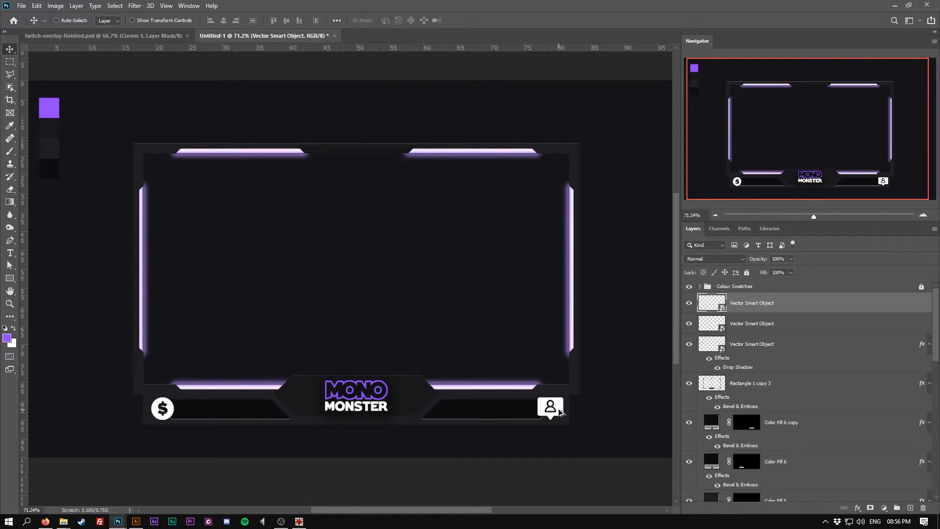
pyautogui.rightClick(813, 303)
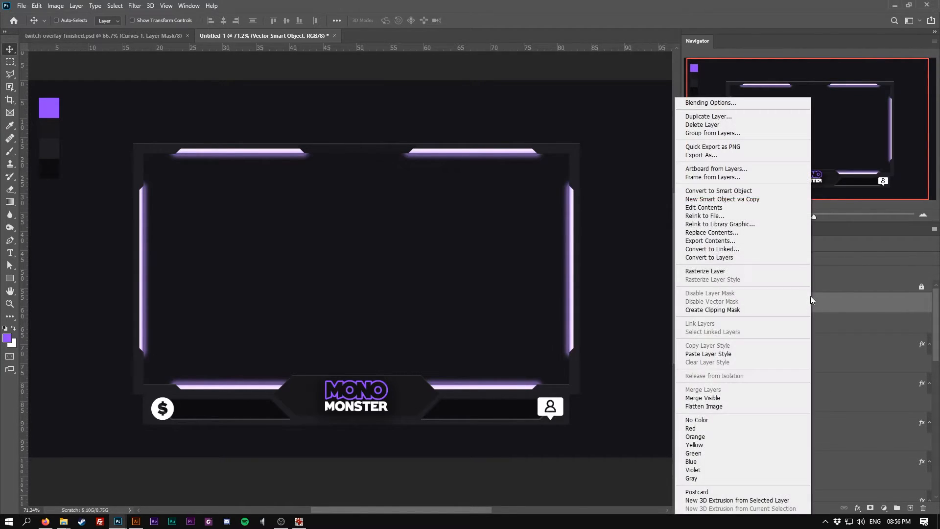
pyautogui.click(719, 354)
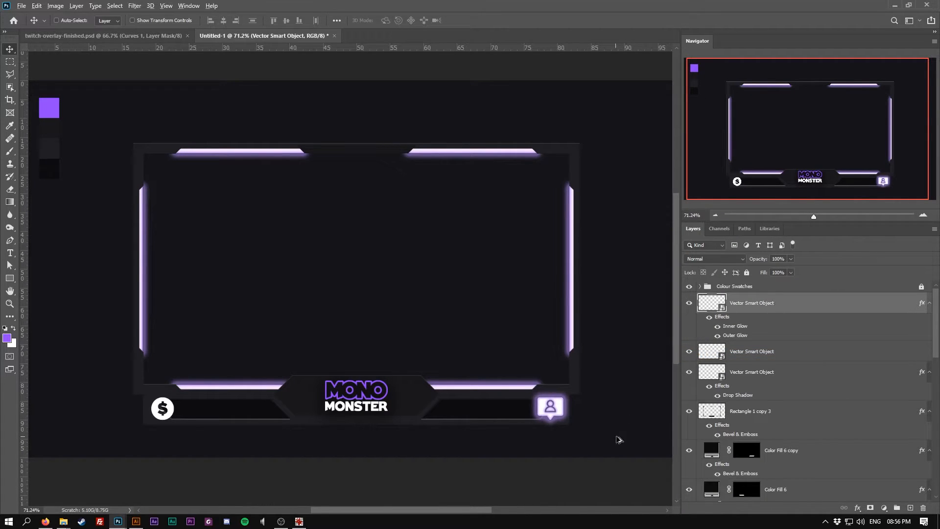
# In the user icon's layer style, turn off Inner Glow and set the Outer Glow opacity to 35%
pyautogui.scroll(5, 618, 438)
pyautogui.rightClick(757, 306)
pyautogui.click(791, 102)
pyautogui.moveTo(588, 192); pyautogui.dragTo(690, 199)
pyautogui.click(602, 302)
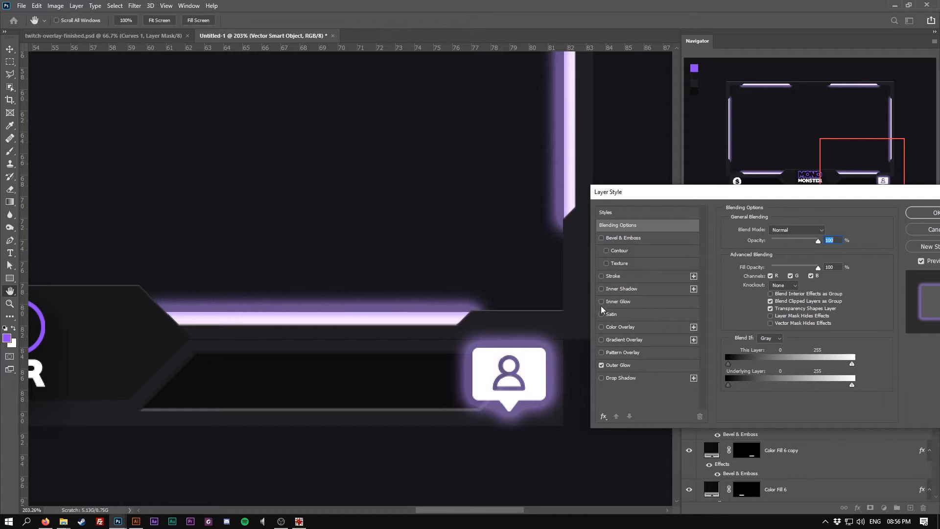
pyautogui.click(627, 364)
pyautogui.moveTo(784, 240); pyautogui.dragTo(779, 244)
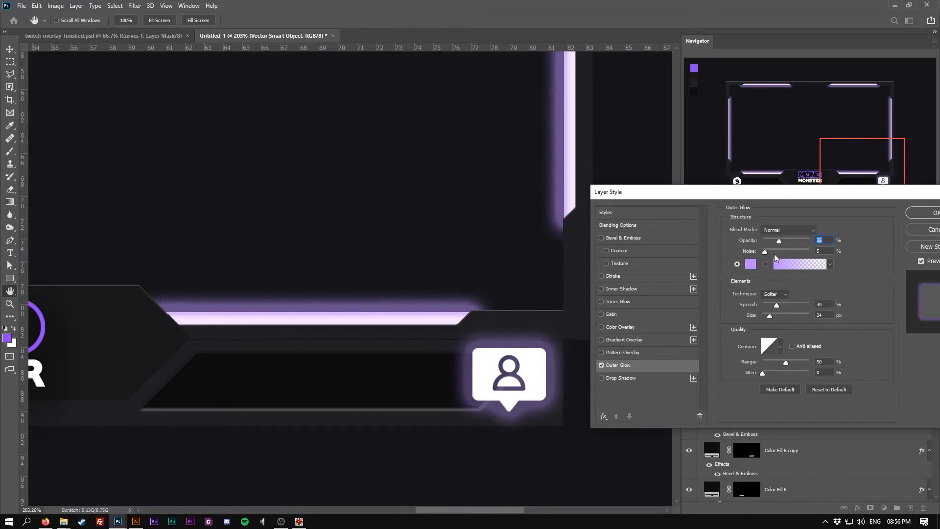
pyautogui.click(916, 217)
pyautogui.hotkey('ctrl', '0')
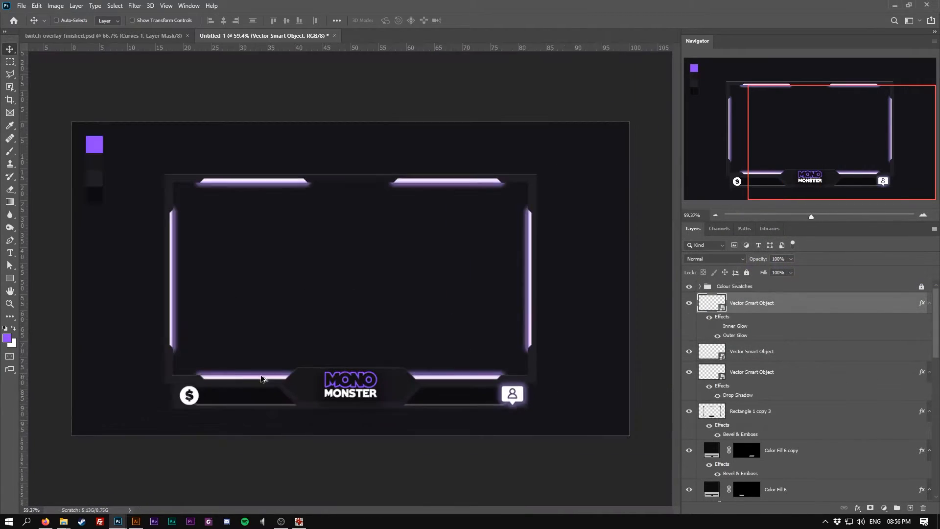
# Copy the user icon's layer style and paste it onto the dollar icon smart object
pyautogui.rightClick(772, 301)
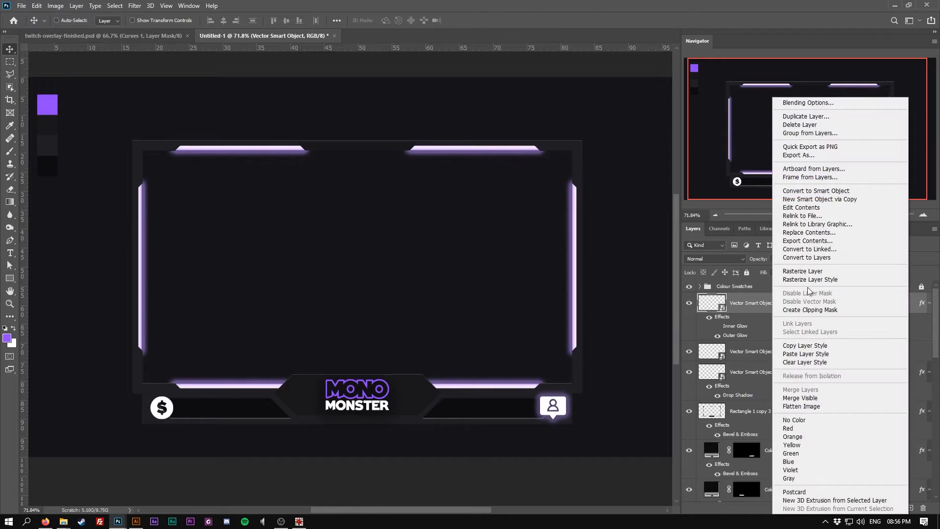
pyautogui.click(813, 345)
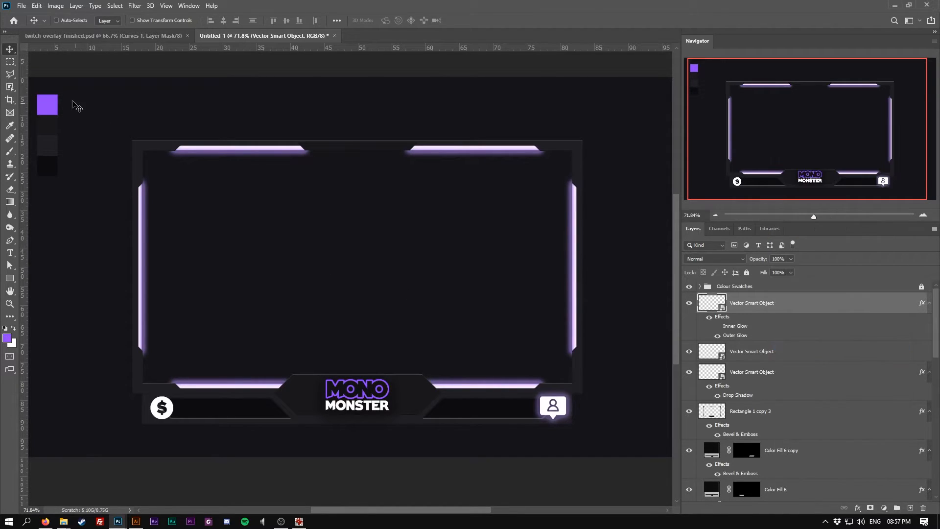
pyautogui.keyDown('ctrl'); pyautogui.click(156, 414); pyautogui.keyUp('ctrl')
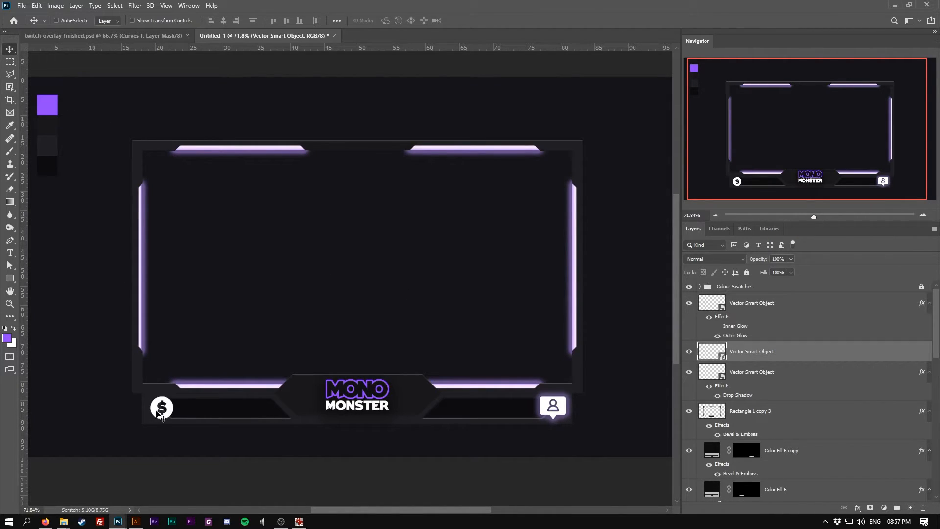
pyautogui.rightClick(795, 358)
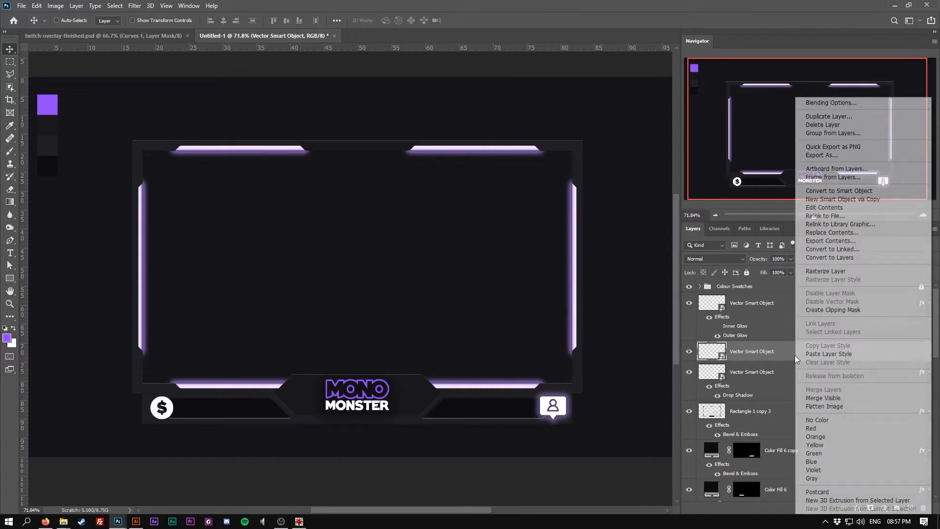
pyautogui.click(813, 356)
pyautogui.scroll(-1, 319, 438)
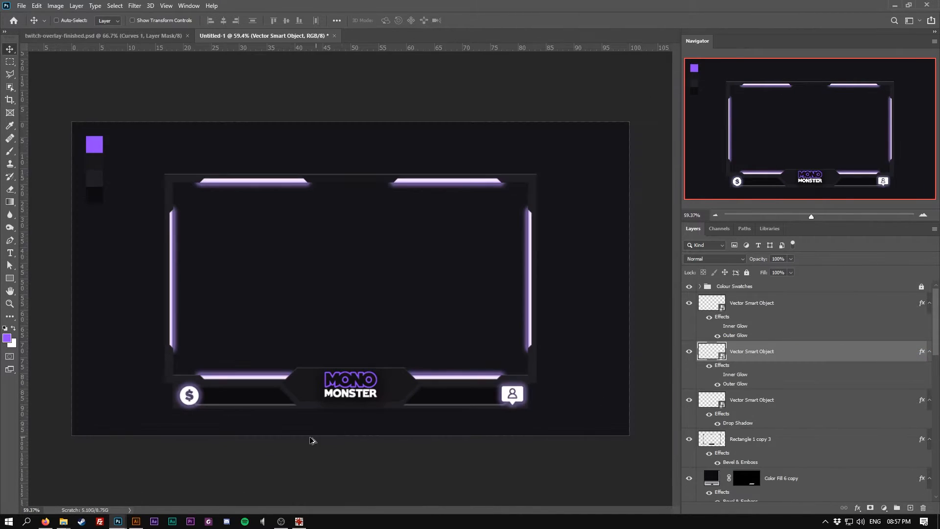
pyautogui.scroll(1, 149, 434)
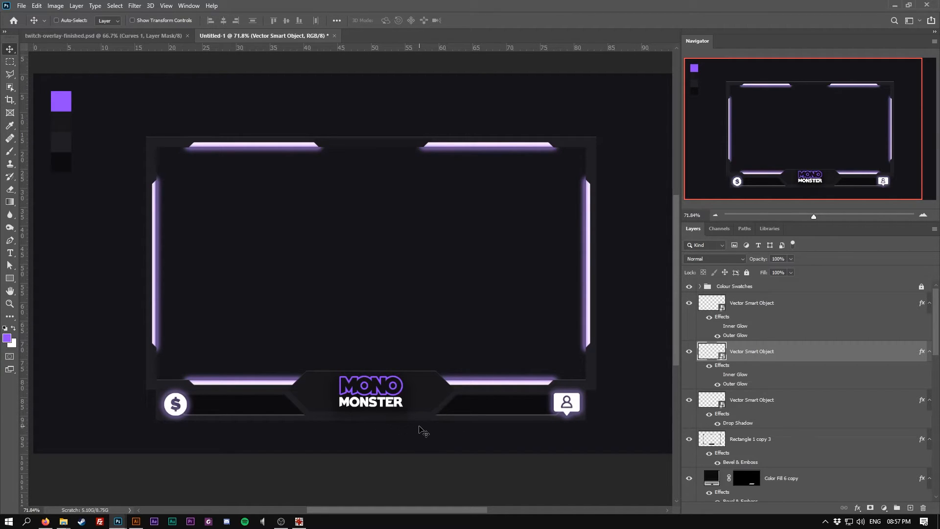
# Select the Color Fill 6 and Color Fill 6 copy tab layers and rasterize them
pyautogui.keyDown('ctrl'); pyautogui.click(235, 406); pyautogui.keyUp('ctrl')
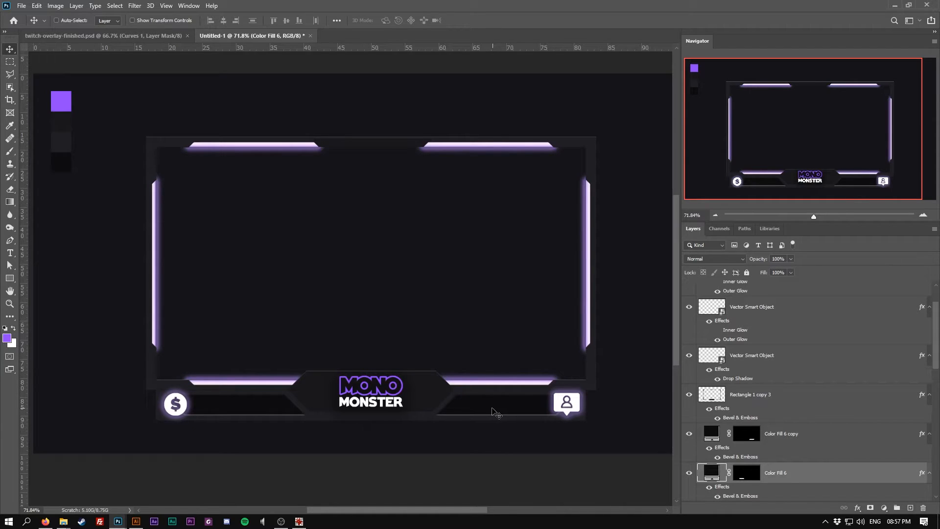
pyautogui.scroll(-1, 495, 412)
pyautogui.scroll(-2, 806, 440)
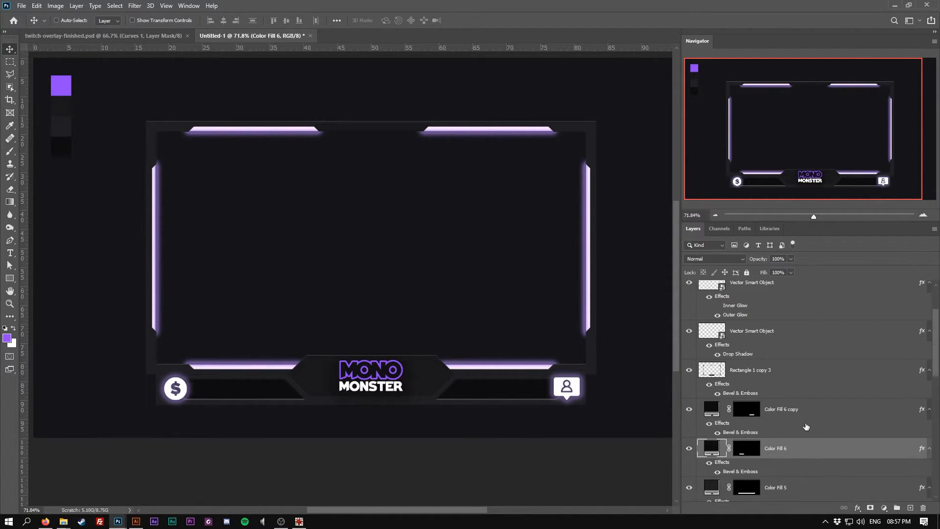
pyautogui.keyDown('shift'); pyautogui.click(803, 374); pyautogui.keyUp('shift')
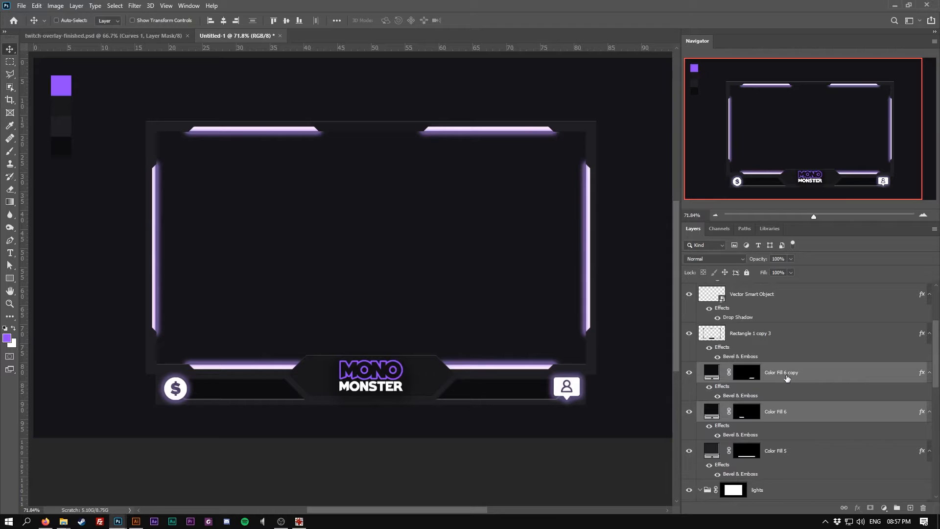
pyautogui.rightClick(788, 377)
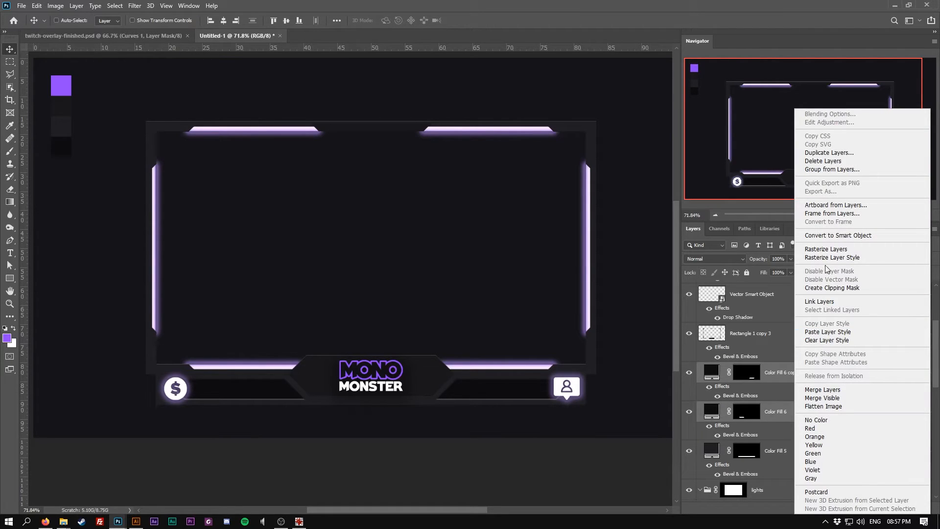
pyautogui.click(831, 250)
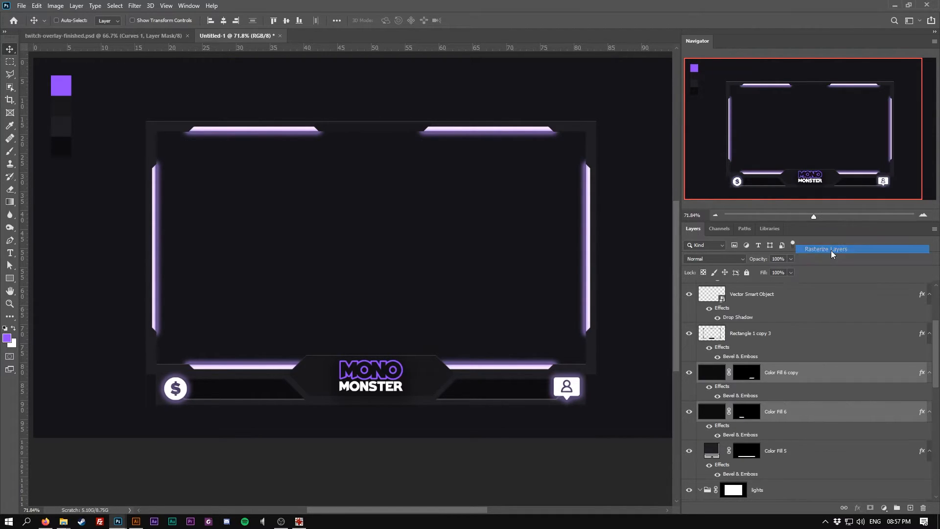
# Apply the layer masks on both Color Fill 6 copy and Color Fill 6
pyautogui.rightClick(754, 374)
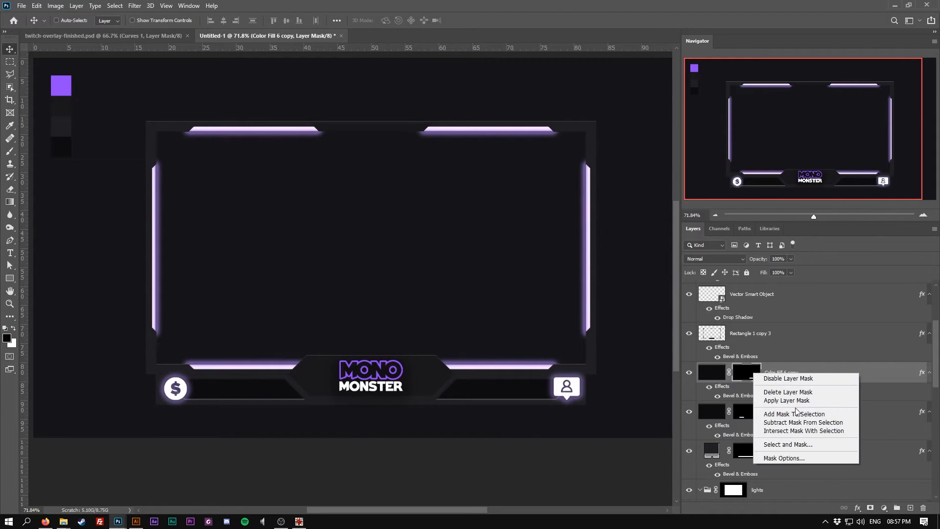
pyautogui.click(778, 397)
pyautogui.rightClick(752, 412)
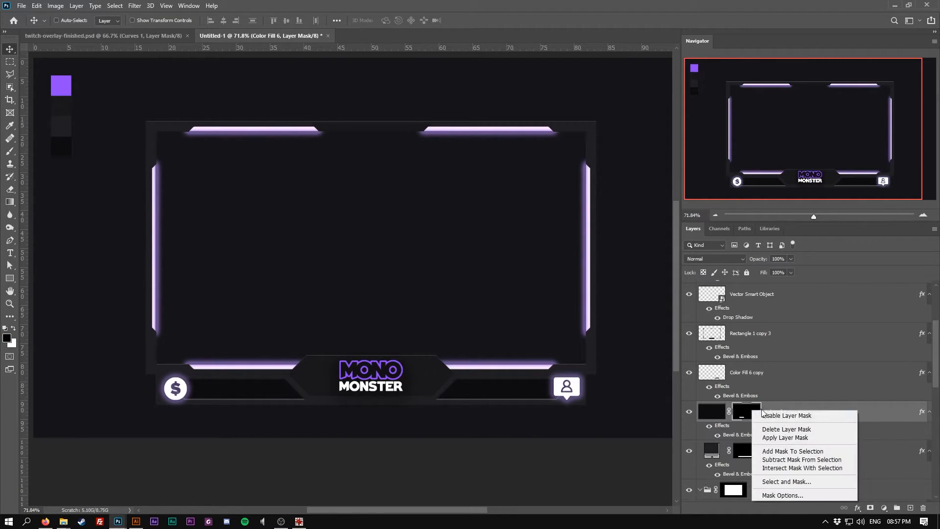
pyautogui.click(786, 439)
# Try to merge the Color Fill 6 and Color Fill 6 copy layers
pyautogui.click(767, 380)
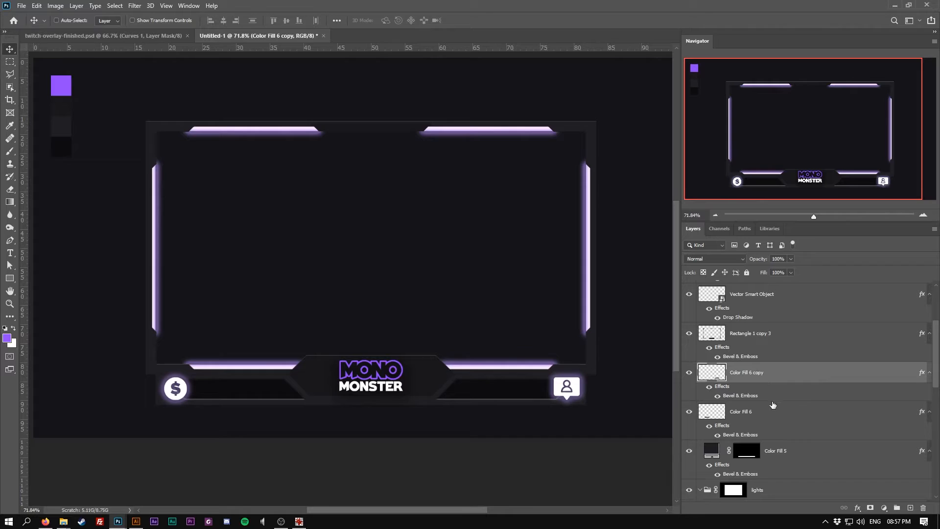
pyautogui.keyDown('ctrl'); pyautogui.click(773, 412); pyautogui.keyUp('ctrl')
pyautogui.click(74, 7)
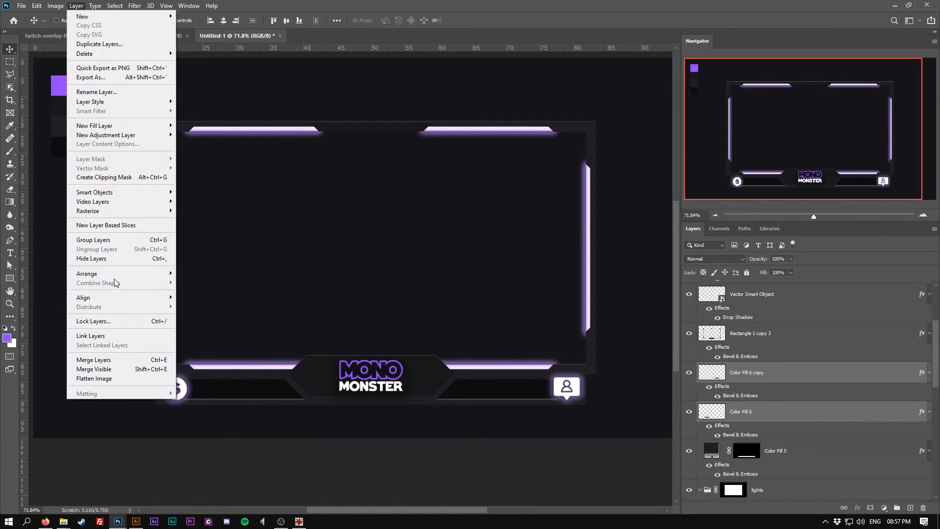
pyautogui.click(112, 359)
# Rasterize the layer styles of both Color Fill 6 and Color Fill 6 copy
pyautogui.click(790, 379)
pyautogui.click(789, 412)
pyautogui.keyDown('ctrl'); pyautogui.click(795, 380); pyautogui.keyUp('ctrl')
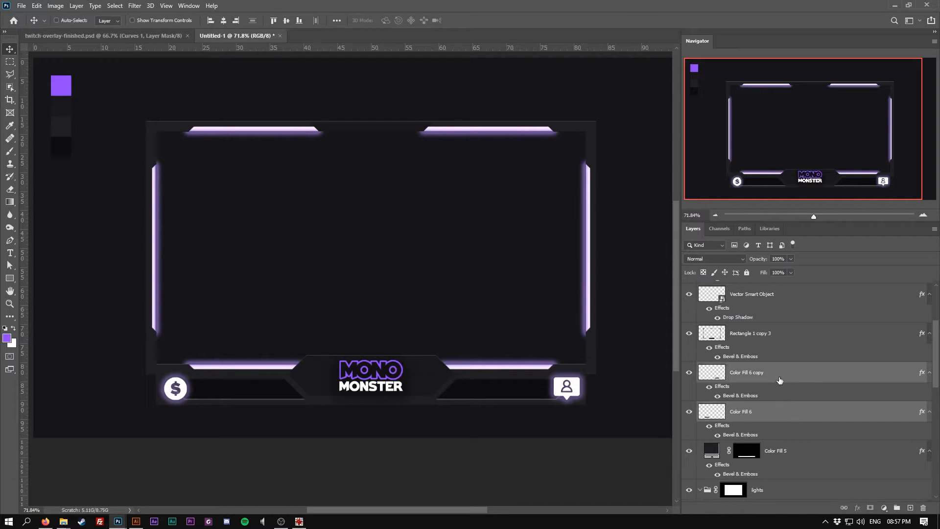
pyautogui.rightClick(780, 380)
pyautogui.click(764, 383)
pyautogui.click(778, 380)
pyautogui.rightClick(778, 379)
pyautogui.click(806, 324)
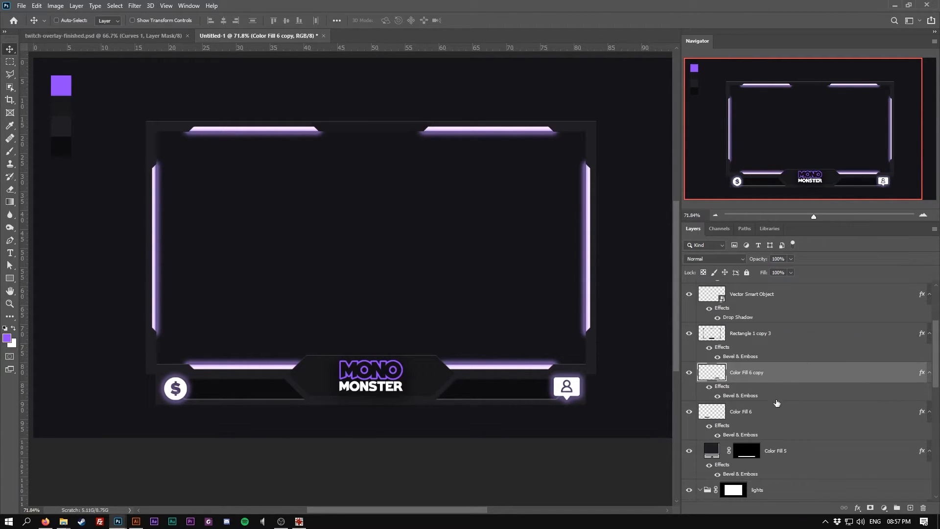
pyautogui.keyDown('ctrl'); pyautogui.click(774, 413); pyautogui.keyUp('ctrl')
pyautogui.rightClick(786, 411)
pyautogui.click(822, 234)
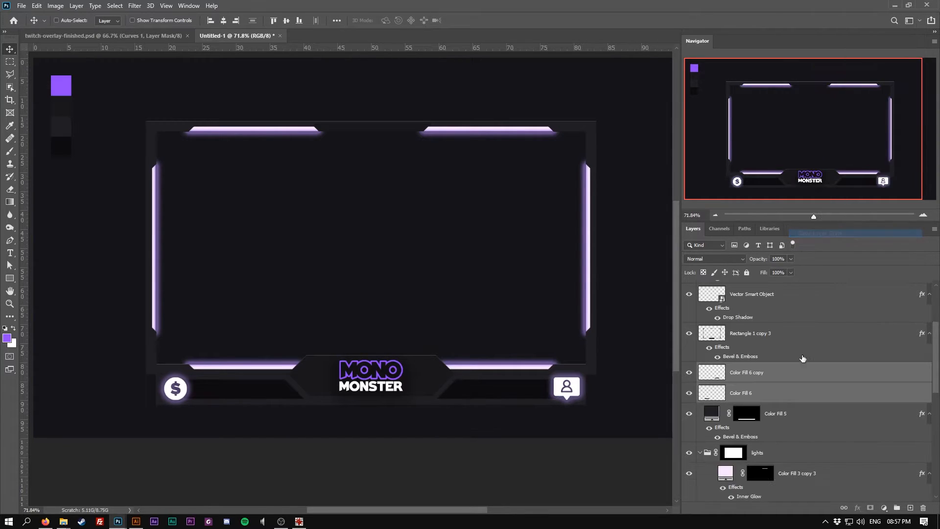
# Merge the Color Fill 6 and Color Fill 6 copy layers and paste the copied layer style onto the merged layer
pyautogui.click(75, 6)
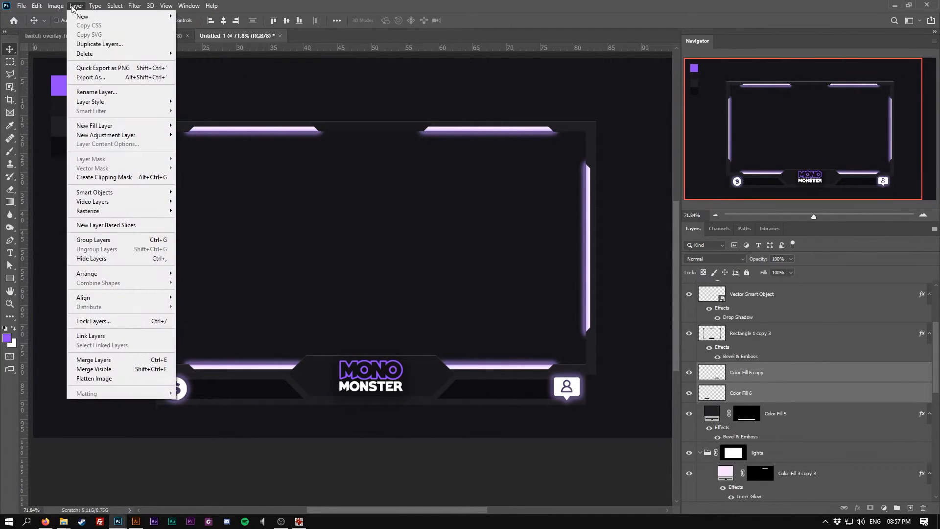
pyautogui.click(97, 359)
pyautogui.rightClick(782, 380)
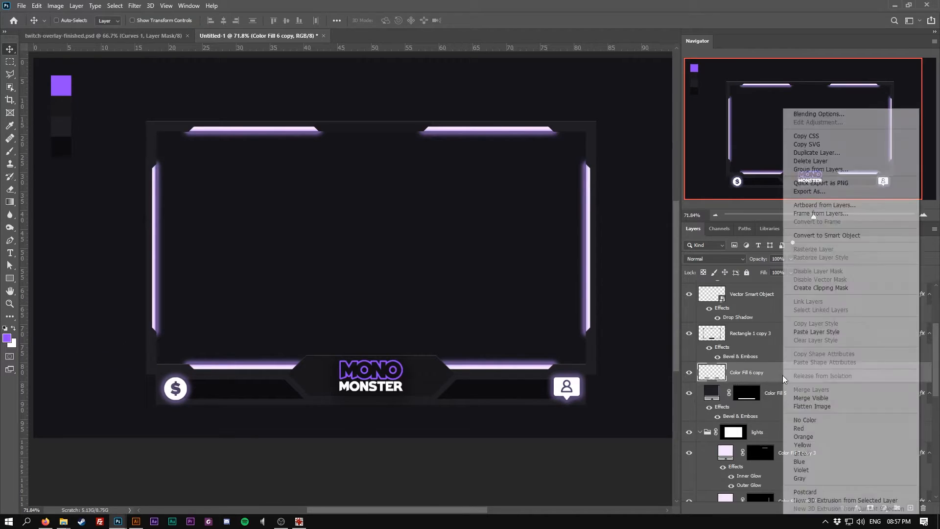
pyautogui.click(816, 331)
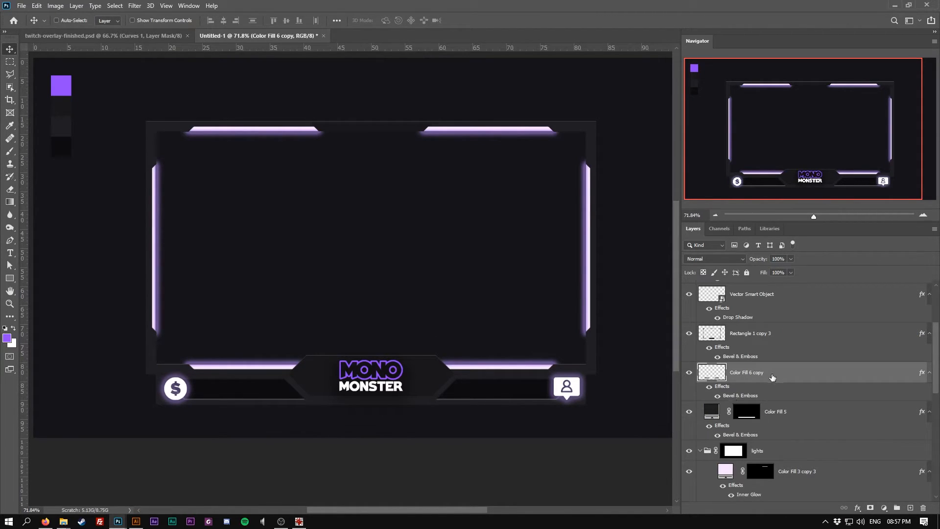
# Load the bottom tabs' selection and create a new layer with a mask limited to those tabs
pyautogui.keyDown('ctrl'); pyautogui.click(713, 376); pyautogui.keyUp('ctrl')
pyautogui.click(910, 508)
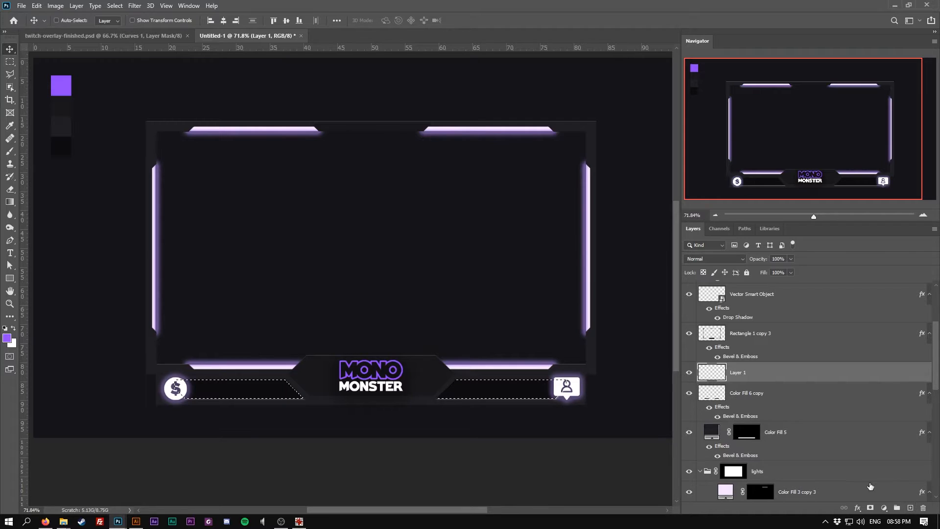
pyautogui.click(870, 508)
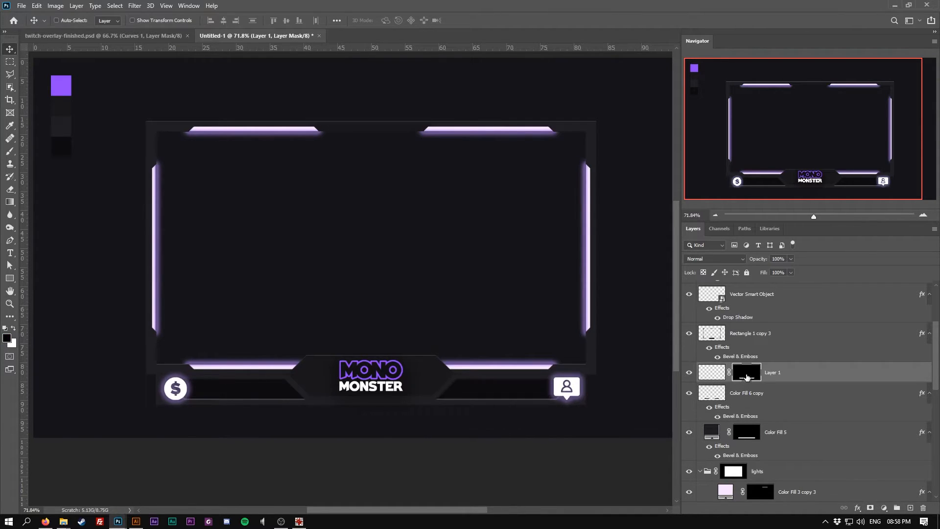
pyautogui.click(717, 375)
# Pick the Brush, sample the purple swatch as foreground colour, and paint soft purple glow onto the tabs beside the logo
pyautogui.press('b')
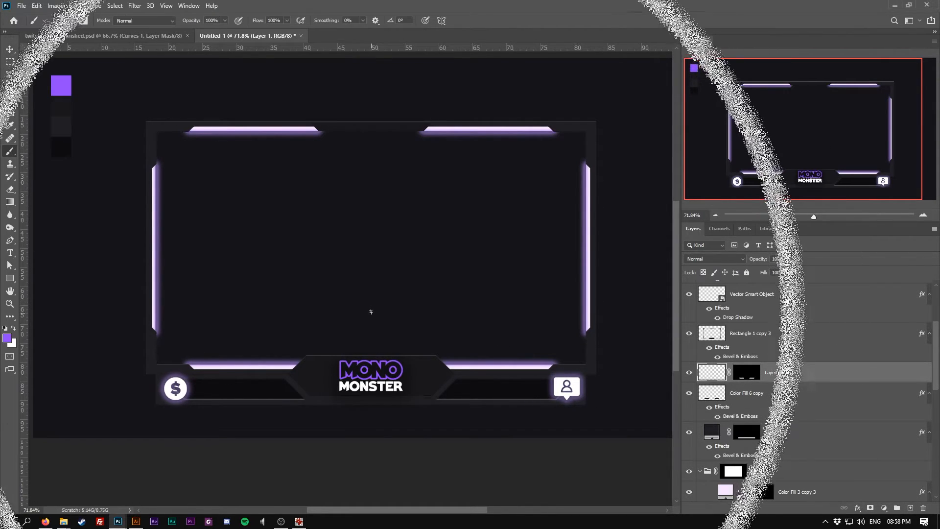
pyautogui.press('[')
pyautogui.press('[')
pyautogui.press('[')
pyautogui.press('[')
pyautogui.press('[')
pyautogui.press('[')
pyautogui.press('[')
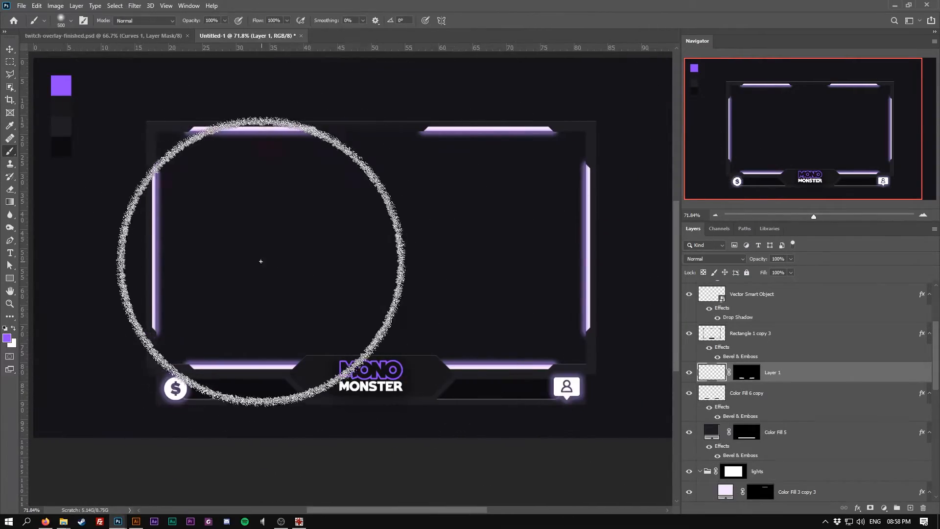
pyautogui.press(']')
pyautogui.click(8, 338)
pyautogui.moveTo(579, 359)
pyautogui.mouseDown()
pyautogui.moveTo(558, 343)
pyautogui.moveTo(567, 342)
pyautogui.mouseUp()
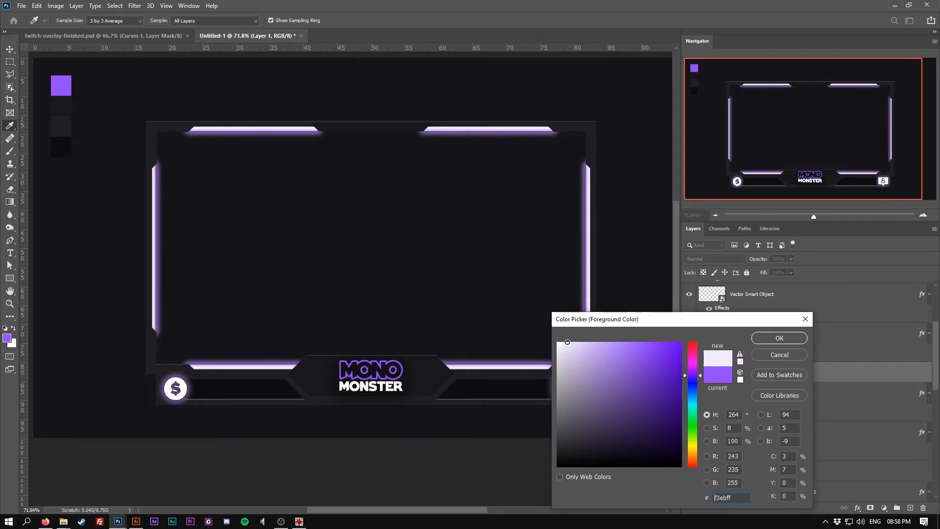
pyautogui.click(778, 339)
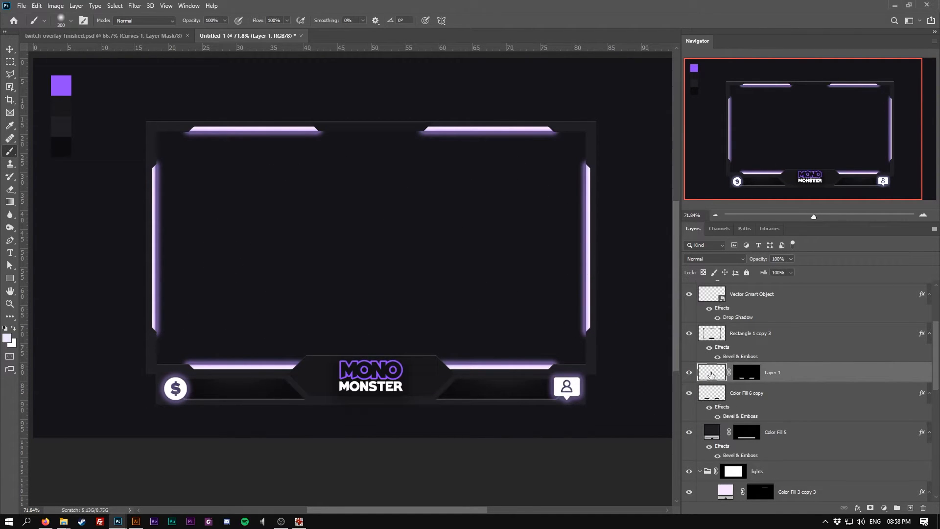
pyautogui.click(7, 337)
pyautogui.click(61, 85)
pyautogui.click(779, 338)
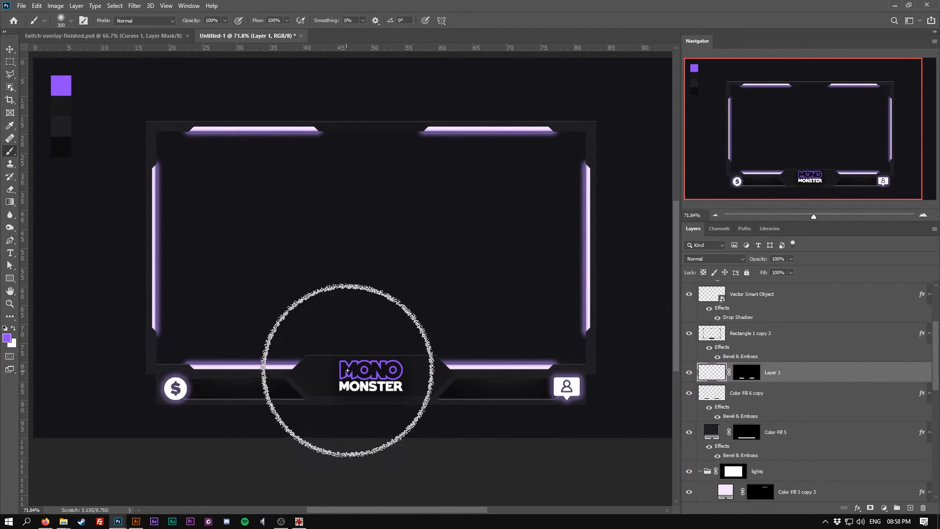
pyautogui.click(340, 371)
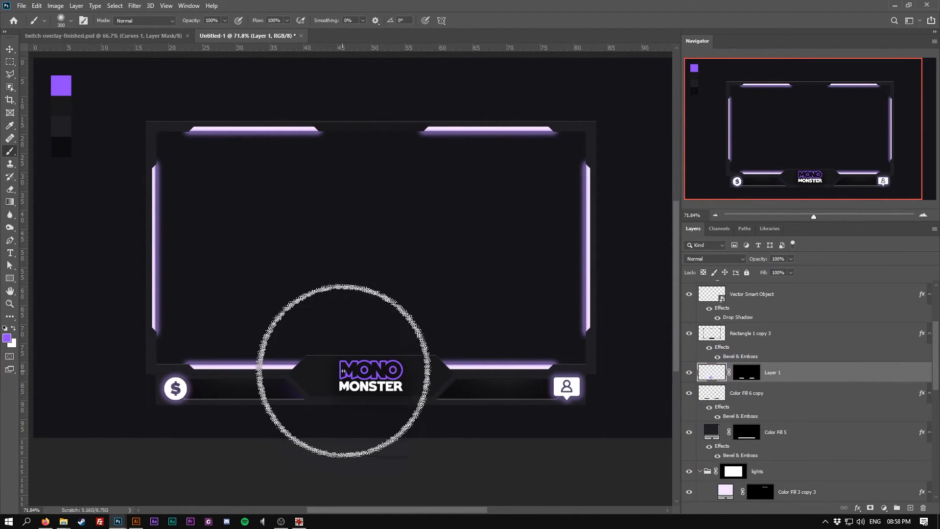
pyautogui.click(401, 372)
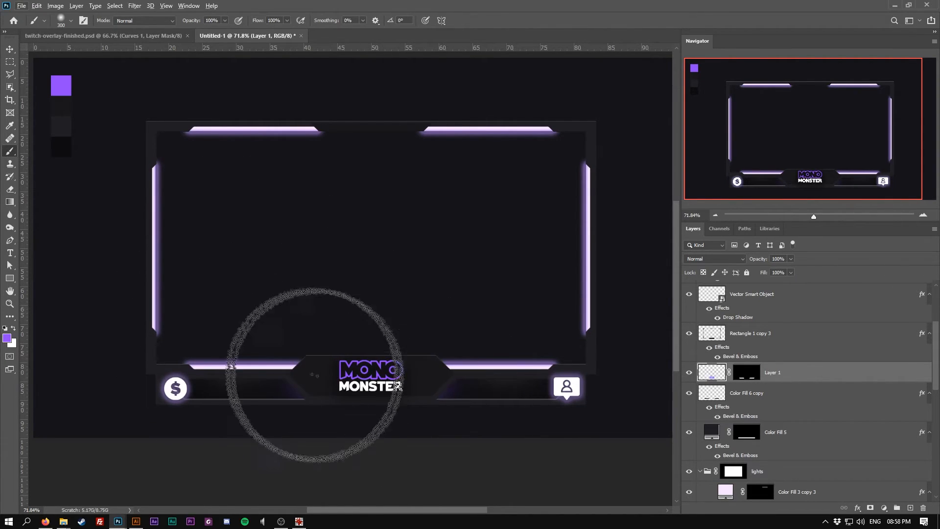
# Create a new layer above Rectangle 1 copy 3 with a mask from the frame's outline selection
pyautogui.scroll(1, 256, 389)
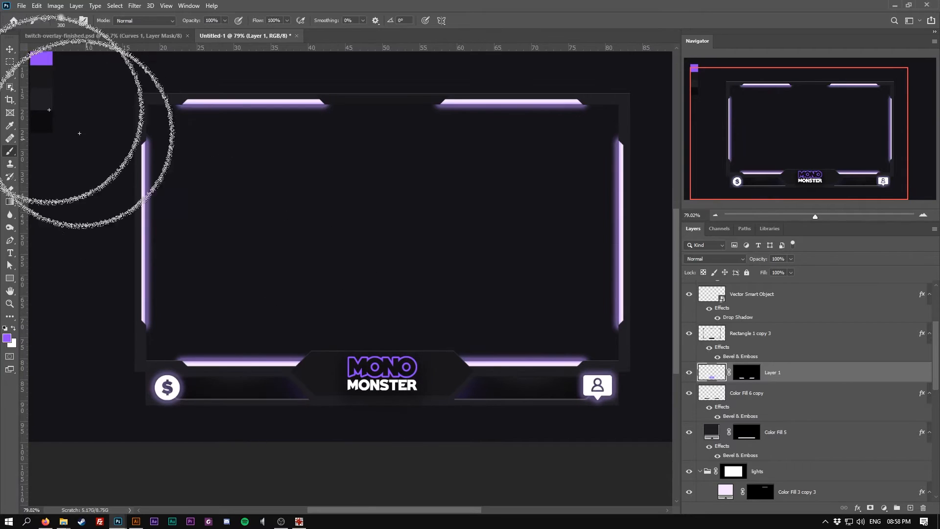
pyautogui.click(10, 49)
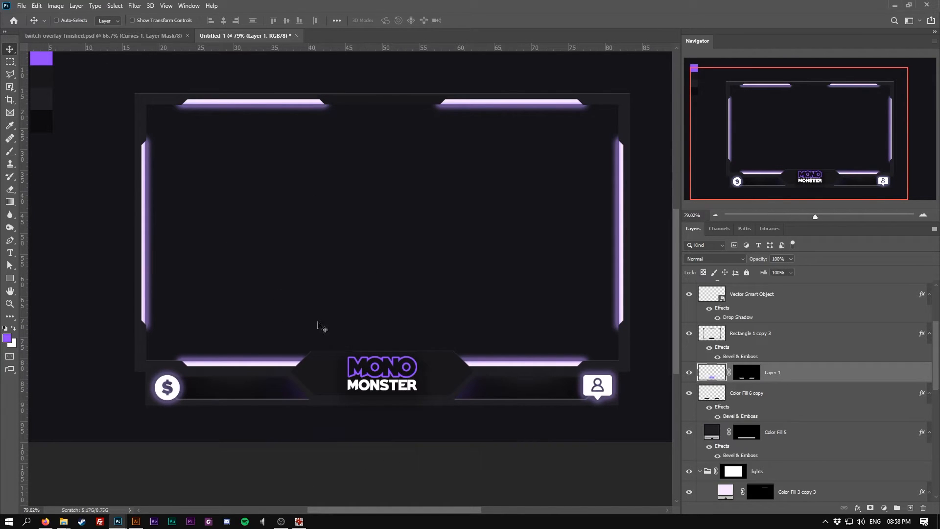
pyautogui.keyDown('ctrl'); pyautogui.click(314, 366); pyautogui.keyUp('ctrl')
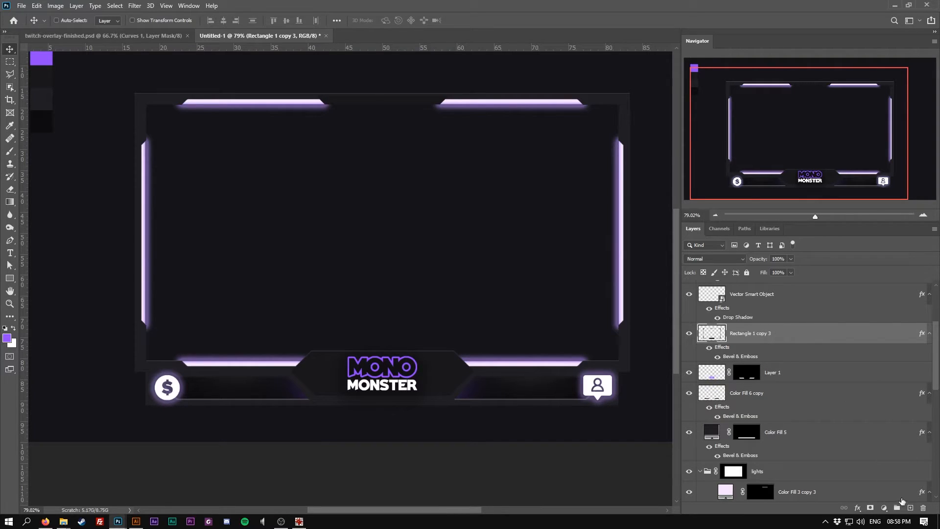
pyautogui.click(909, 507)
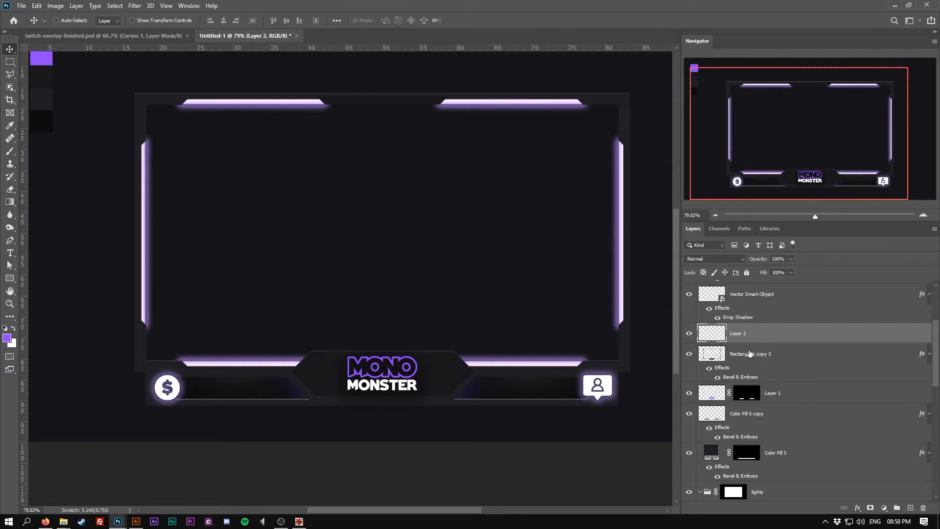
pyautogui.keyDown('ctrl'); pyautogui.click(716, 354); pyautogui.keyUp('ctrl')
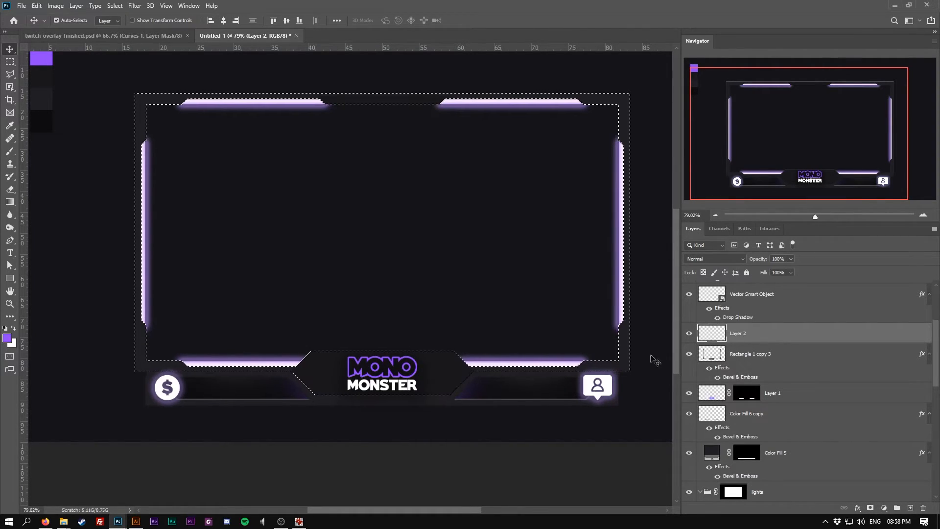
pyautogui.click(869, 507)
pyautogui.click(709, 337)
# Pick the Brush, adjust its size, and set the foreground colour to ffffff
pyautogui.press('b')
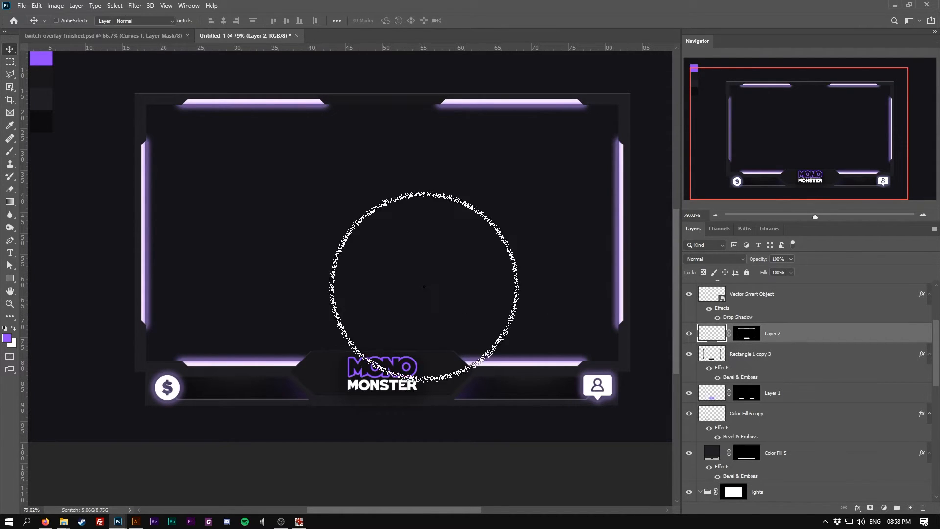
pyautogui.press(']')
pyautogui.press(']')
pyautogui.press('[')
pyautogui.click(7, 338)
pyautogui.write('ffffff')
pyautogui.click(768, 338)
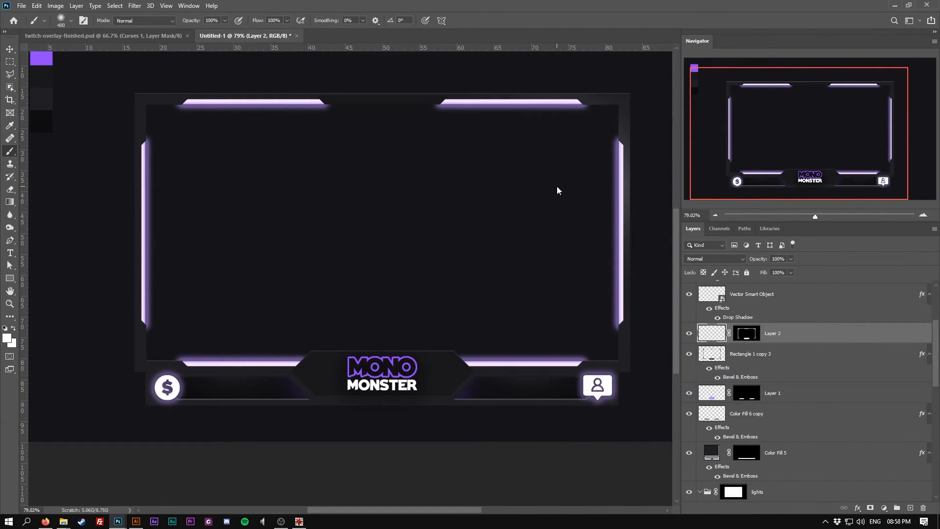
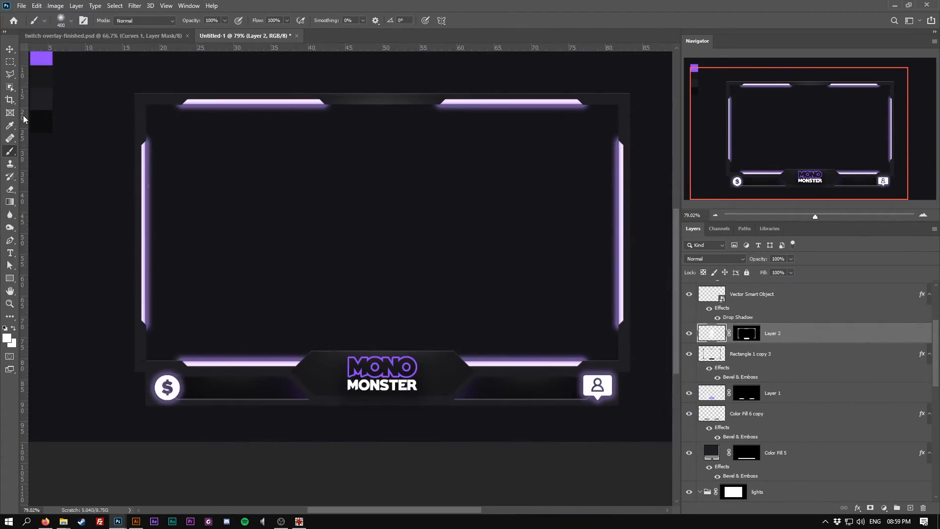
# Nudge the profile icon slightly into position on the bottom-right tab
pyautogui.click(10, 49)
pyautogui.keyDown('ctrl'); pyautogui.click(606, 383); pyautogui.keyUp('ctrl')
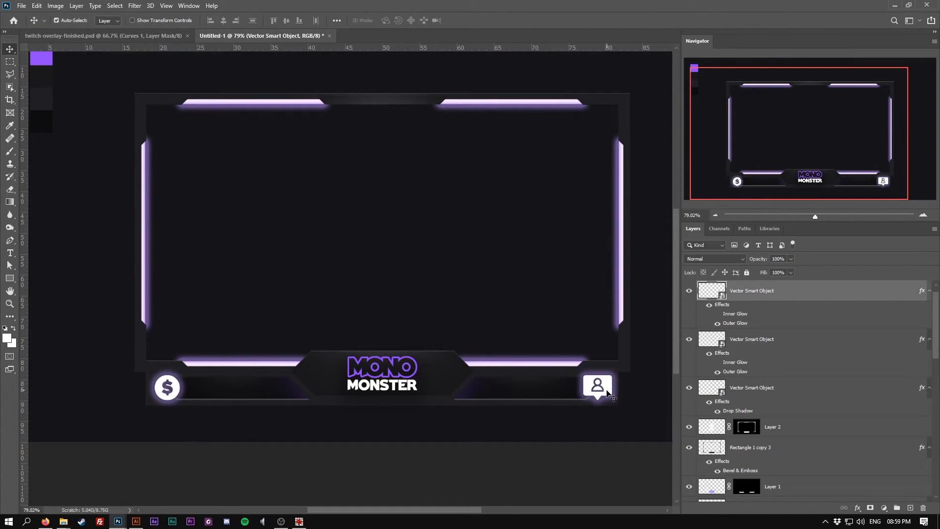
pyautogui.hotkey('ctrl', 't')
pyautogui.moveTo(612, 375); pyautogui.dragTo(608, 378)
pyautogui.press('Return')
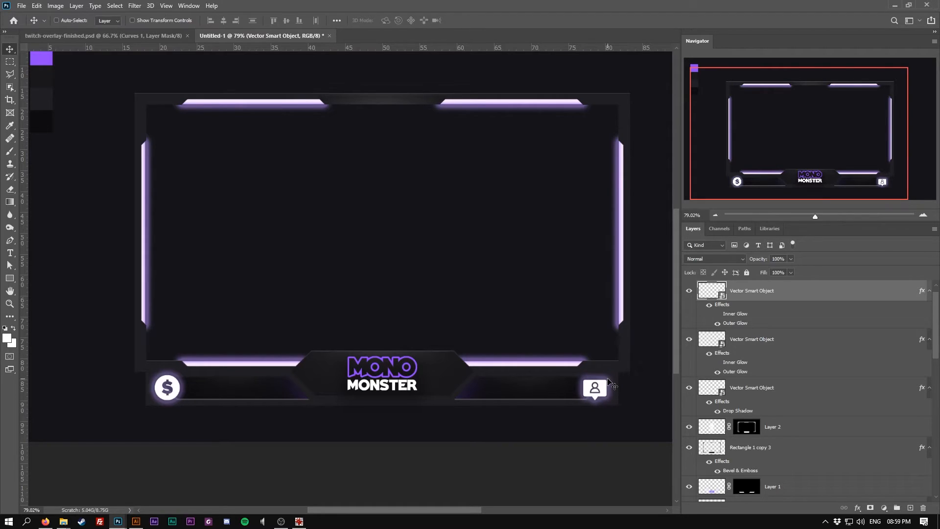
pyautogui.press('Up')
pyautogui.press('Up')
pyautogui.press('Right')
# Nudge the dollar icon slightly into position on the bottom-left tab
pyautogui.keyDown('ctrl'); pyautogui.click(175, 391); pyautogui.keyUp('ctrl')
pyautogui.moveTo(172, 388); pyautogui.dragTo(170, 389)
pyautogui.press('Left')
pyautogui.press('Left')
pyautogui.press('Left')
pyautogui.press('Up')
pyautogui.press('Up')
pyautogui.press('Right')
pyautogui.press('Down')
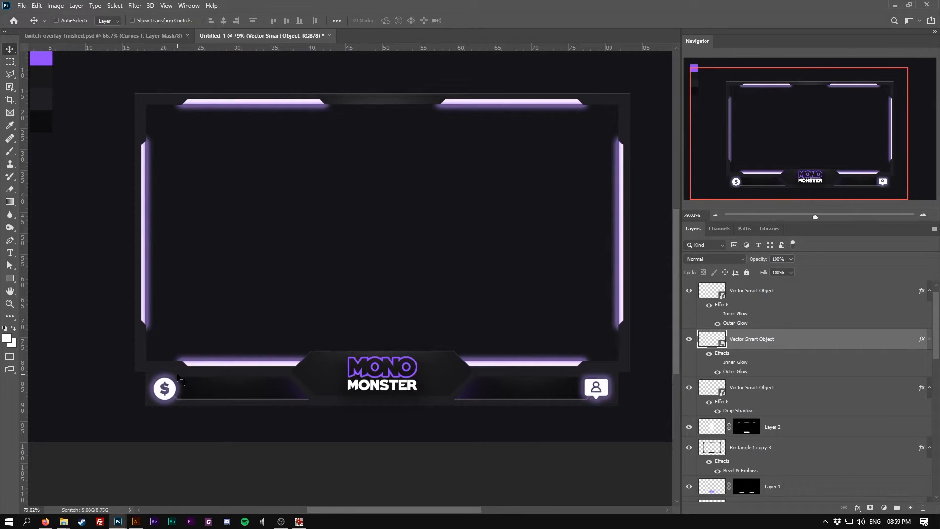
# Rasterize the Color Fill 5 bottom bar layer and apply its layer mask
pyautogui.keyDown('ctrl'); pyautogui.click(319, 406); pyautogui.keyUp('ctrl')
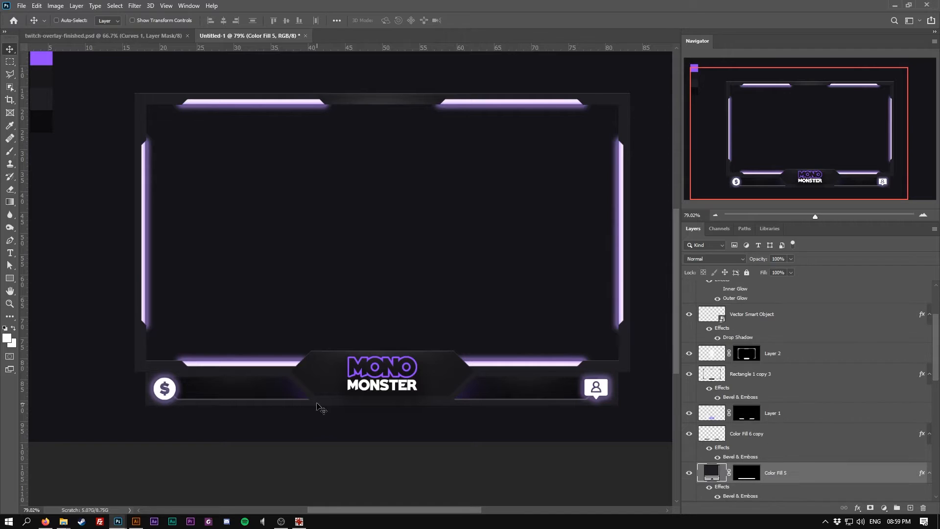
pyautogui.rightClick(777, 473)
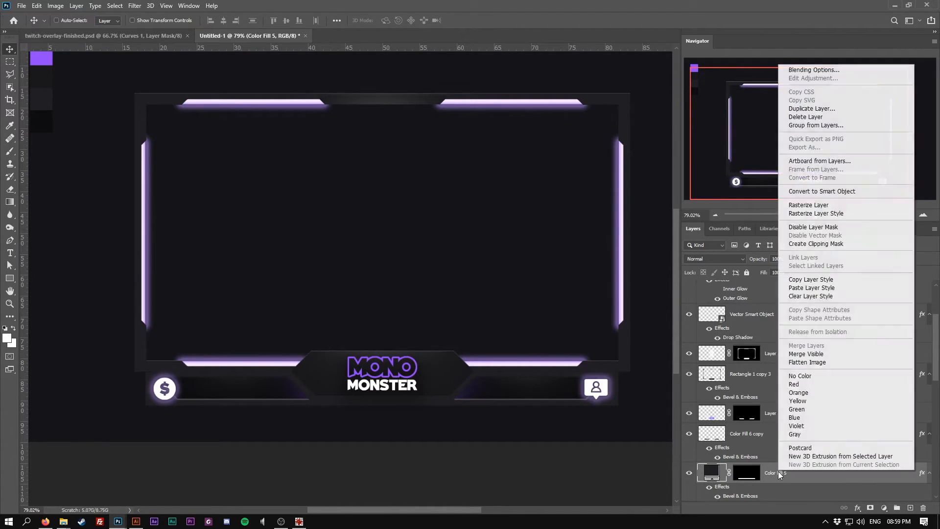
pyautogui.click(816, 205)
pyautogui.rightClick(747, 471)
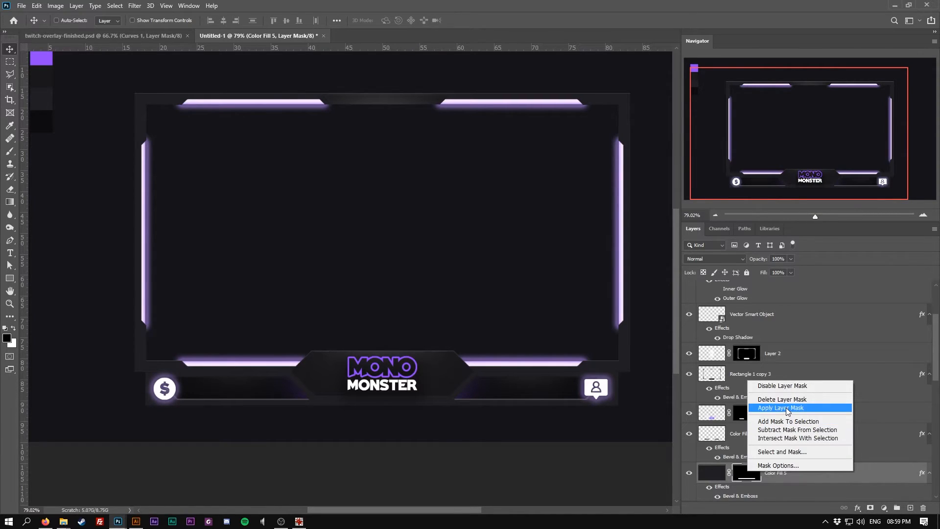
pyautogui.click(788, 409)
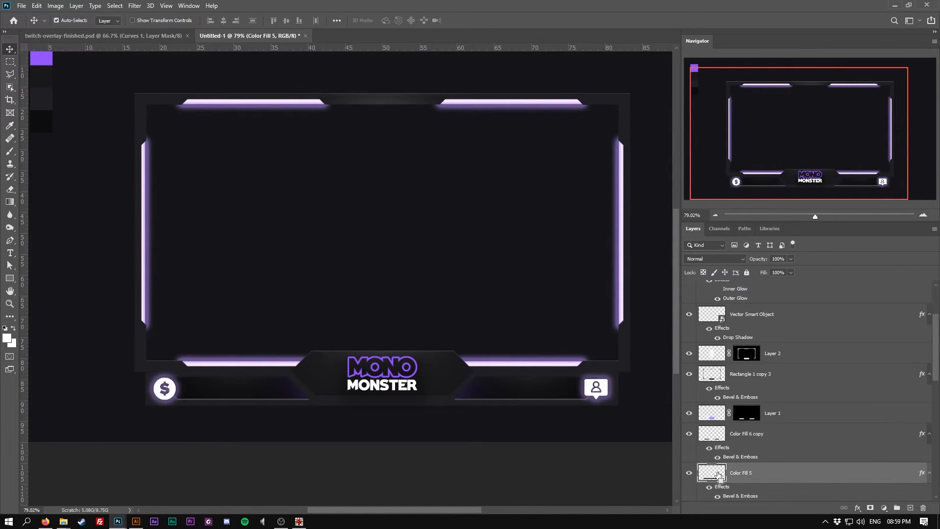
# Load the bottom bar's selection and create a new masked layer above Color Fill 5
pyautogui.keyDown('ctrl'); pyautogui.click(718, 474); pyautogui.keyUp('ctrl')
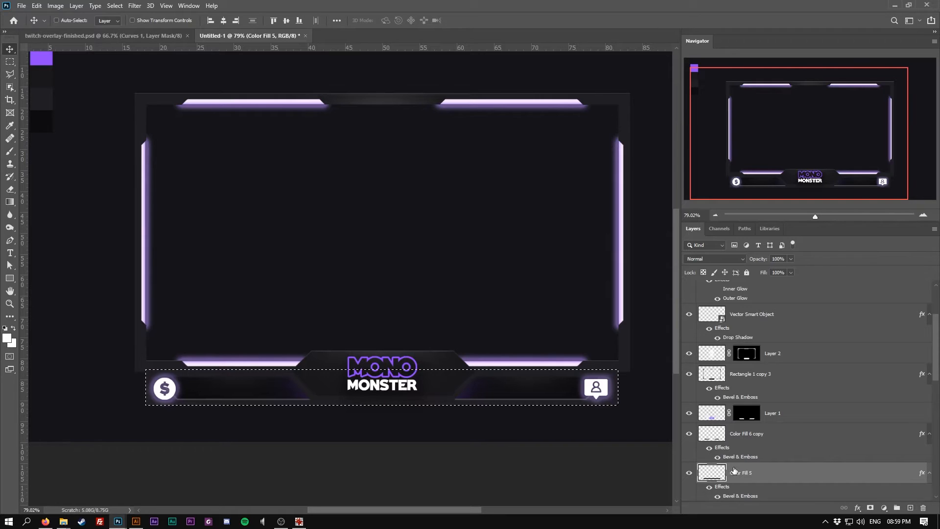
pyautogui.click(910, 508)
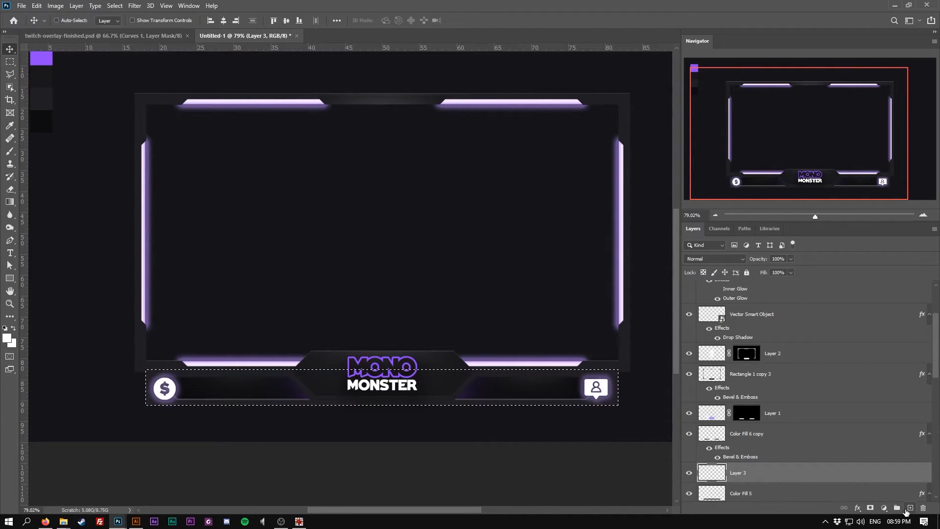
pyautogui.scroll(-1, 845, 465)
pyautogui.click(870, 507)
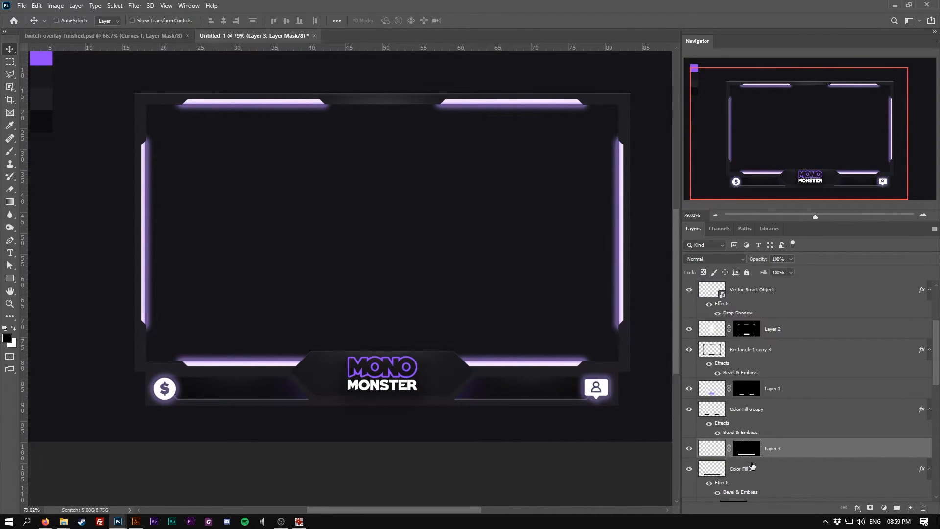
pyautogui.click(712, 451)
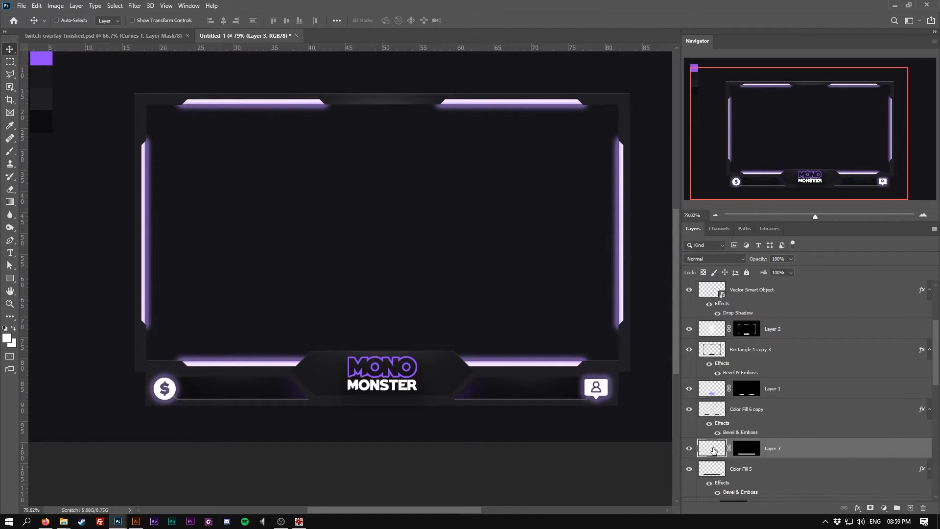
# Pick the Brush with black as foreground, resize it, and paint soft dark shading onto the bottom bar
pyautogui.press('b')
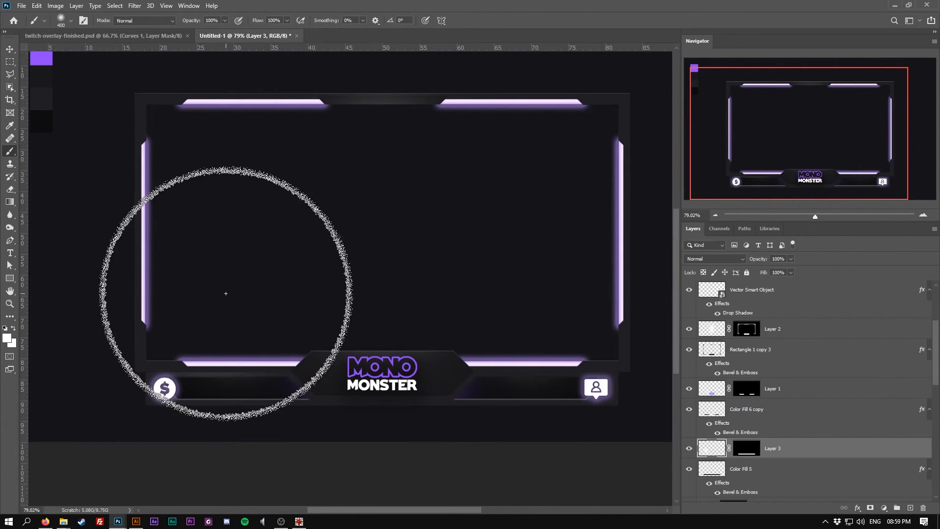
pyautogui.click(7, 338)
pyautogui.moveTo(611, 421); pyautogui.dragTo(541, 462)
pyautogui.click(238, 290)
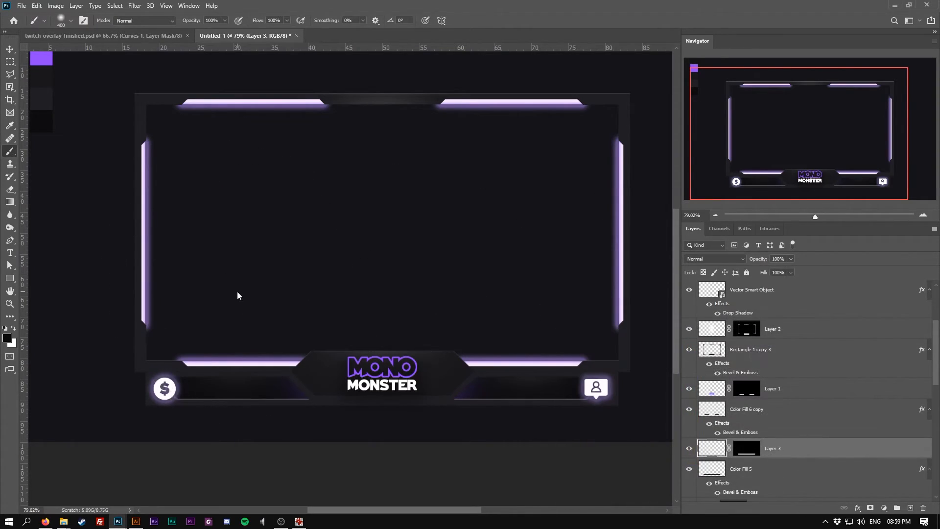
pyautogui.click(217, 303)
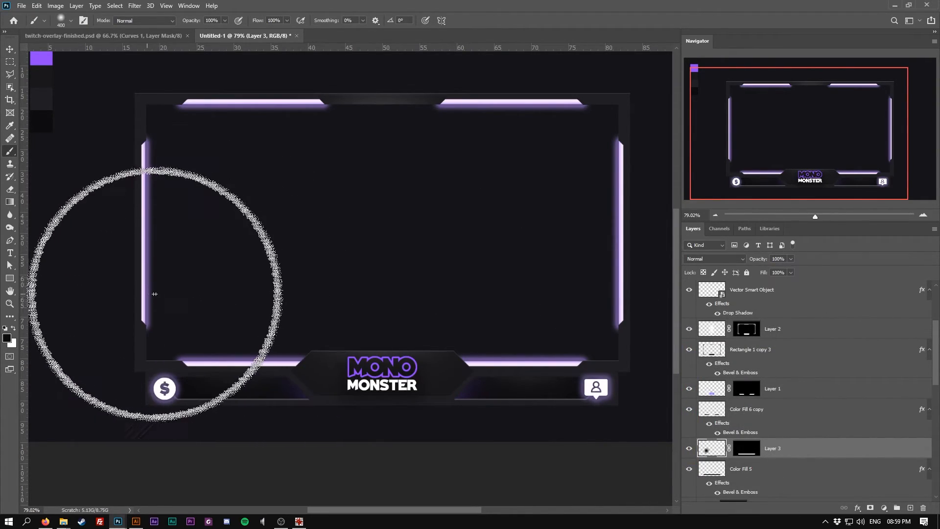
pyautogui.keyDown('shift'); pyautogui.click(575, 311); pyautogui.keyUp('shift')
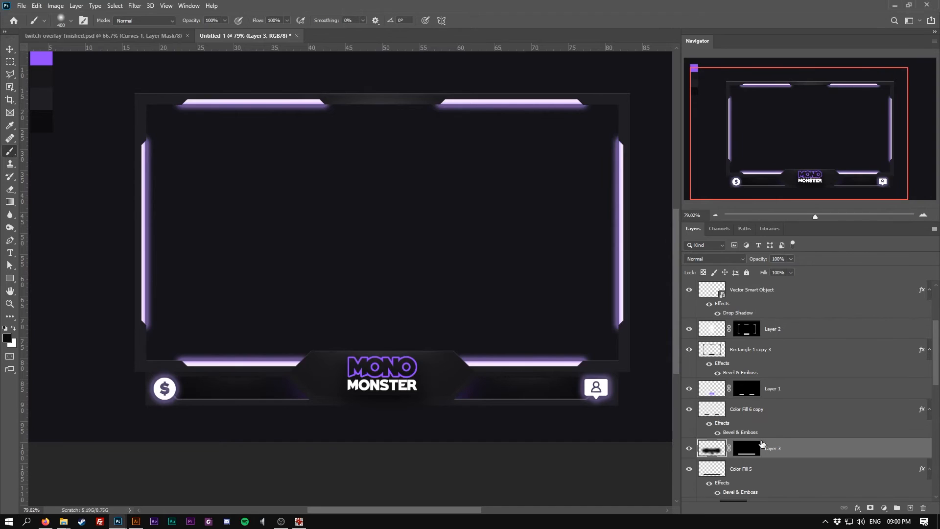
# Clip Layer 3, Layer 1 and Layer 2 to the layers directly beneath them
pyautogui.scroll(-1, 779, 440)
pyautogui.keyDown('alt'); pyautogui.click(780, 419); pyautogui.keyUp('alt')
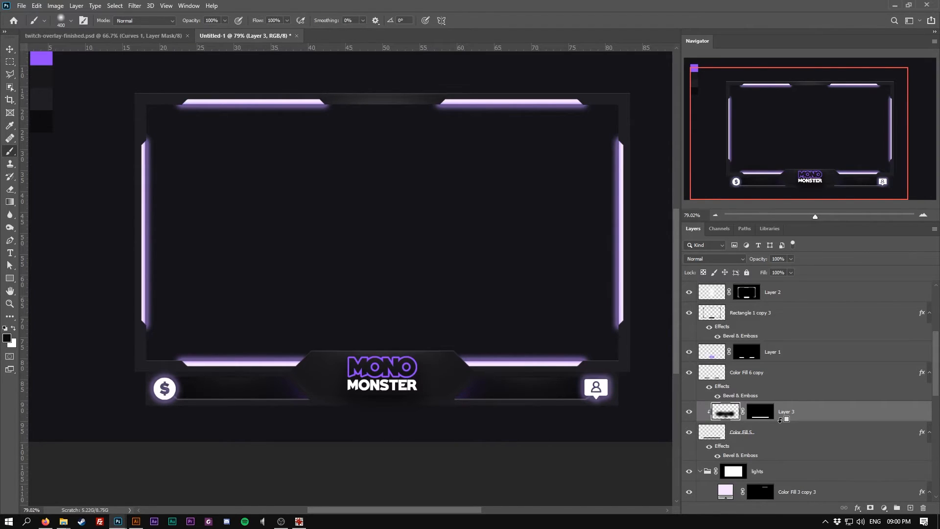
pyautogui.scroll(1, 787, 426)
pyautogui.click(785, 372)
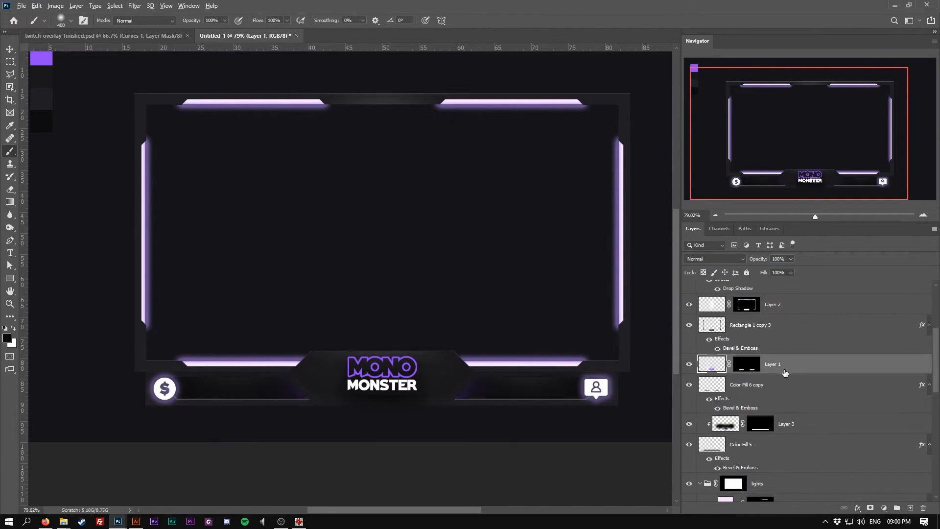
pyautogui.keyDown('alt'); pyautogui.click(784, 370); pyautogui.keyUp('alt')
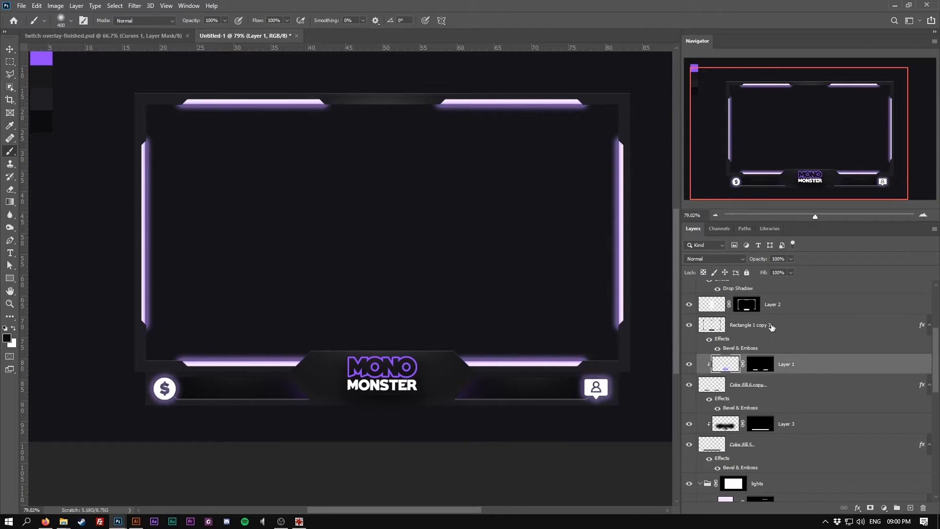
pyautogui.click(778, 307)
pyautogui.hotkey('ctrl', '+')
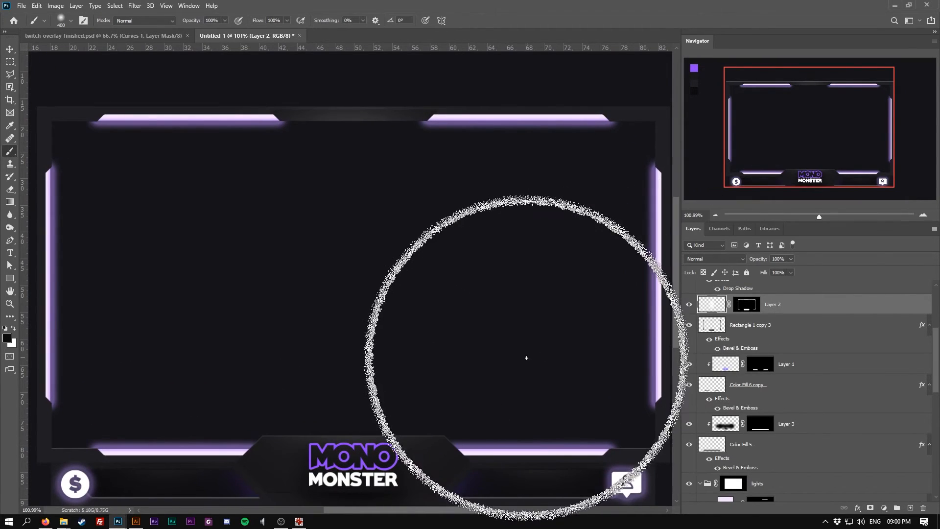
pyautogui.scroll(-4, 490, 352)
pyautogui.keyDown('alt'); pyautogui.click(772, 309); pyautogui.keyUp('alt')
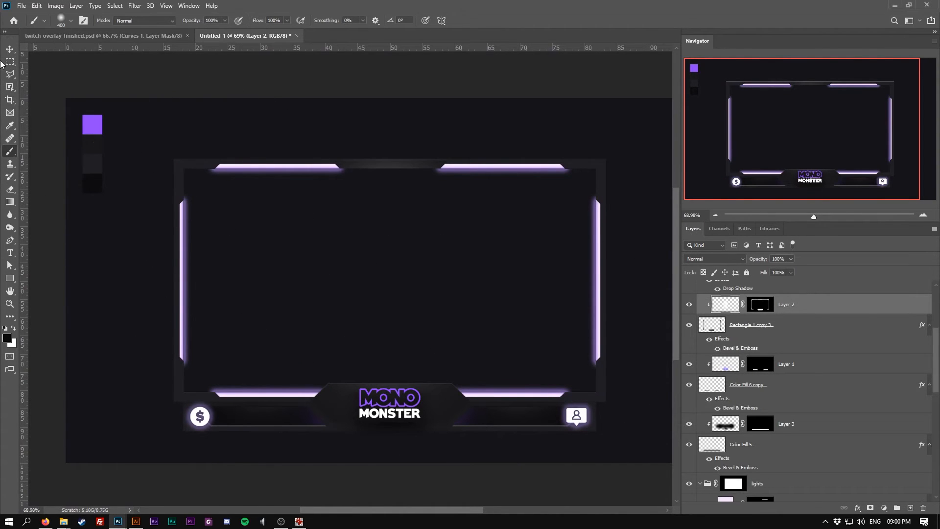
# Select the frame rectangle layer and cut a diagonal chamfer off its bottom-right outer corner with the Polygonal Lasso
pyautogui.click(10, 49)
pyautogui.scroll(2, 367, 431)
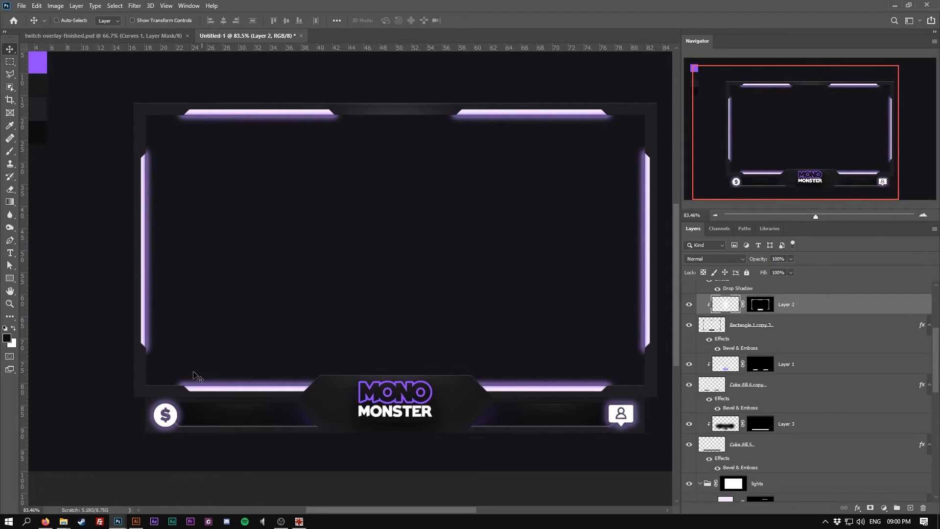
pyautogui.scroll(2, 129, 460)
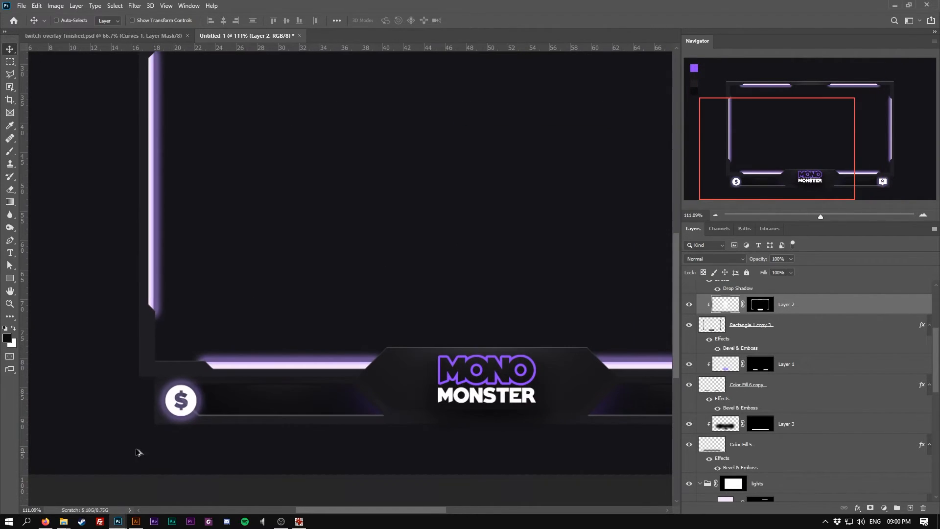
pyautogui.click(811, 331)
pyautogui.scroll(1, 200, 401)
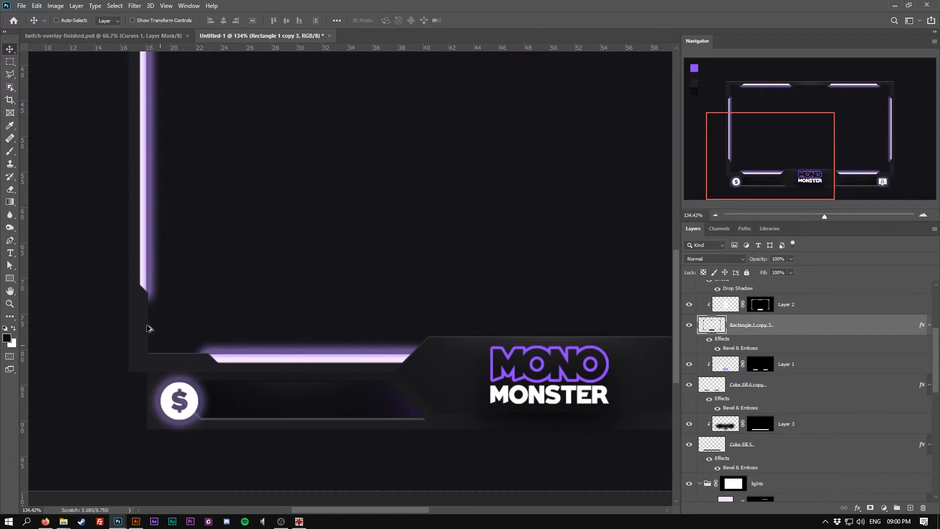
pyautogui.click(9, 74)
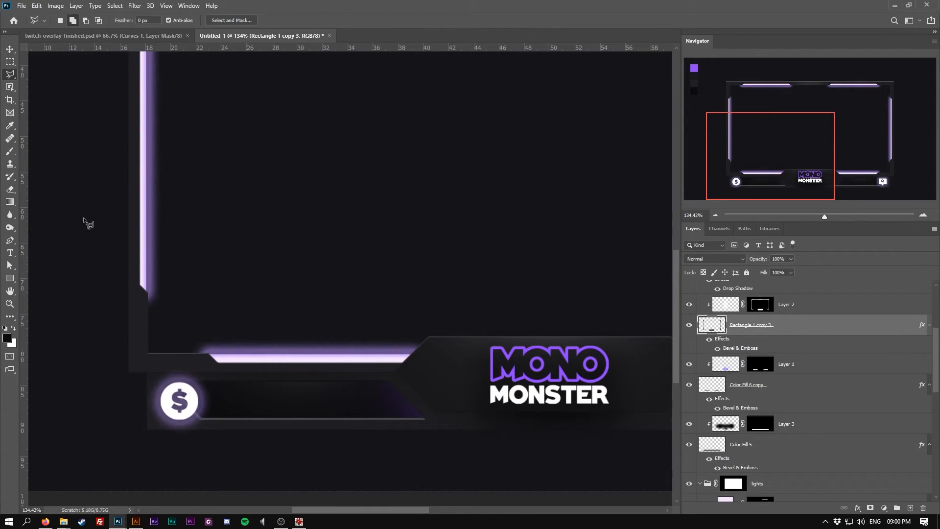
pyautogui.click(125, 356)
pyautogui.click(121, 373)
pyautogui.click(126, 356)
pyautogui.hscroll(10, 326, 319)
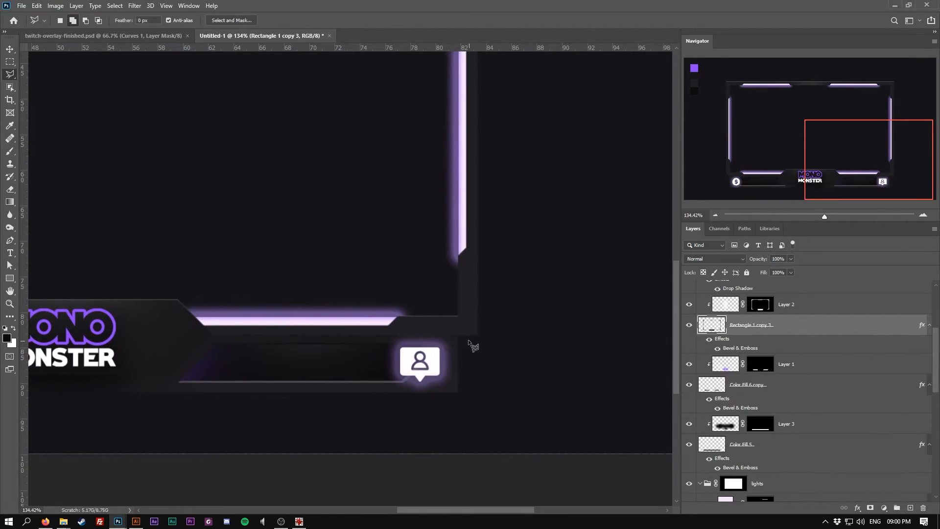
pyautogui.click(461, 338)
pyautogui.click(482, 318)
pyautogui.click(482, 343)
pyautogui.click(462, 337)
pyautogui.press('Delete')
pyautogui.hotkey('ctrl', 'd')
pyautogui.click(433, 399)
pyautogui.keyDown('shift'); pyautogui.click(475, 366); pyautogui.keyUp('shift')
pyautogui.keyDown('shift'); pyautogui.click(473, 403); pyautogui.keyUp('shift')
pyautogui.click(434, 400)
pyautogui.hotkey('ctrl', 'd')
# Select the Color Fill 5 bar layer and cut a diagonal chamfer off its bottom-right corner
pyautogui.press('v')
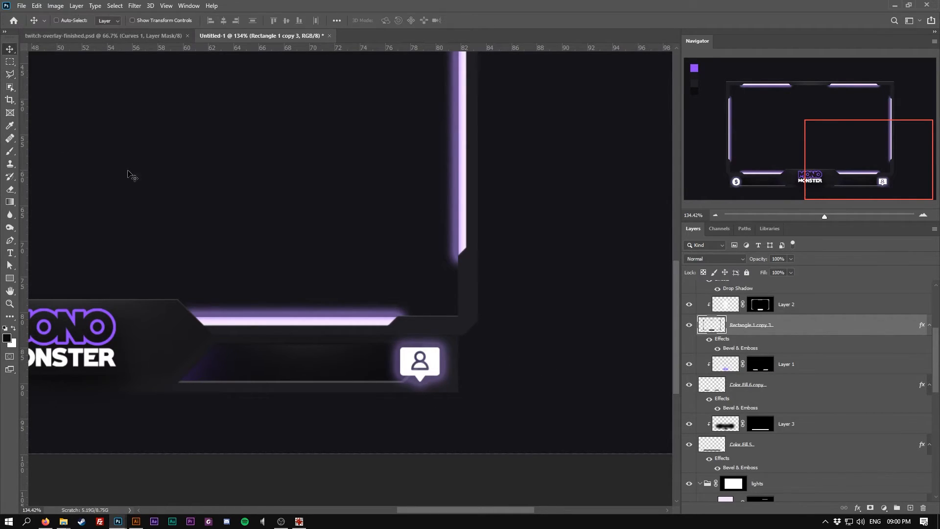
pyautogui.keyDown('ctrl'); pyautogui.click(257, 389); pyautogui.keyUp('ctrl')
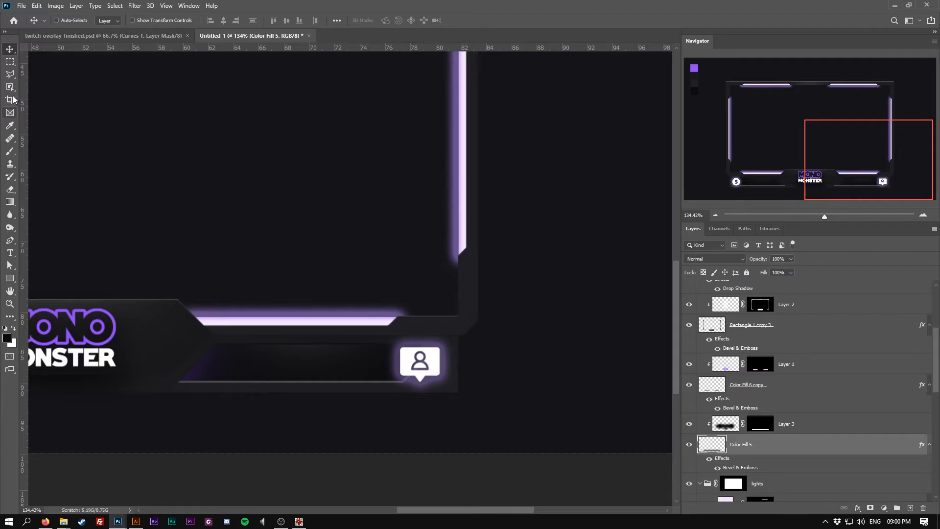
pyautogui.click(10, 74)
pyautogui.click(435, 399)
pyautogui.click(467, 367)
pyautogui.click(468, 400)
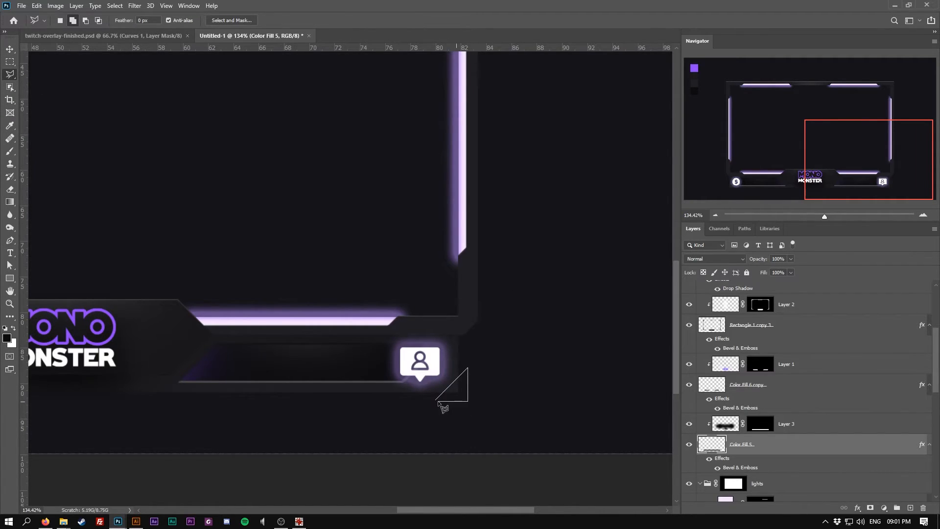
pyautogui.click(436, 400)
pyautogui.press('Delete')
pyautogui.hotkey('ctrl', 'd')
# Cut a matching diagonal chamfer off the bottom bar's bottom-left corner
pyautogui.moveTo(34, 340)
pyautogui.mouseDown()
pyautogui.moveTo(381, 316)
pyautogui.moveTo(296, 319)
pyautogui.mouseUp()
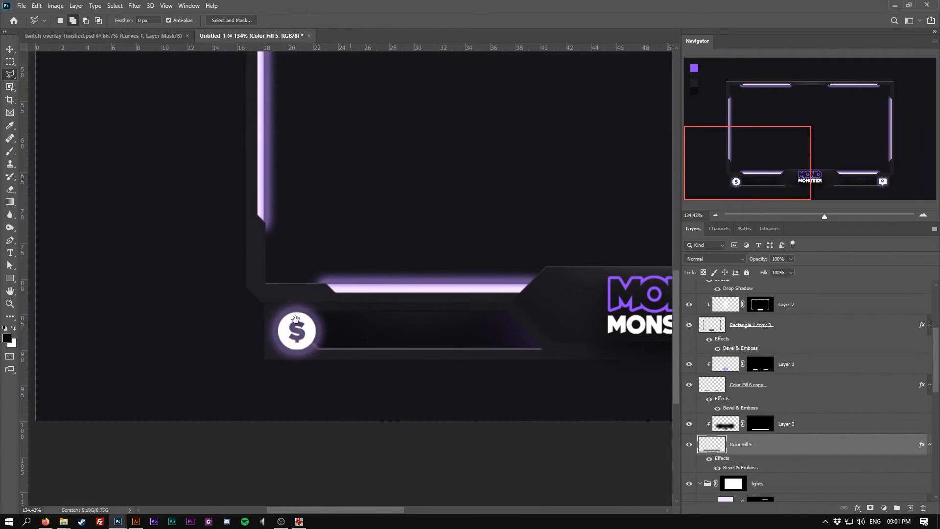
pyautogui.click(262, 341)
pyautogui.click(284, 362)
pyautogui.click(254, 362)
pyautogui.click(254, 341)
pyautogui.press('Delete')
pyautogui.hotkey('ctrl', 'd')
# Select the frame rectangle layer and cut a diagonal chamfer off its top-left outer corner
pyautogui.scroll(-10, 274, 274)
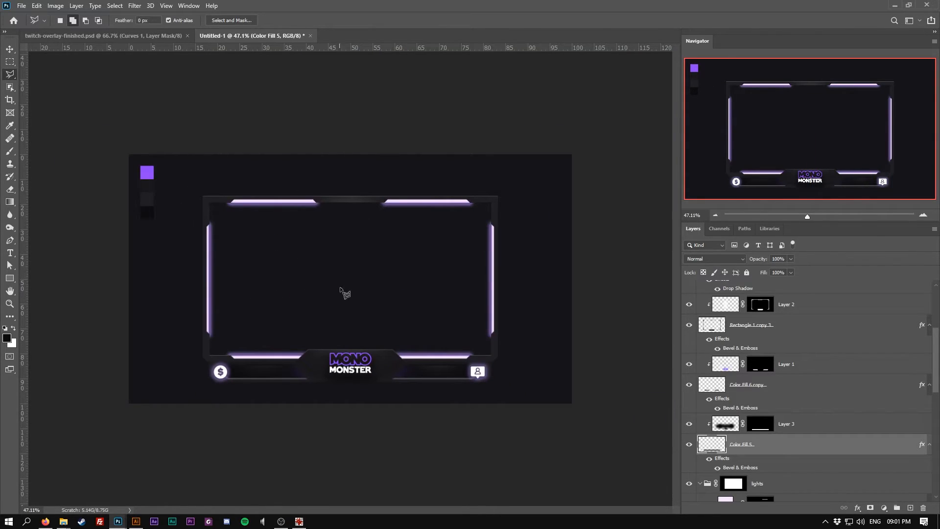
pyautogui.scroll(4, 342, 277)
pyautogui.scroll(3, 143, 173)
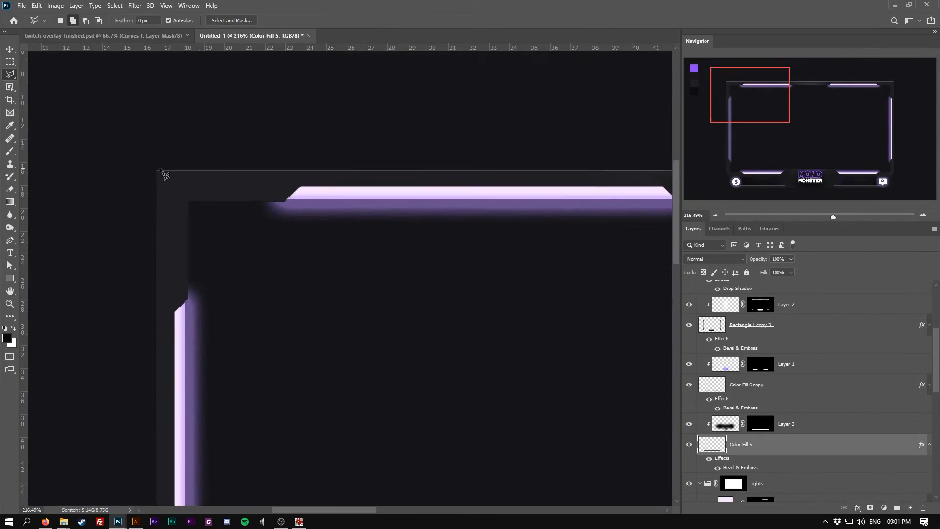
pyautogui.click(10, 48)
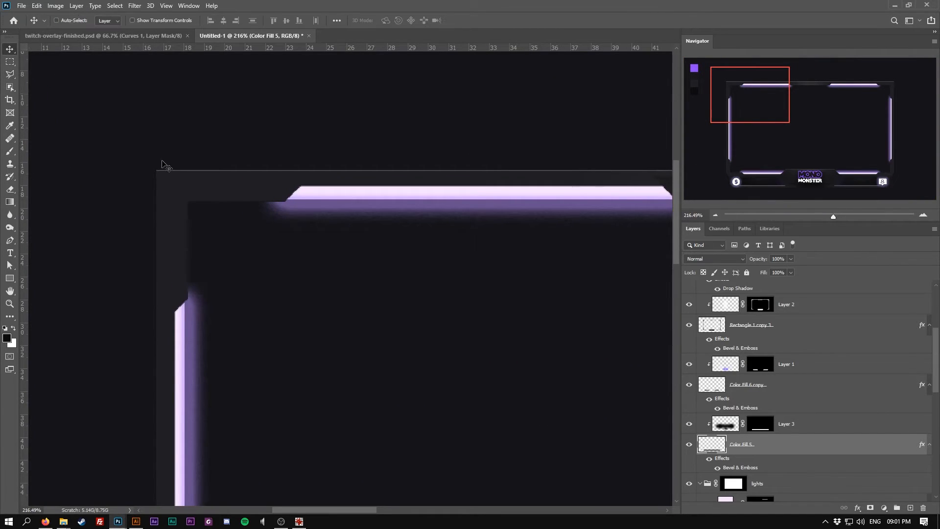
pyautogui.keyDown('ctrl'); pyautogui.click(175, 186); pyautogui.keyUp('ctrl')
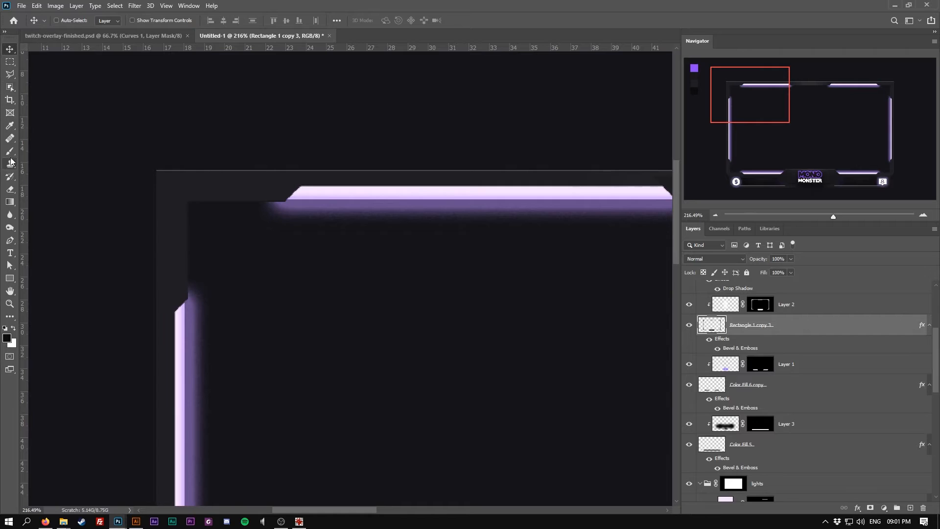
pyautogui.click(9, 74)
pyautogui.click(149, 219)
pyautogui.press('Escape')
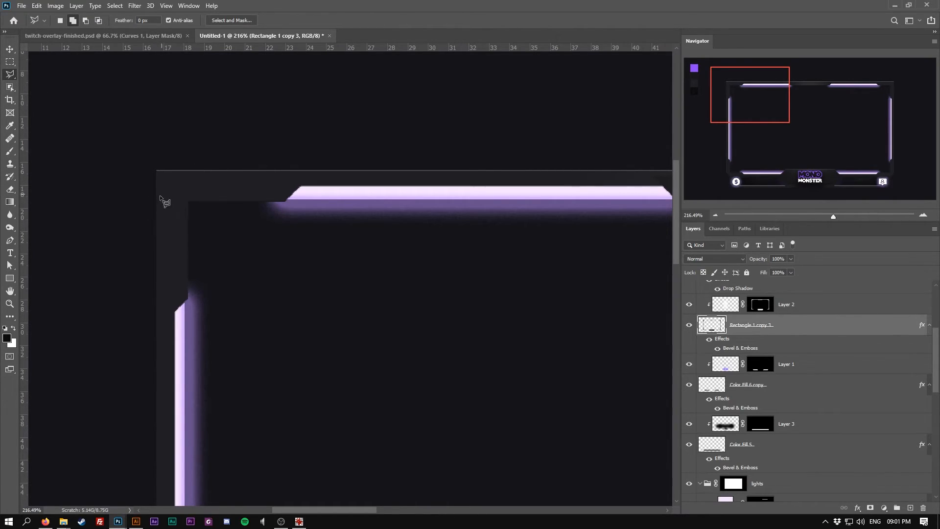
pyautogui.click(149, 215)
pyautogui.click(202, 162)
pyautogui.click(144, 164)
pyautogui.click(149, 215)
pyautogui.press('Delete')
pyautogui.hotkey('ctrl', 'd')
pyautogui.scroll(-5, 310, 156)
pyautogui.scroll(4, 568, 173)
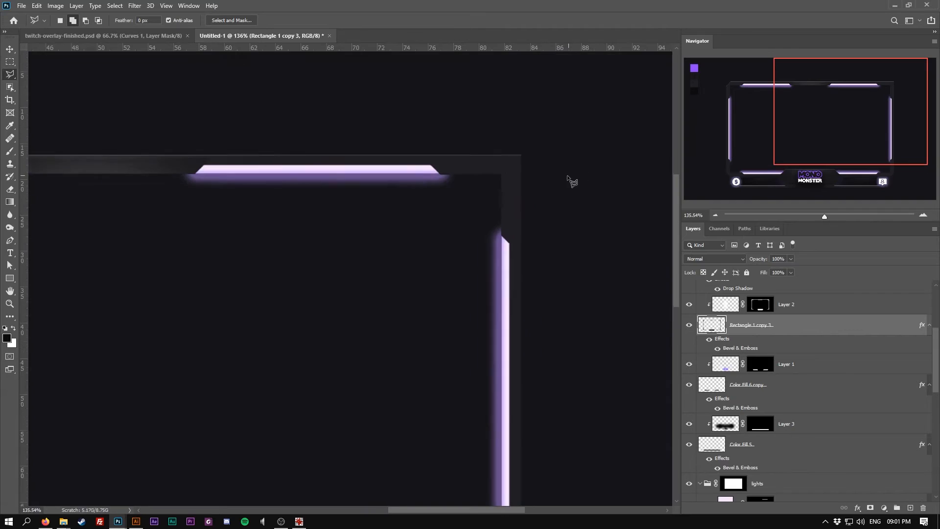
# Cut a diagonal chamfer off the frame rectangle's top-right outer corner with the Polygonal Lasso
pyautogui.scroll(2, 565, 176)
pyautogui.click(478, 139)
pyautogui.press('Escape')
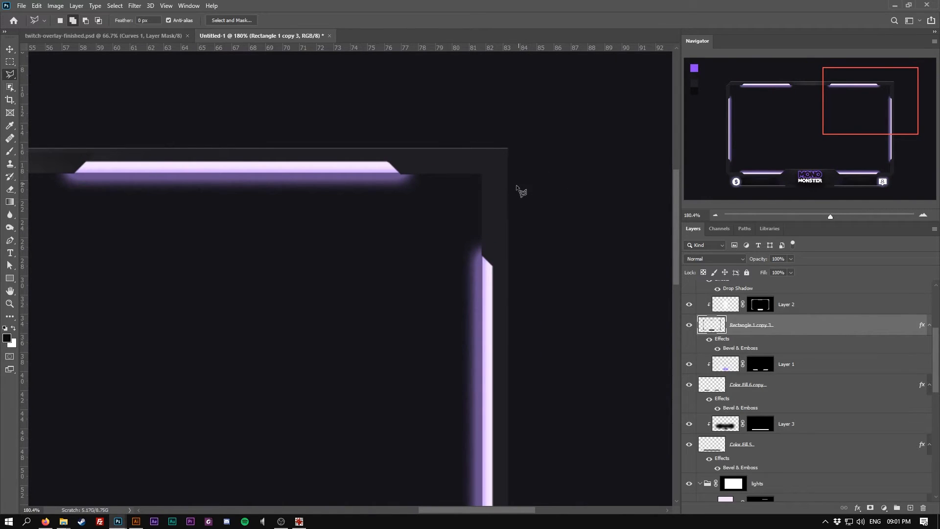
pyautogui.click(473, 140)
pyautogui.press('Escape')
pyautogui.scroll(-5, 495, 198)
pyautogui.scroll(-2, 455, 194)
pyautogui.scroll(6, 544, 198)
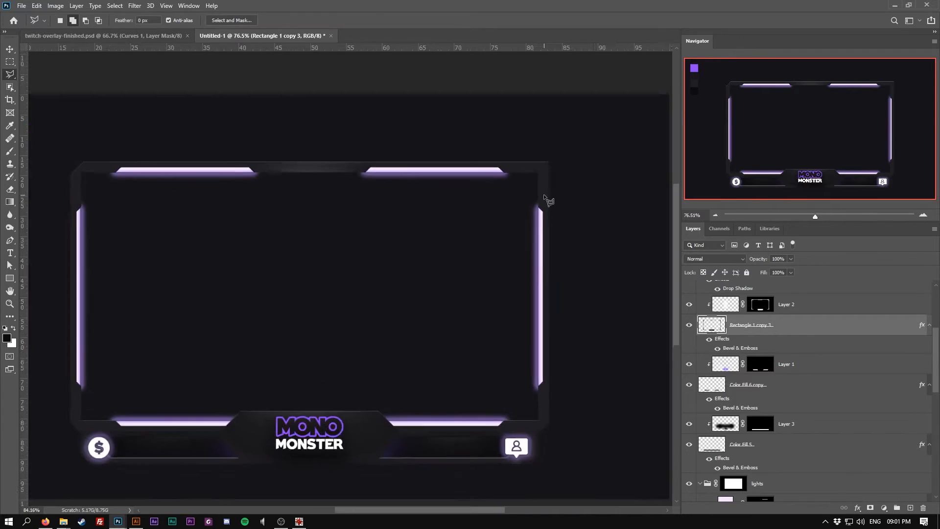
pyautogui.click(527, 131)
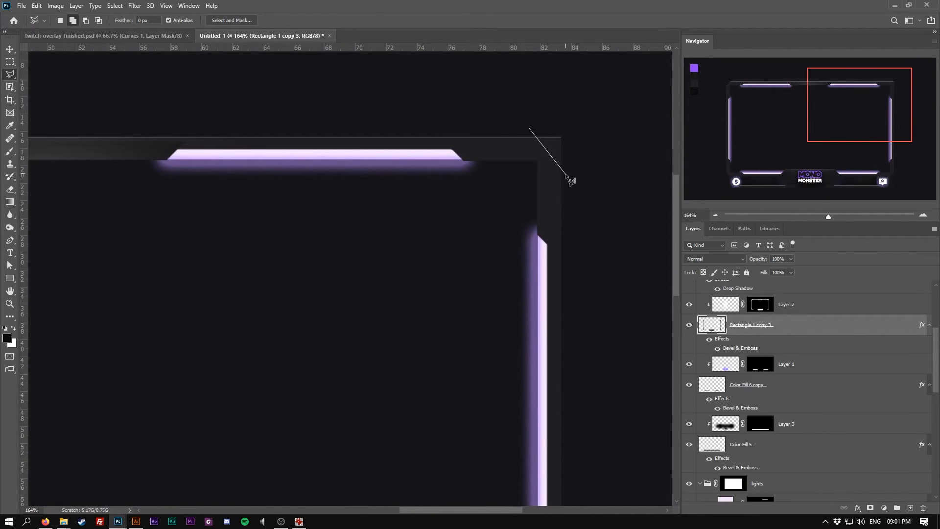
pyautogui.click(573, 178)
pyautogui.click(572, 126)
pyautogui.click(529, 132)
pyautogui.press('Delete')
pyautogui.hotkey('ctrl', '0')
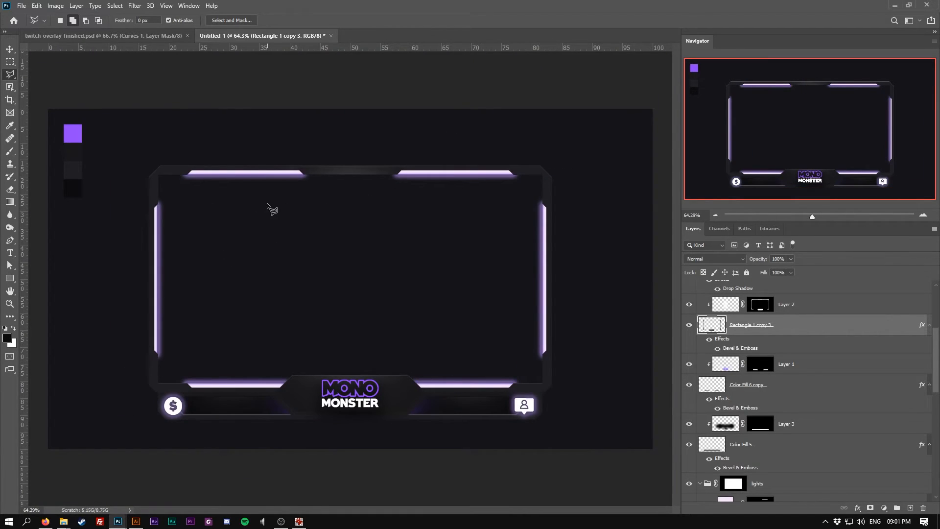
# Nudge the left glow bar 2 px outward
pyautogui.click(10, 49)
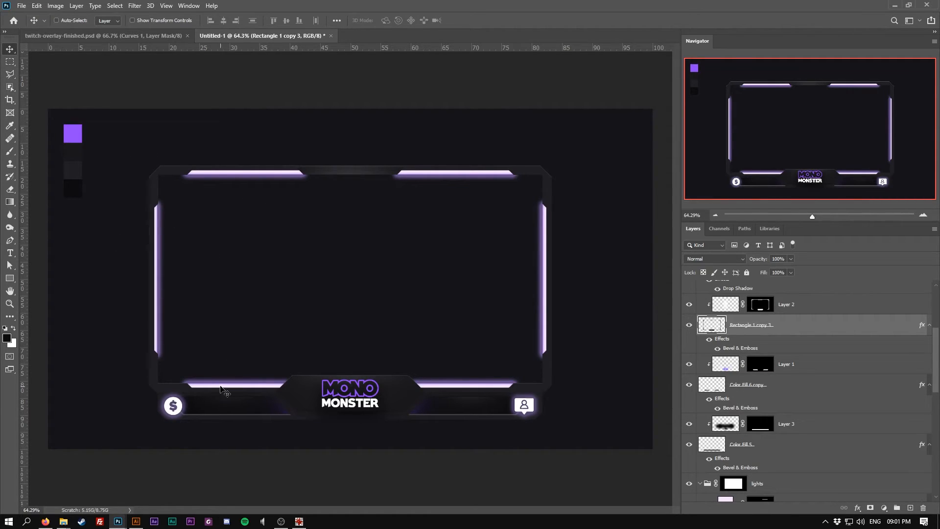
pyautogui.keyDown('ctrl'); pyautogui.click(156, 268); pyautogui.keyUp('ctrl')
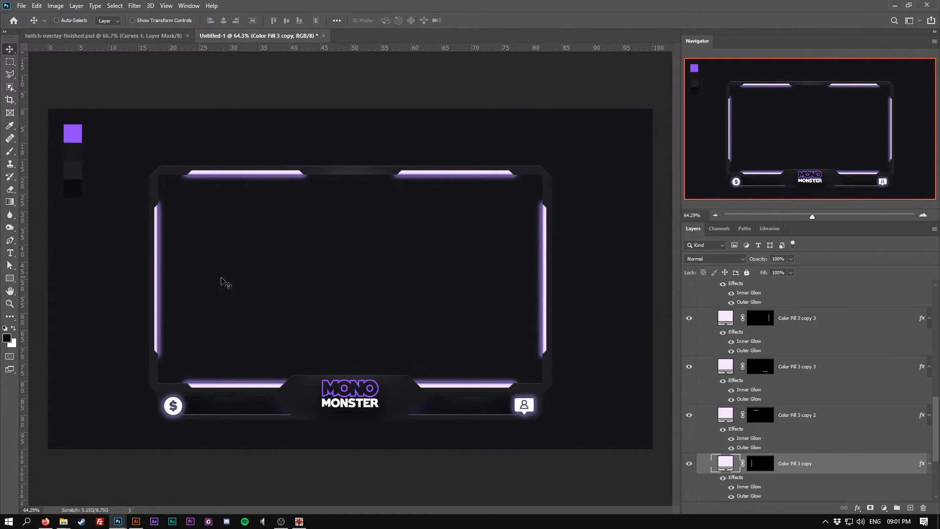
pyautogui.press('Left')
pyautogui.press('Left')
pyautogui.press('Left')
pyautogui.press('Left')
pyautogui.press('Left')
pyautogui.press('Right')
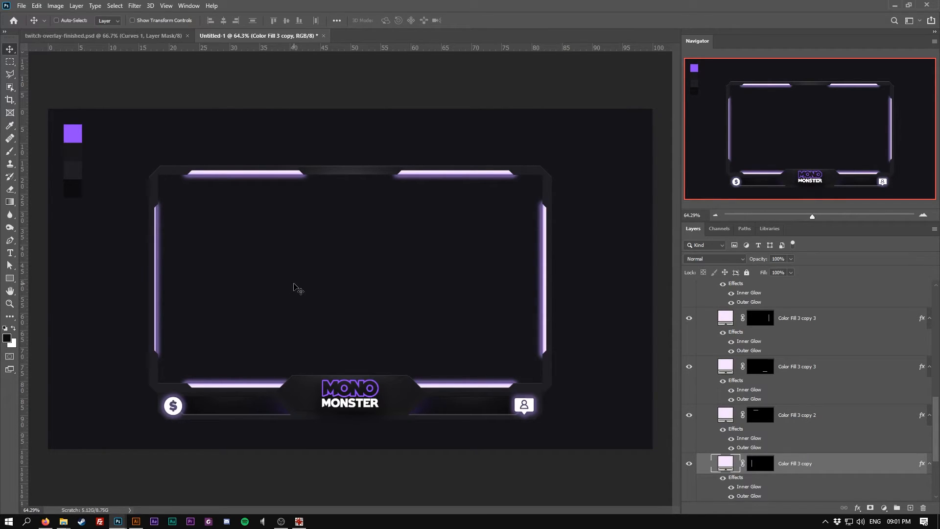
# Nudge both top glow bars upward by 3 px each
pyautogui.keyDown('ctrl'); pyautogui.click(217, 175); pyautogui.keyUp('ctrl')
pyautogui.press('Up')
pyautogui.press('Up')
pyautogui.press('Up')
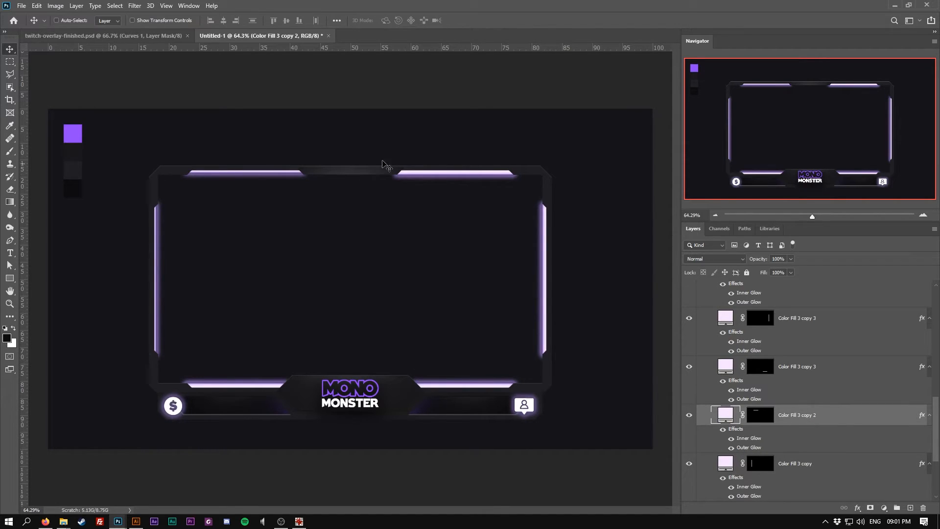
pyautogui.keyDown('ctrl'); pyautogui.click(474, 173); pyautogui.keyUp('ctrl')
pyautogui.press('Up')
pyautogui.press('Up')
pyautogui.press('Up')
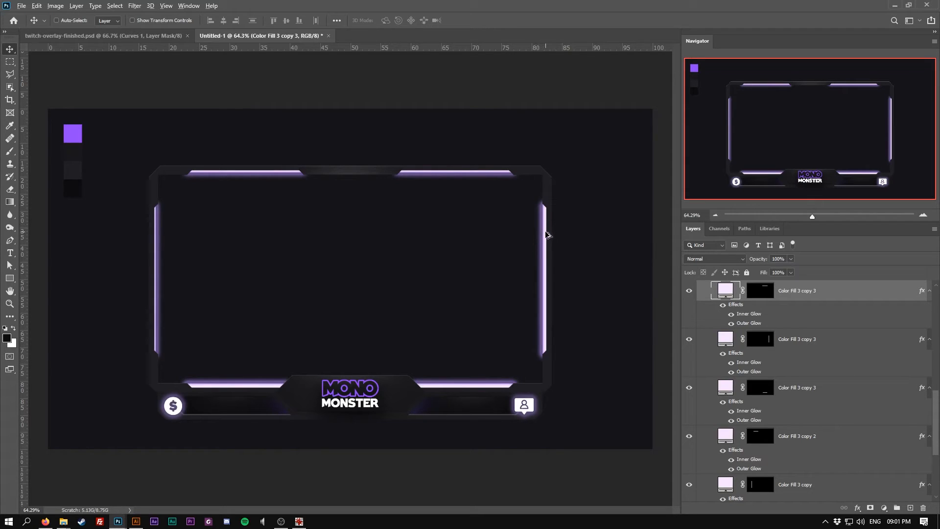
# Nudge the right glow bar 2 px outward
pyautogui.keyDown('ctrl'); pyautogui.click(545, 235); pyautogui.keyUp('ctrl')
pyautogui.press('Right')
pyautogui.press('Right')
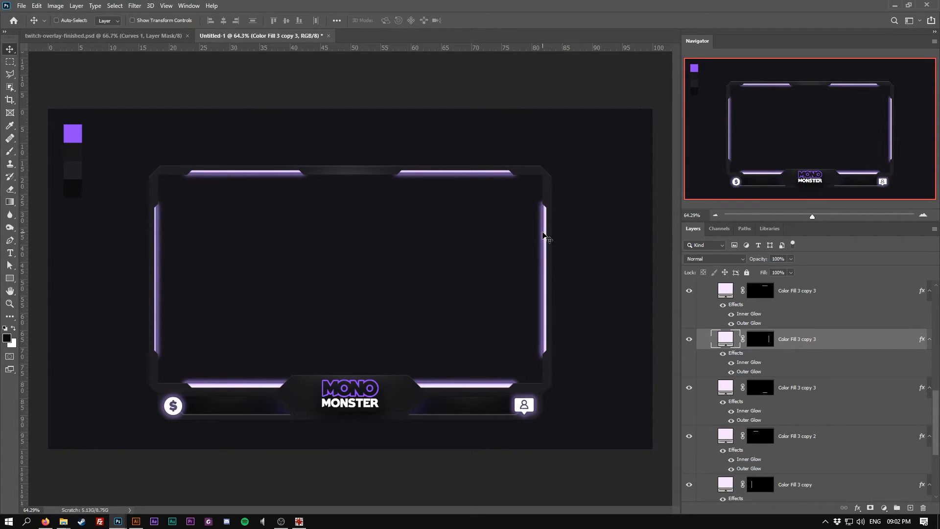
pyautogui.keyDown('ctrl'); pyautogui.click(157, 259); pyautogui.keyUp('ctrl')
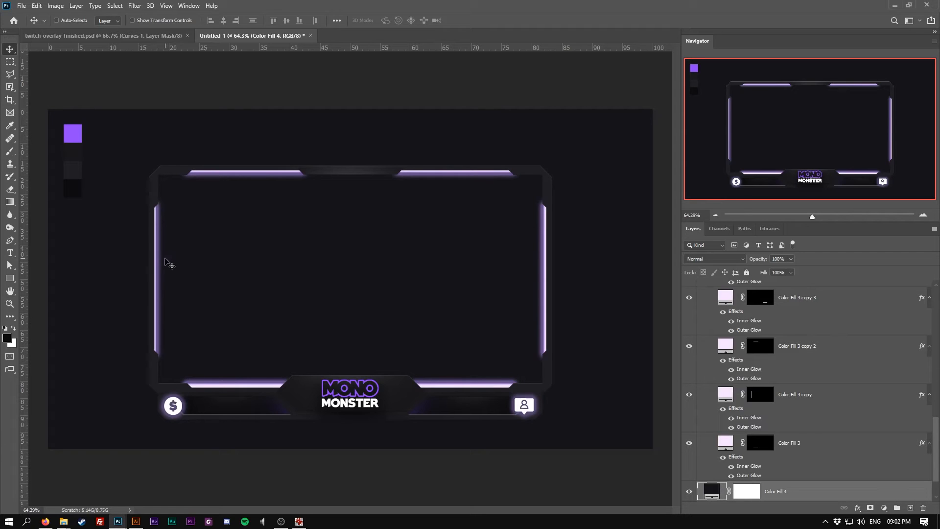
pyautogui.keyDown('ctrl'); pyautogui.click(155, 262); pyautogui.keyUp('ctrl')
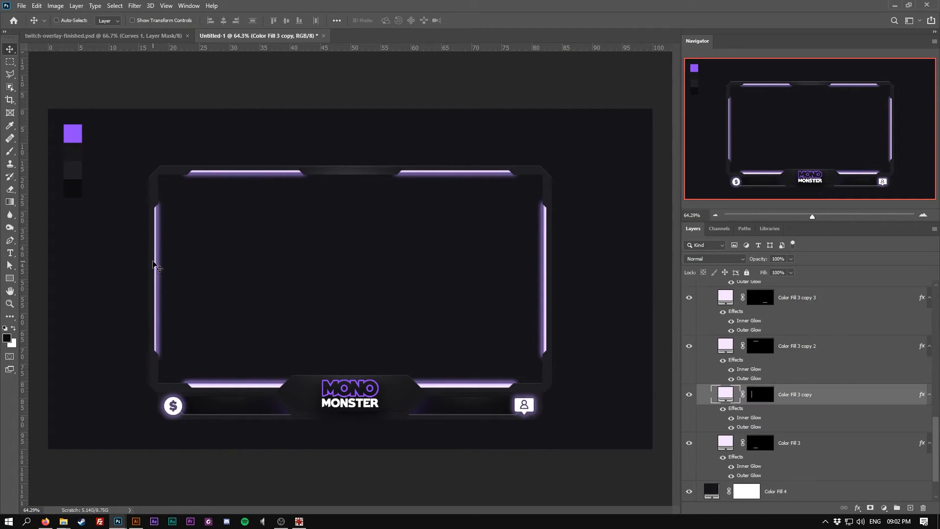
pyautogui.keyDown('ctrl'); pyautogui.click(217, 386); pyautogui.keyUp('ctrl')
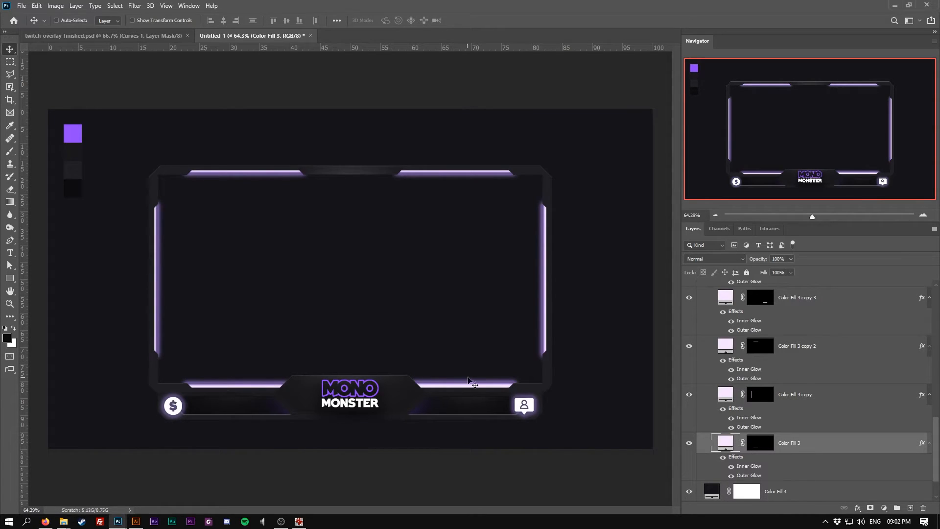
pyautogui.keyDown('ctrl'); pyautogui.click(469, 386); pyautogui.keyUp('ctrl')
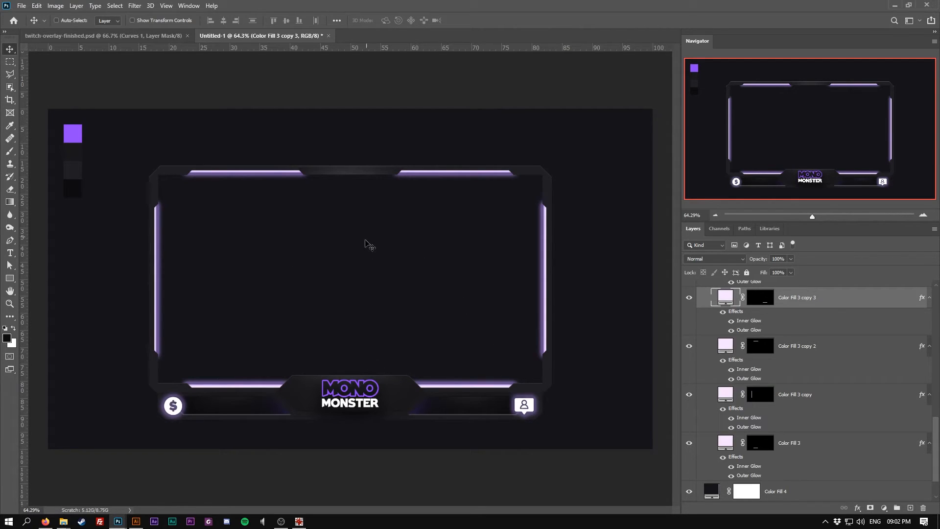
# On a new layer, draw a small diagonal parallelogram selection and fill it with a dark solid colour sampled from the frame
pyautogui.scroll(3, 171, 387)
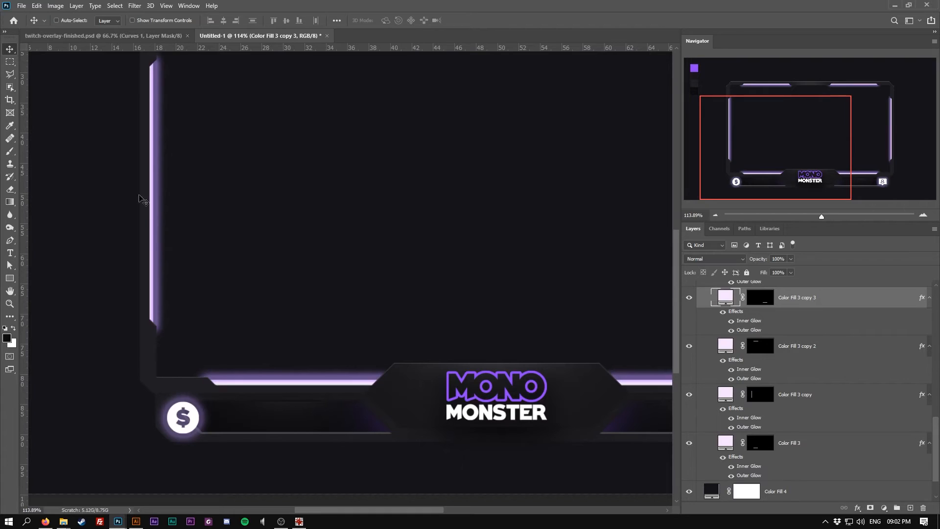
pyautogui.click(10, 74)
pyautogui.scroll(1, 309, 312)
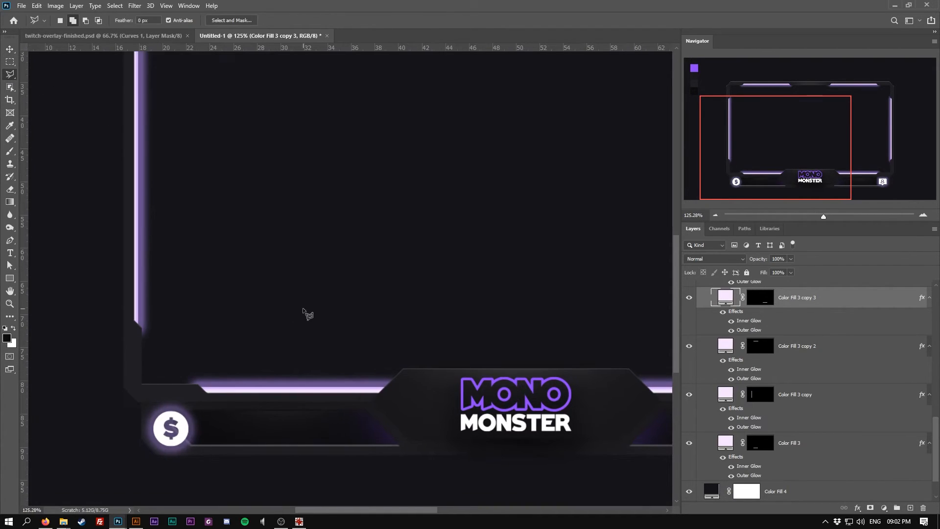
pyautogui.click(909, 506)
pyautogui.scroll(1, 372, 303)
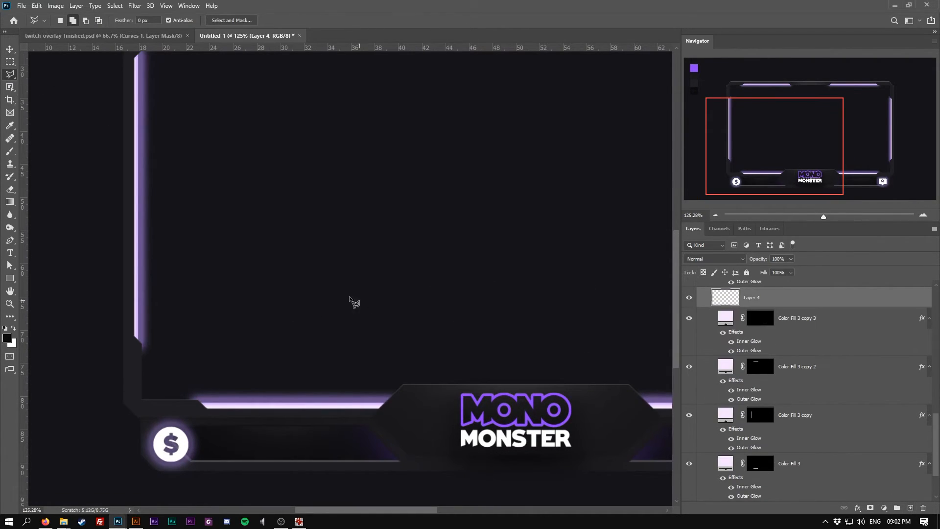
pyautogui.click(239, 259)
pyautogui.click(271, 291)
pyautogui.click(293, 291)
pyautogui.click(257, 256)
pyautogui.click(239, 258)
pyautogui.click(883, 508)
pyautogui.click(884, 338)
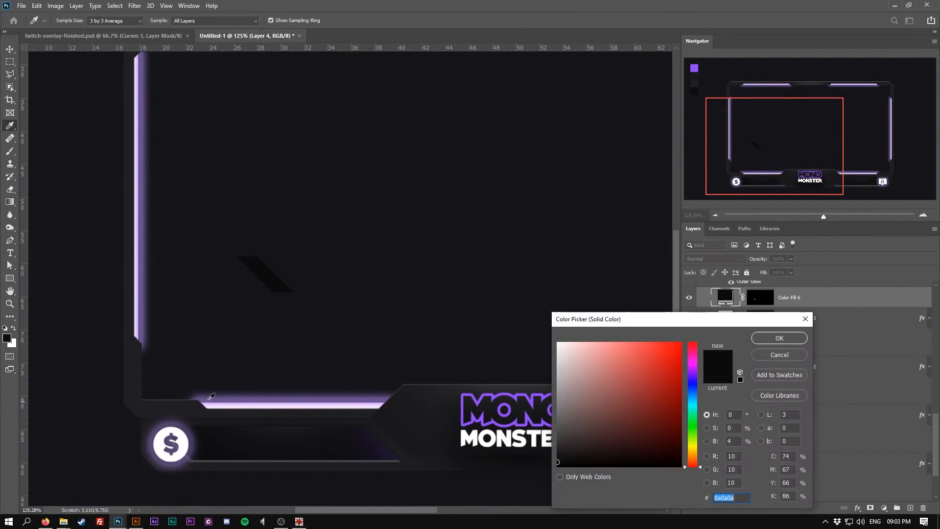
pyautogui.click(166, 405)
pyautogui.click(774, 337)
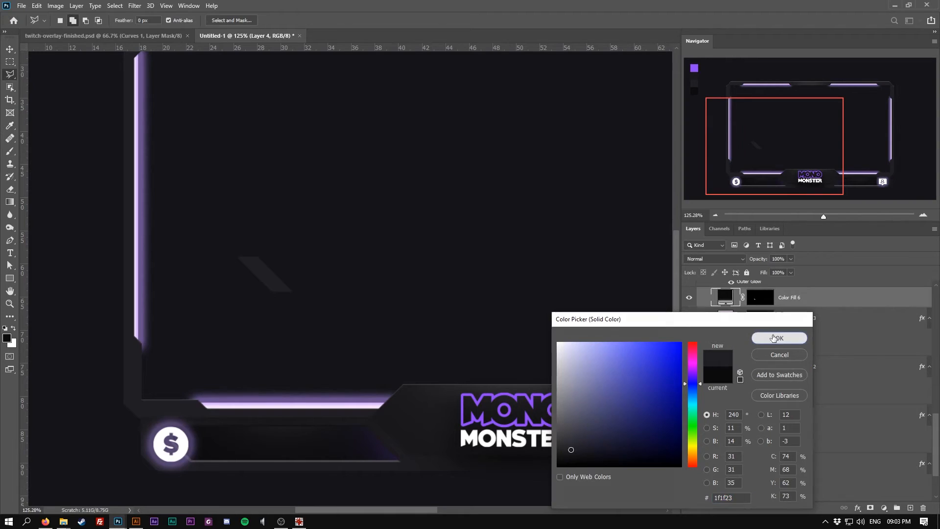
# Copy the frame rectangle's layer style and paste it onto the parallelogram fill layer
pyautogui.click(10, 50)
pyautogui.keyDown('ctrl'); pyautogui.click(135, 366); pyautogui.keyUp('ctrl')
pyautogui.rightClick(802, 290)
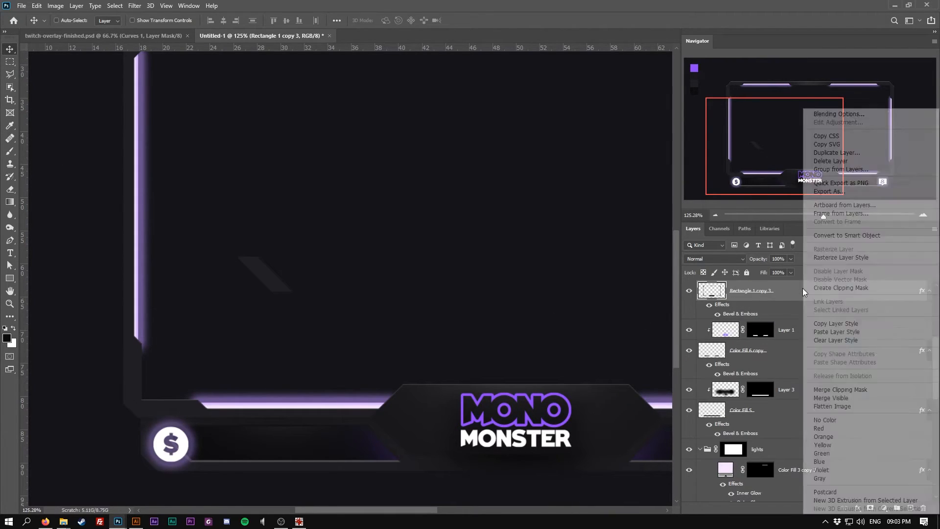
pyautogui.click(832, 328)
pyautogui.keyDown('ctrl'); pyautogui.click(276, 285); pyautogui.keyUp('ctrl')
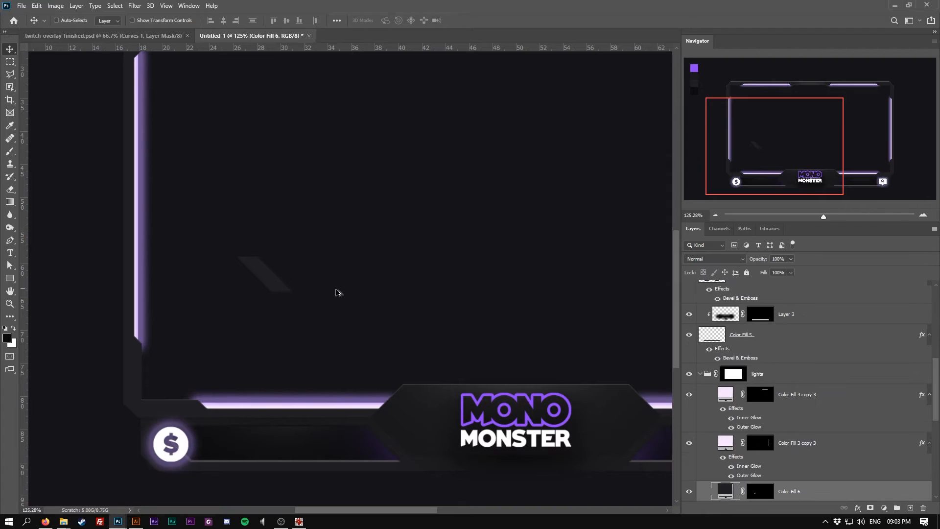
pyautogui.rightClick(812, 485)
pyautogui.click(828, 306)
# Duplicate the parallelogram and recolour the copy with the purple swatch colour
pyautogui.moveTo(260, 269); pyautogui.dragTo(300, 295)
pyautogui.doubleClick(725, 471)
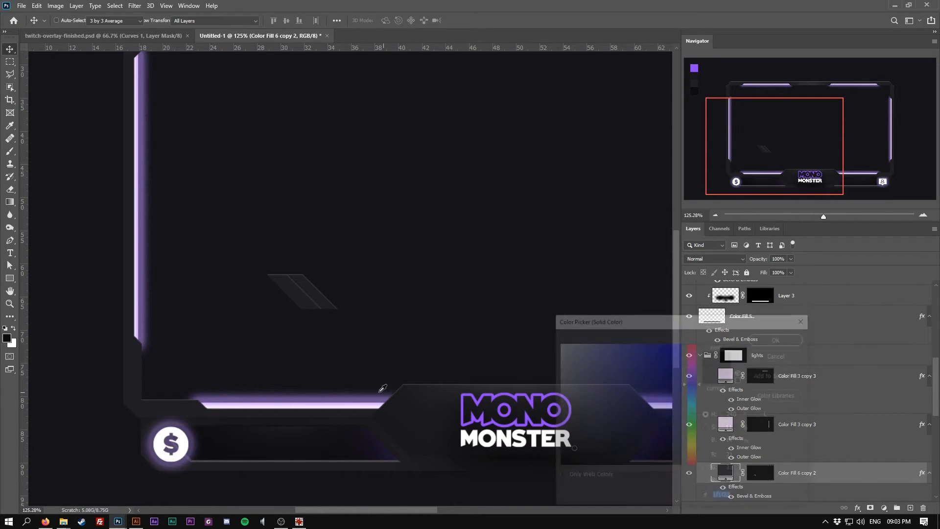
pyautogui.click(270, 403)
pyautogui.click(767, 337)
pyautogui.scroll(-3, 328, 296)
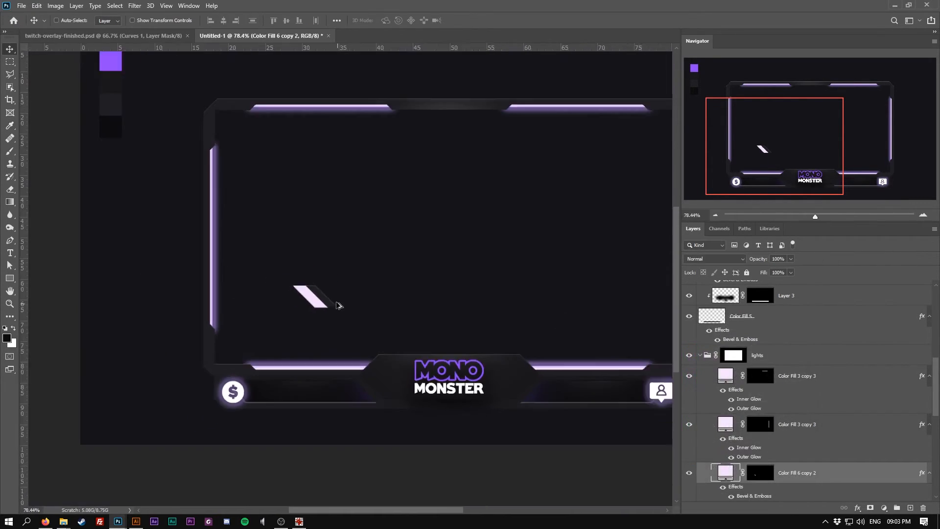
pyautogui.doubleClick(716, 467)
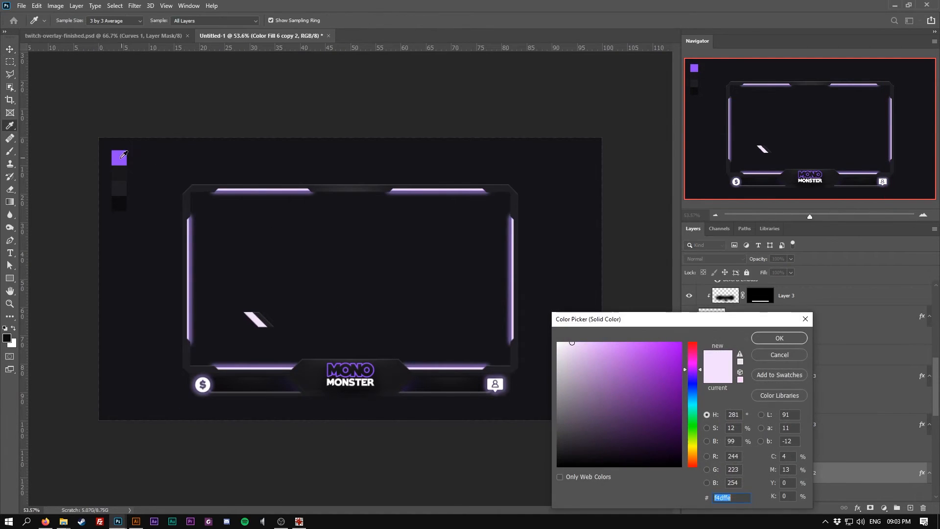
pyautogui.click(119, 157)
pyautogui.click(757, 337)
# Move the purple parallelogram into the frame's bottom-left inner corner as an accent
pyautogui.press('v')
pyautogui.scroll(5, 210, 343)
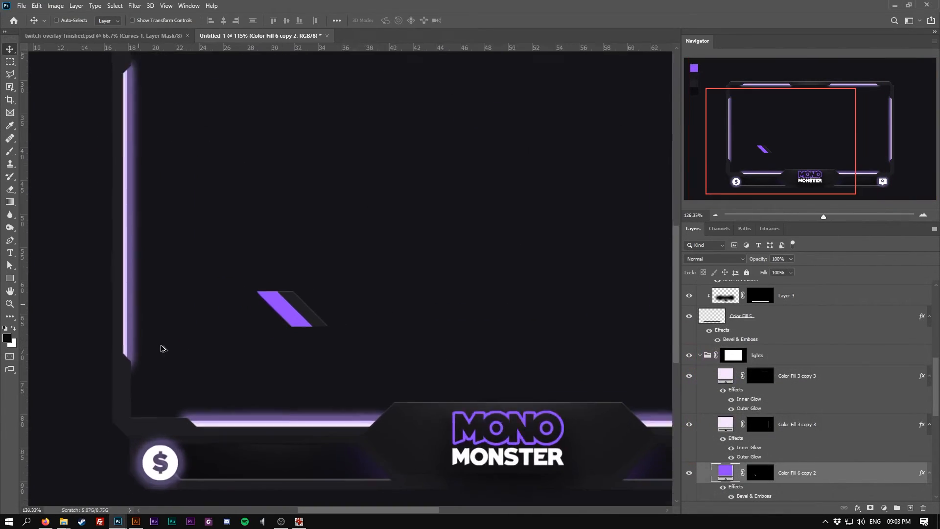
pyautogui.moveTo(314, 308); pyautogui.dragTo(144, 434)
# Duplicate the corner accent into the top-left inner corner and rotate it to fit
pyautogui.scroll(-7, 199, 413)
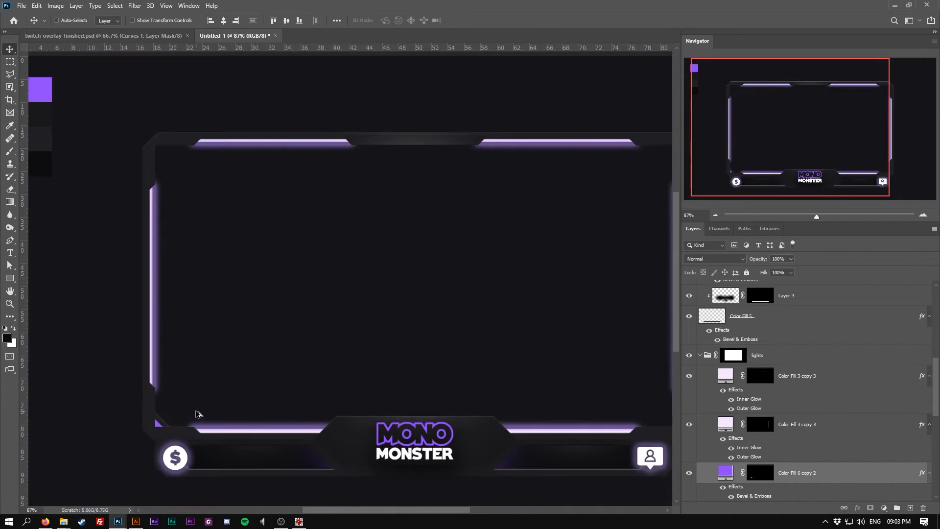
pyautogui.scroll(5, 173, 369)
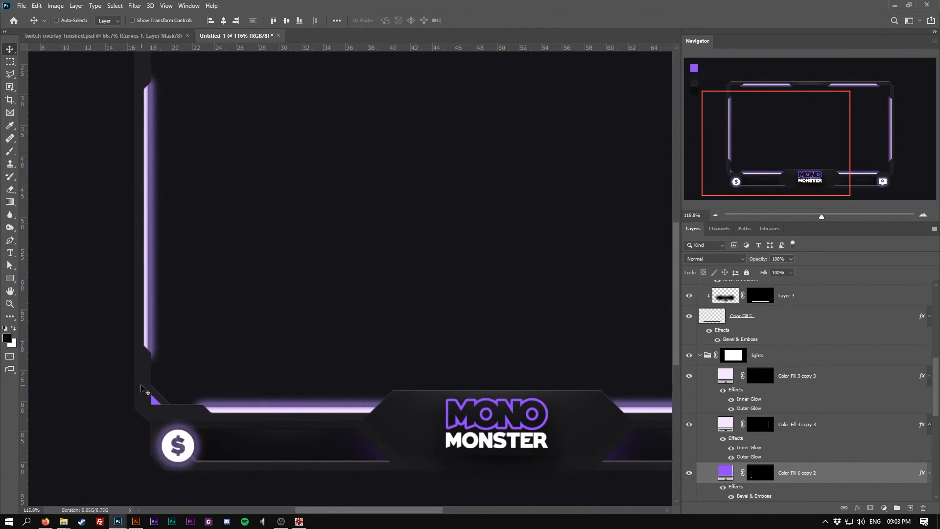
pyautogui.scroll(-2, 178, 377)
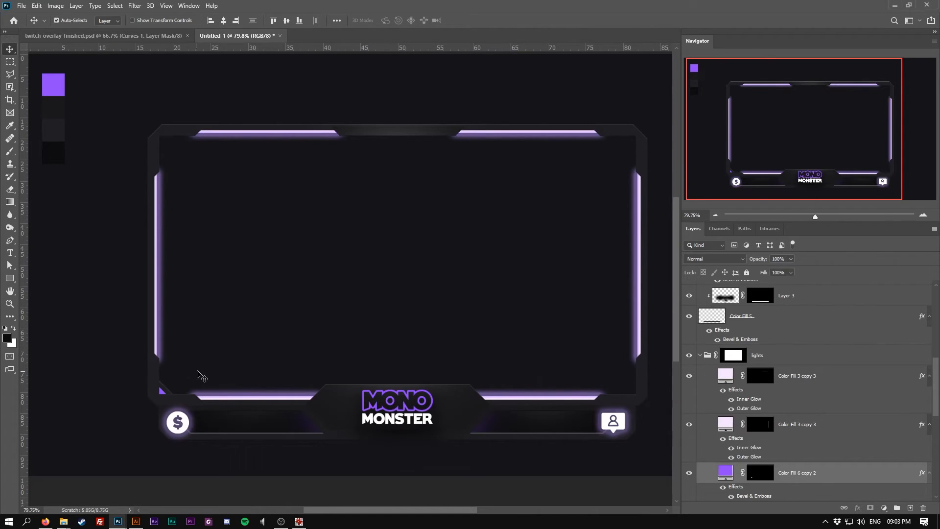
pyautogui.moveTo(163, 389); pyautogui.dragTo(165, 165)
pyautogui.hotkey('ctrl', 't')
pyautogui.moveTo(184, 222)
pyautogui.mouseDown()
pyautogui.moveTo(150, 226)
pyautogui.moveTo(188, 214)
pyautogui.mouseUp()
pyautogui.moveTo(165, 164); pyautogui.dragTo(164, 149)
pyautogui.press('Return')
# Duplicate the corner accent into the top-right inner corner, rotated 90°
pyautogui.moveTo(166, 141); pyautogui.dragTo(586, 196)
pyautogui.hotkey('ctrl', 't')
pyautogui.moveTo(614, 166); pyautogui.dragTo(639, 217)
pyautogui.moveTo(588, 203); pyautogui.dragTo(636, 151)
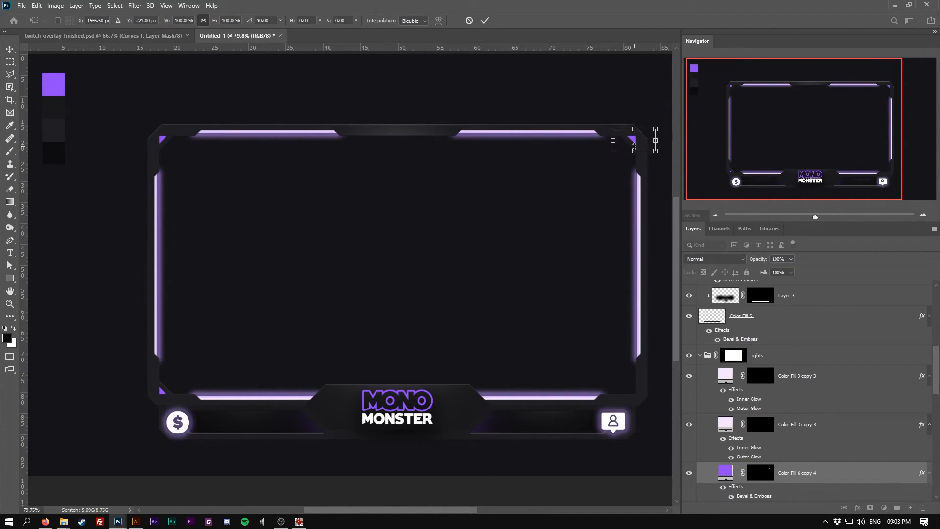
pyautogui.press('Return')
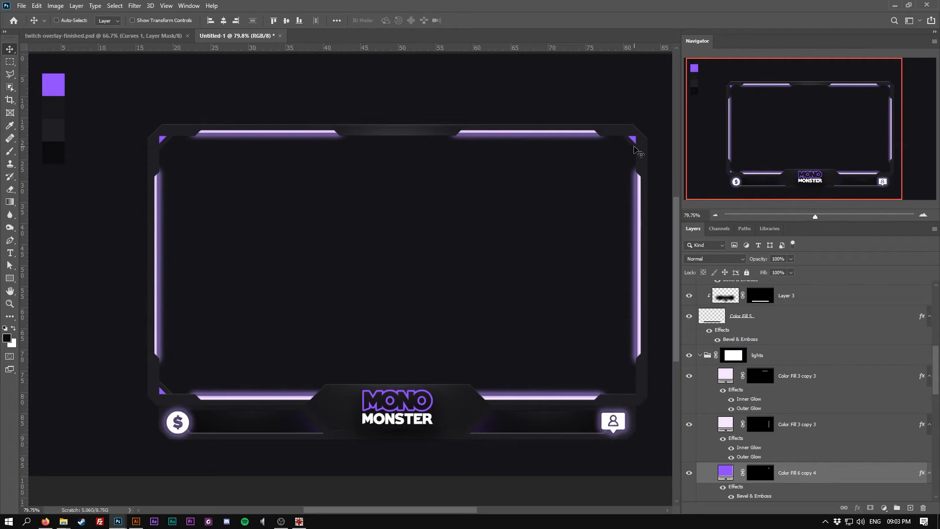
# Duplicate the corner accent into the bottom-right inner corner
pyautogui.moveTo(628, 151); pyautogui.dragTo(632, 391)
pyautogui.hotkey('ctrl', 't')
pyautogui.press('Return')
pyautogui.hotkey('ctrl', '0')
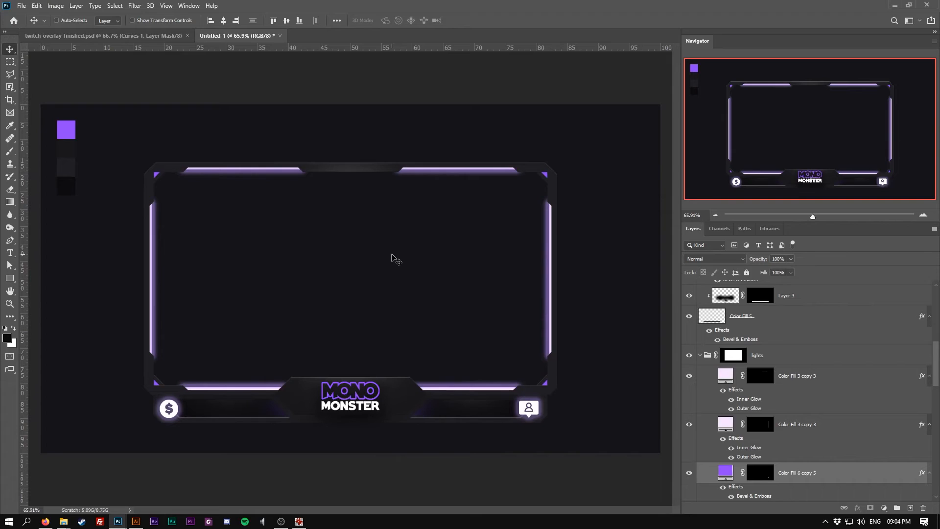
pyautogui.scroll(1, 355, 376)
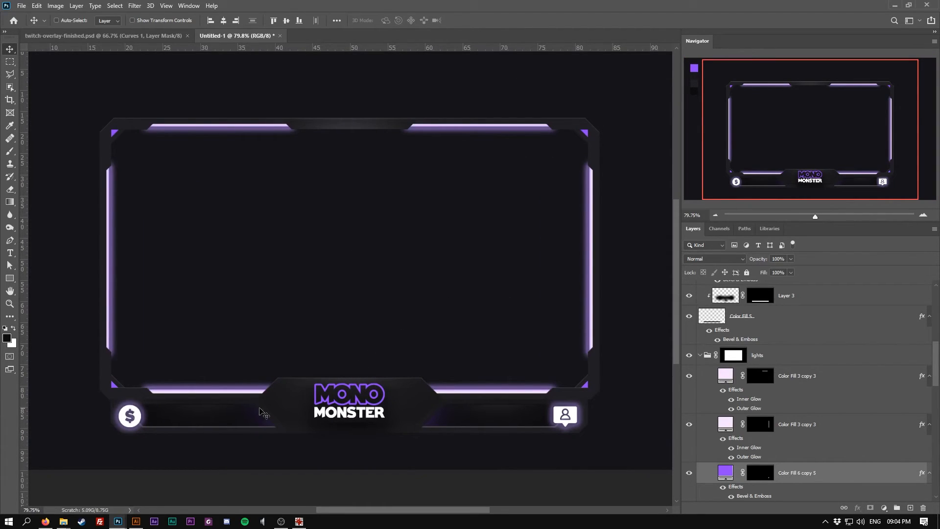
pyautogui.scroll(2, 252, 410)
pyautogui.scroll(-1, 279, 409)
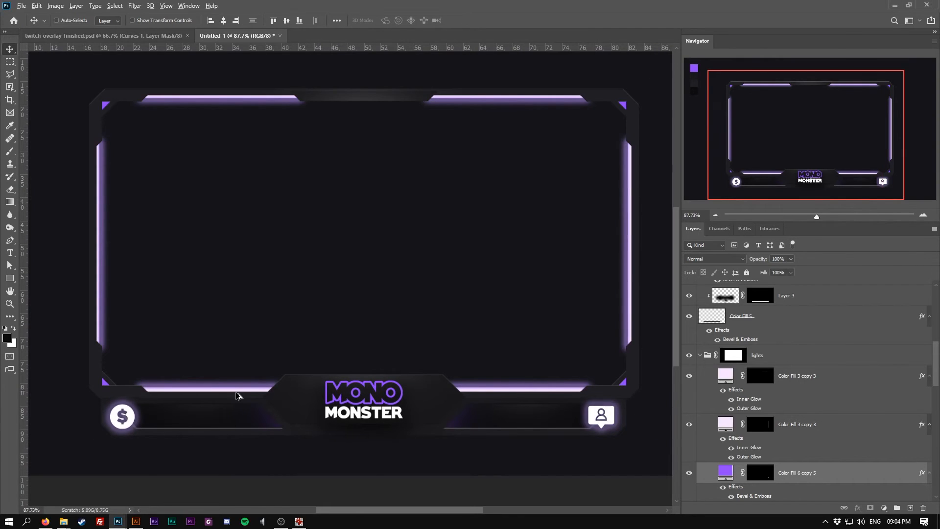
pyautogui.scroll(2, 227, 390)
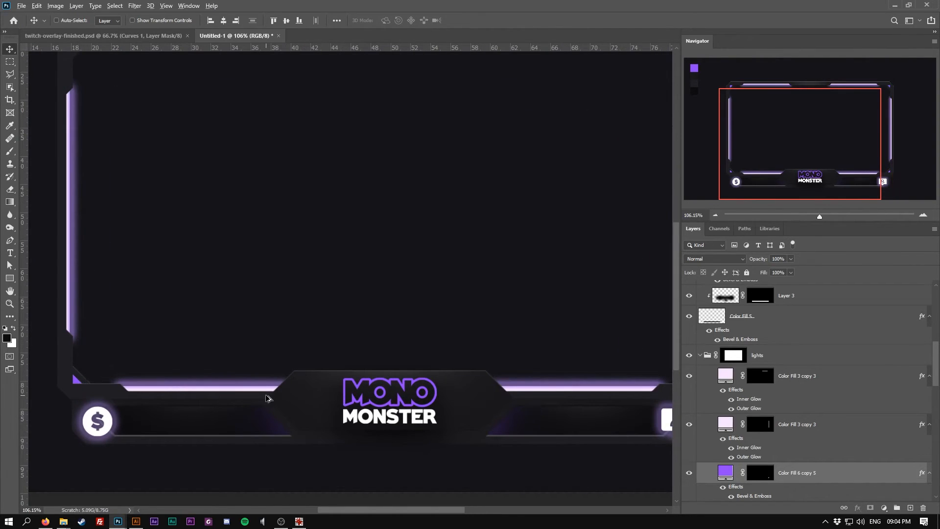
pyautogui.scroll(5, 270, 398)
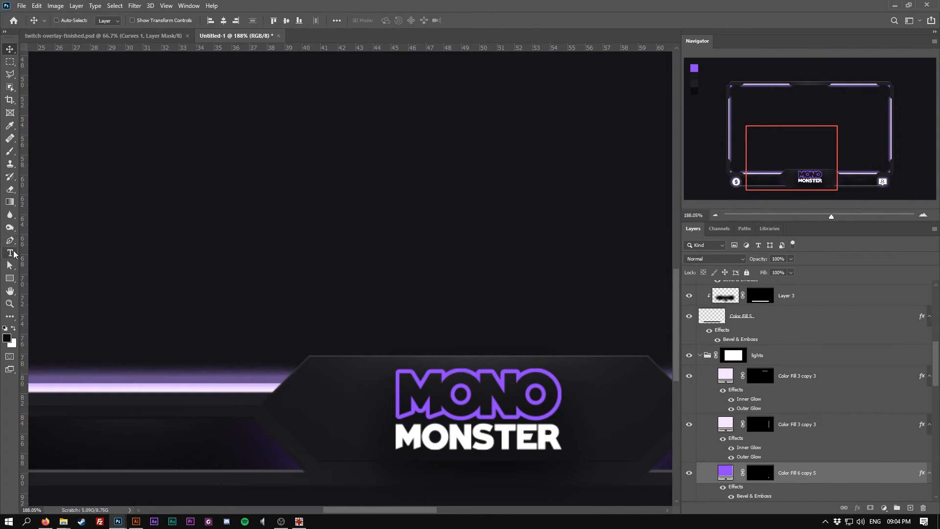
# Select a parallelogram along the left slanted edge of the logo tab and fill it with a near-black 0a0a0a solid color layer
pyautogui.click(10, 75)
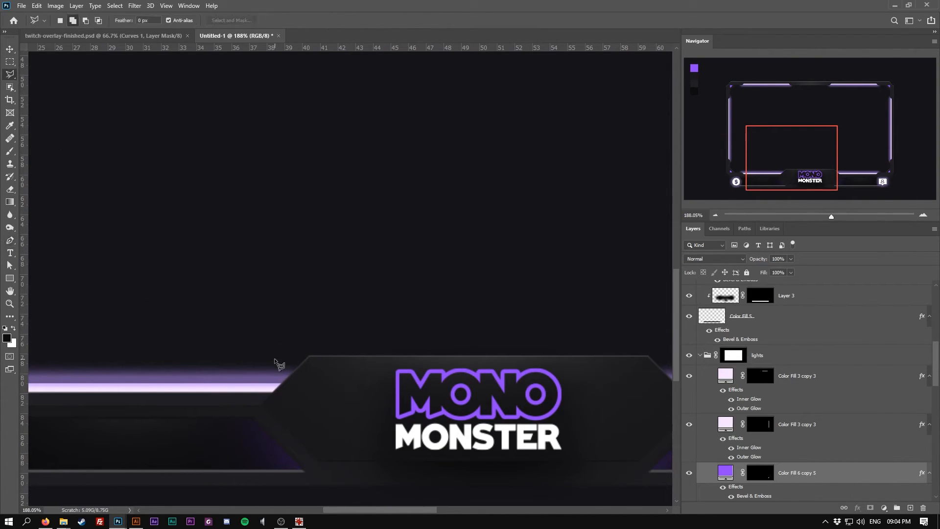
pyautogui.click(293, 331)
pyautogui.scroll(2, 251, 381)
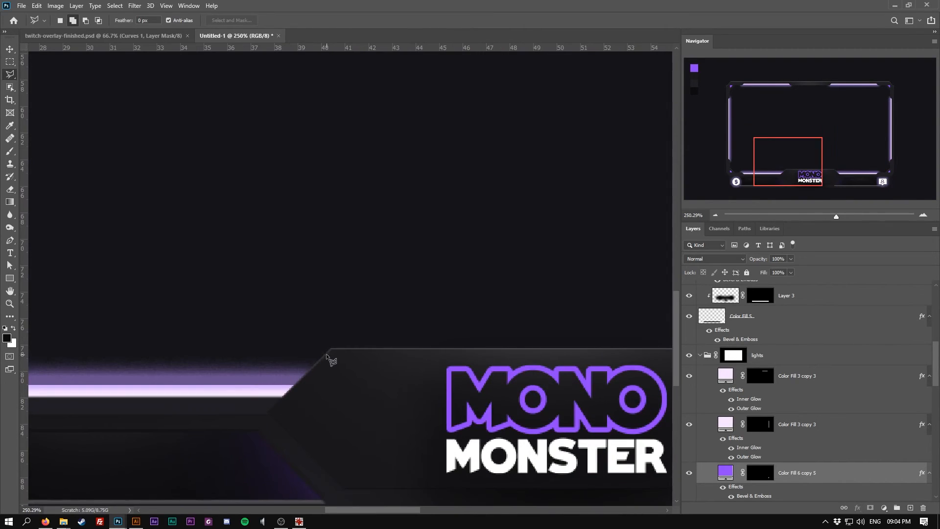
pyautogui.click(10, 50)
pyautogui.keyDown('ctrl'); pyautogui.click(305, 394); pyautogui.keyUp('ctrl')
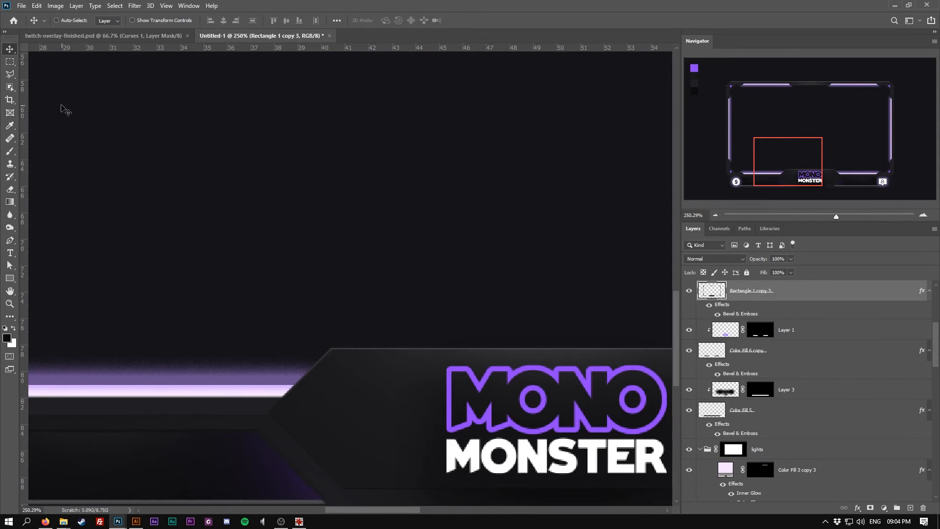
pyautogui.click(9, 74)
pyautogui.click(340, 350)
pyautogui.click(261, 393)
pyautogui.click(310, 403)
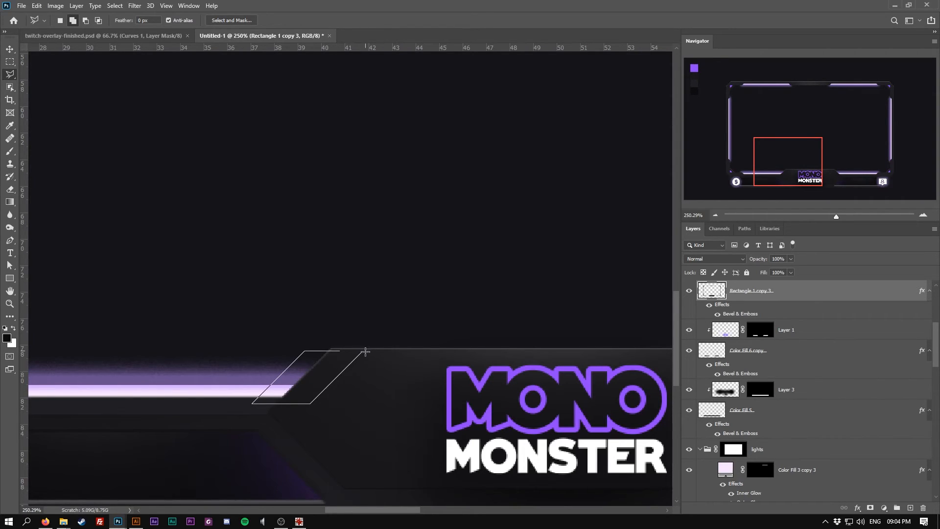
pyautogui.click(342, 350)
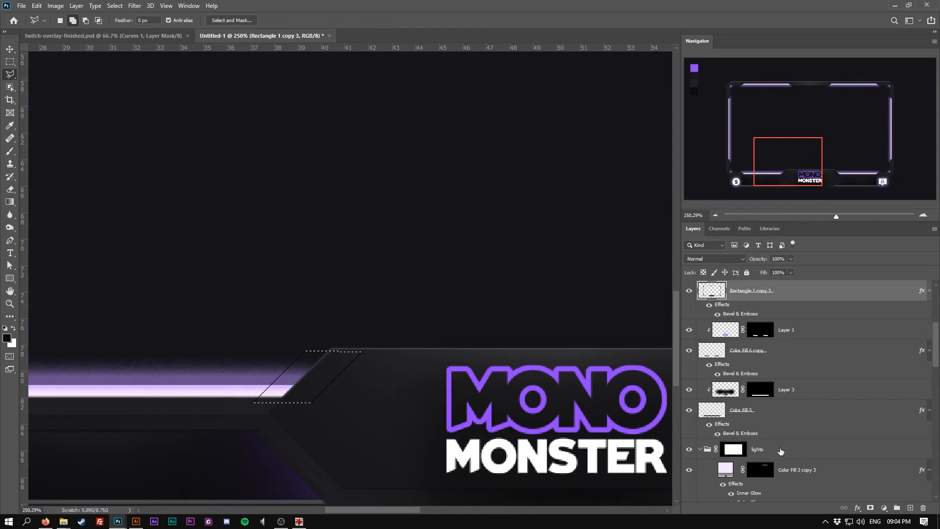
pyautogui.click(883, 507)
pyautogui.click(882, 336)
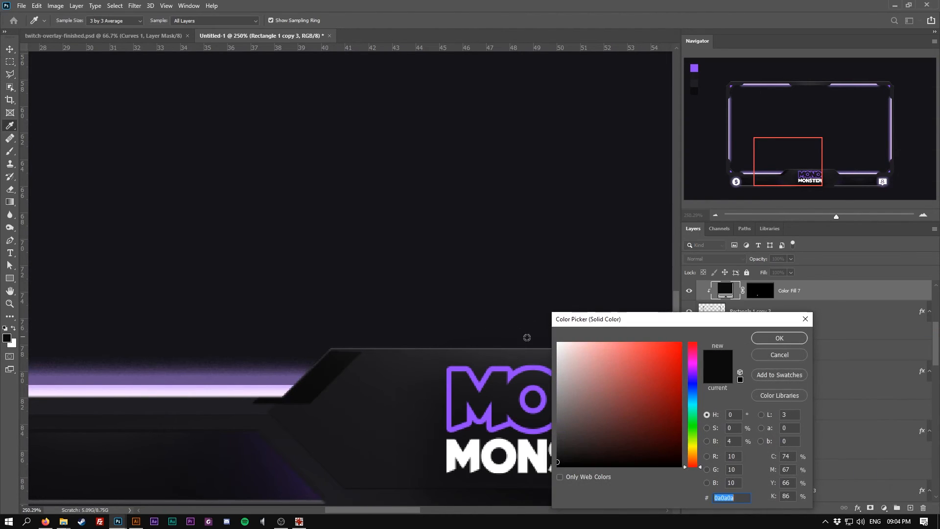
pyautogui.click(765, 338)
# Move the new dark fill layer below the Rectangle 1 copy 3 layer in the stack
pyautogui.scroll(-6, 348, 334)
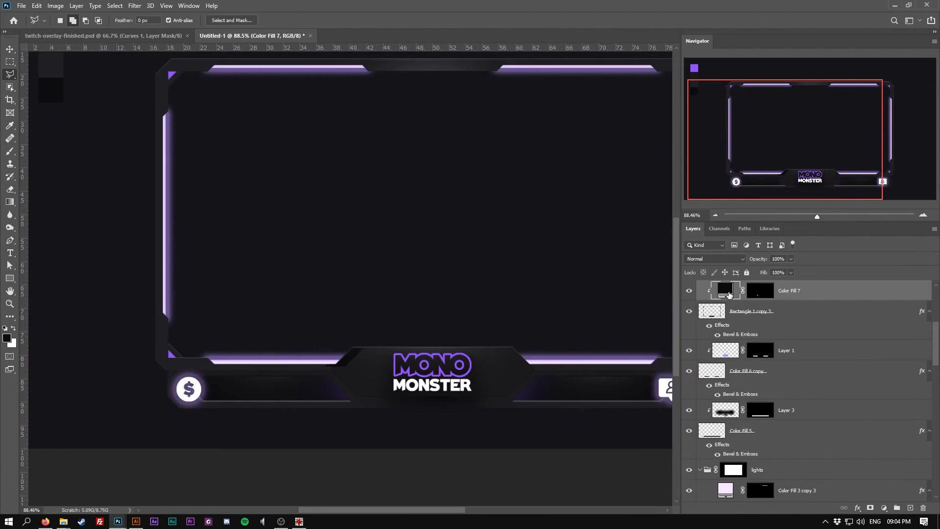
pyautogui.doubleClick(719, 293)
pyautogui.hotkey('ctrl', 'v')
pyautogui.click(755, 336)
pyautogui.moveTo(806, 292); pyautogui.dragTo(806, 339)
pyautogui.scroll(7, 314, 370)
pyautogui.press('v')
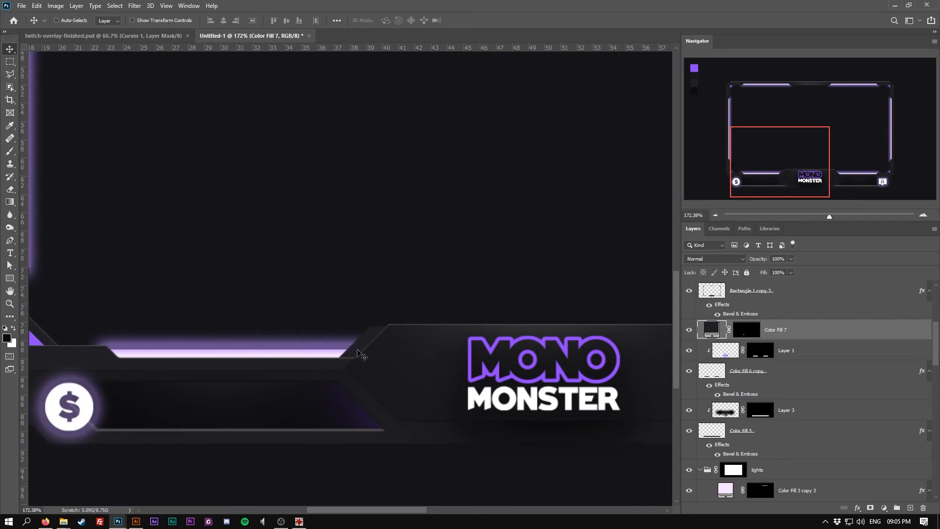
# Duplicate the dark parallelogram slightly to the right and recolor the copy purple 9146fe
pyautogui.moveTo(358, 350)
pyautogui.mouseDown()
pyautogui.moveTo(345, 350)
pyautogui.moveTo(363, 349)
pyautogui.mouseUp()
pyautogui.doubleClick(708, 330)
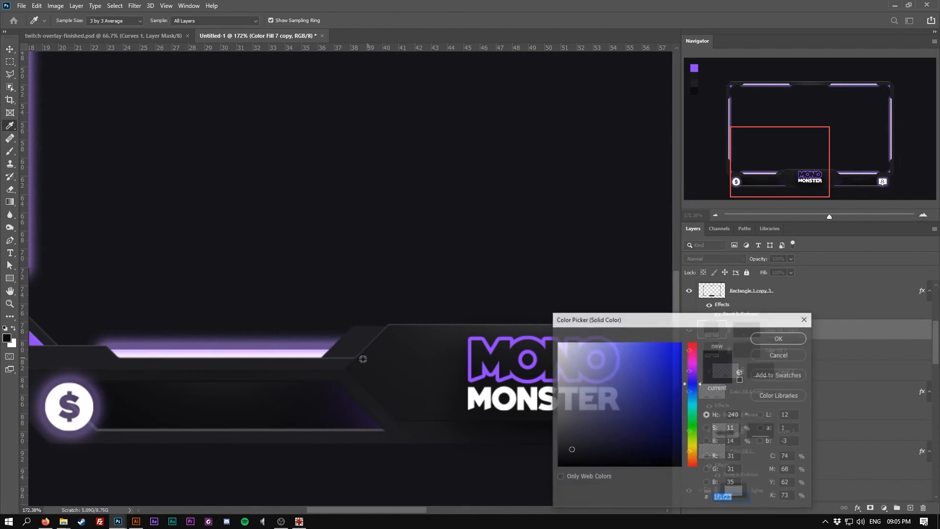
pyautogui.click(482, 345)
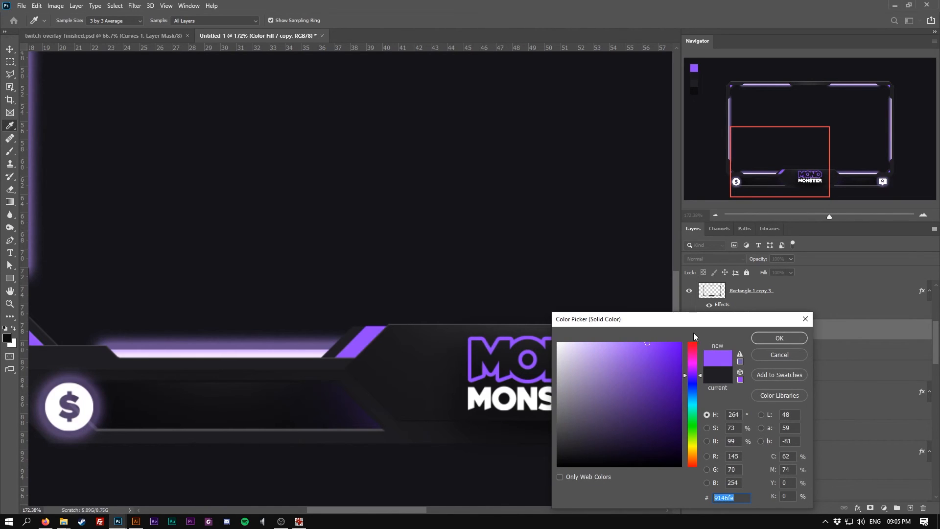
pyautogui.click(779, 338)
# Shift both the dark and purple parallelograms a little further right along the tab edge
pyautogui.scroll(-3, 385, 356)
pyautogui.scroll(-2, 384, 356)
pyautogui.scroll(5, 188, 238)
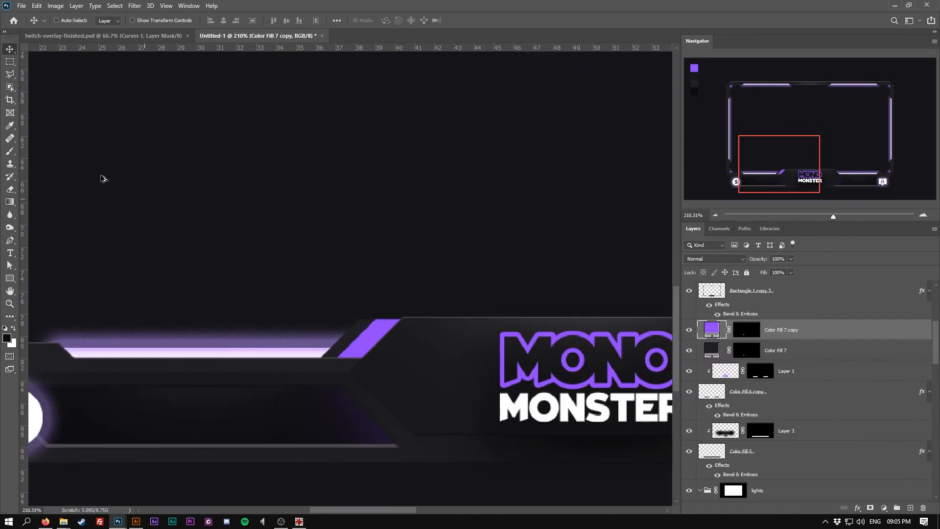
pyautogui.keyDown('shift'); pyautogui.click(817, 353); pyautogui.keyUp('shift')
pyautogui.moveTo(372, 340); pyautogui.dragTo(385, 342)
pyautogui.scroll(-4, 470, 351)
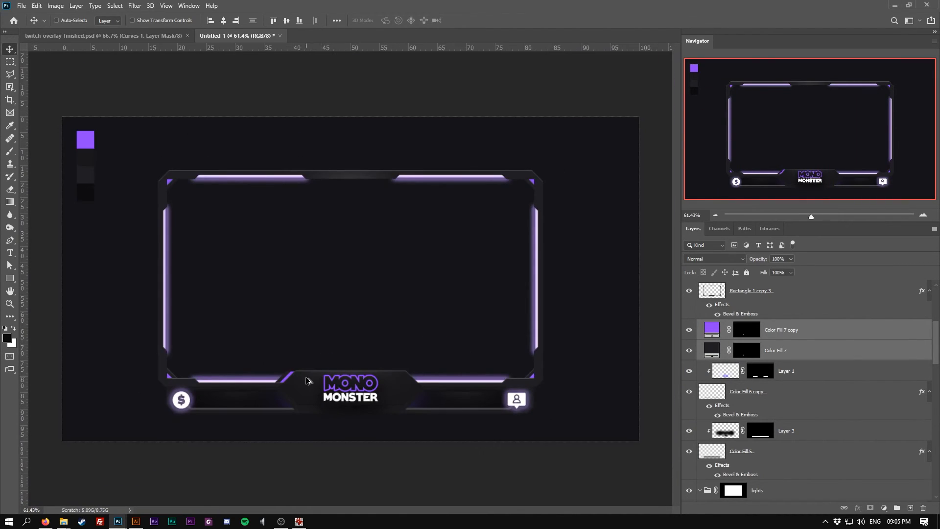
# Change the purple parallelogram's fill color to a66aff
pyautogui.scroll(5, 306, 380)
pyautogui.doubleClick(711, 329)
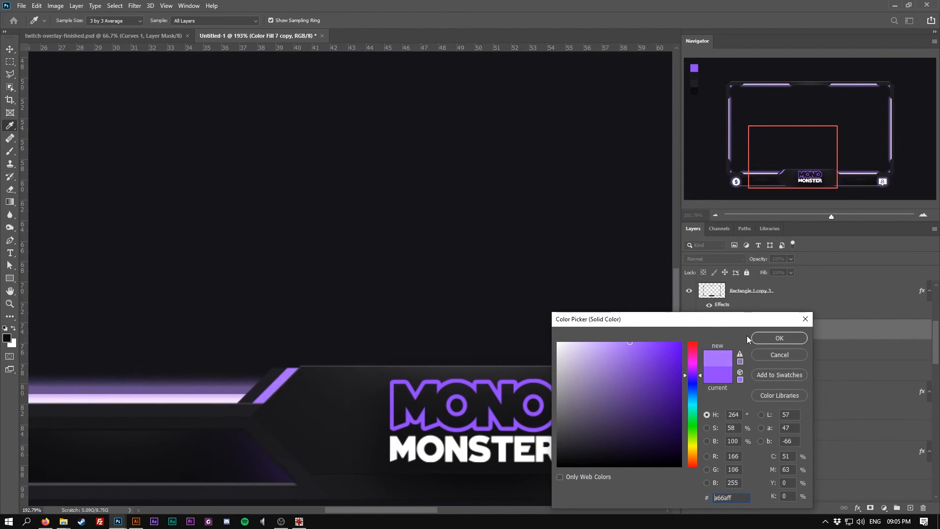
pyautogui.click(796, 338)
# Add a Gradient Overlay to the purple parallelogram and edit the gradient stops, setting one stop to ffffff
pyautogui.rightClick(823, 334)
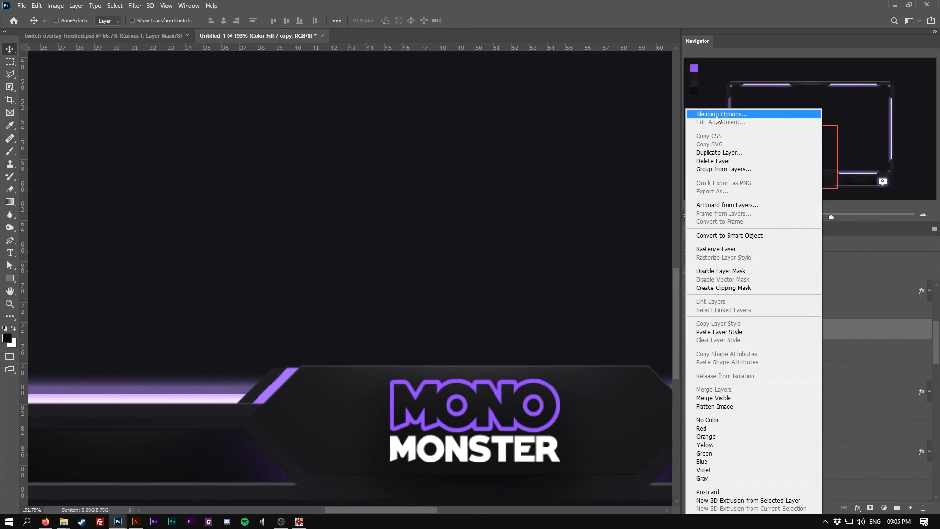
pyautogui.click(709, 114)
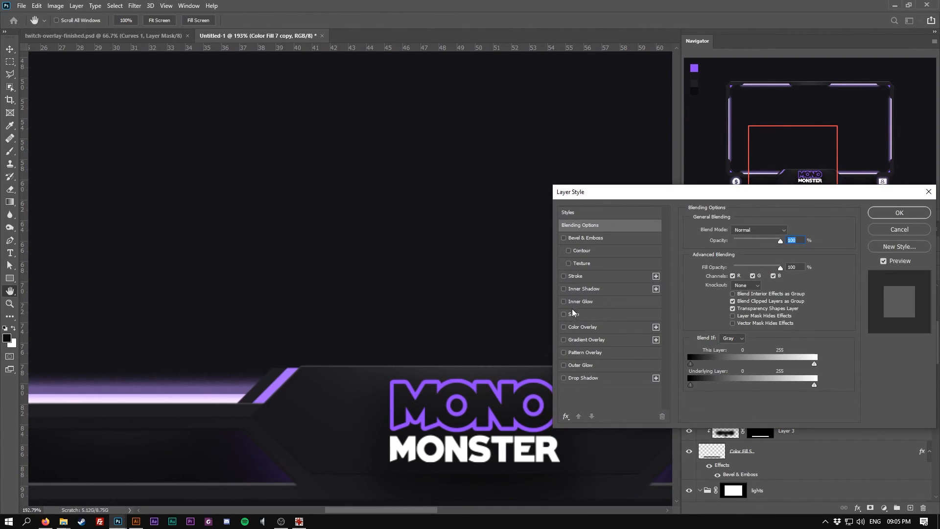
pyautogui.click(580, 340)
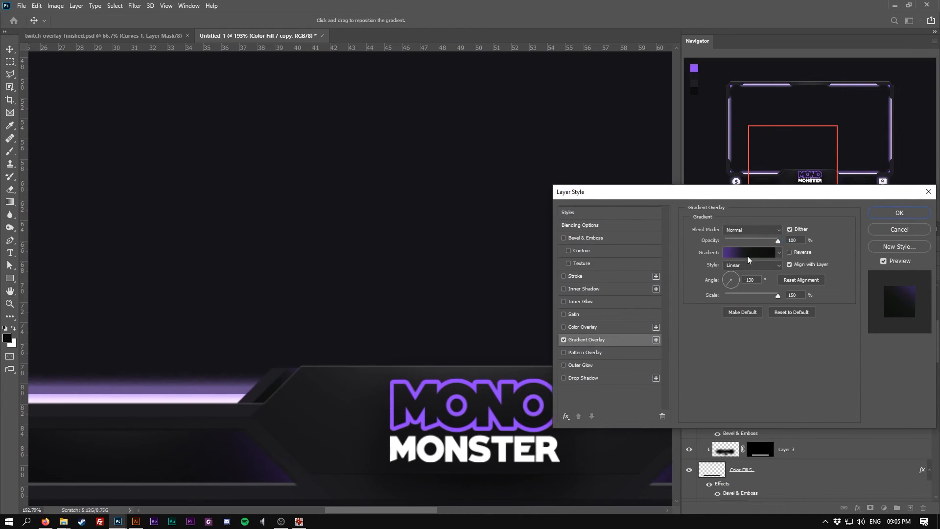
pyautogui.click(752, 252)
pyautogui.doubleClick(560, 406)
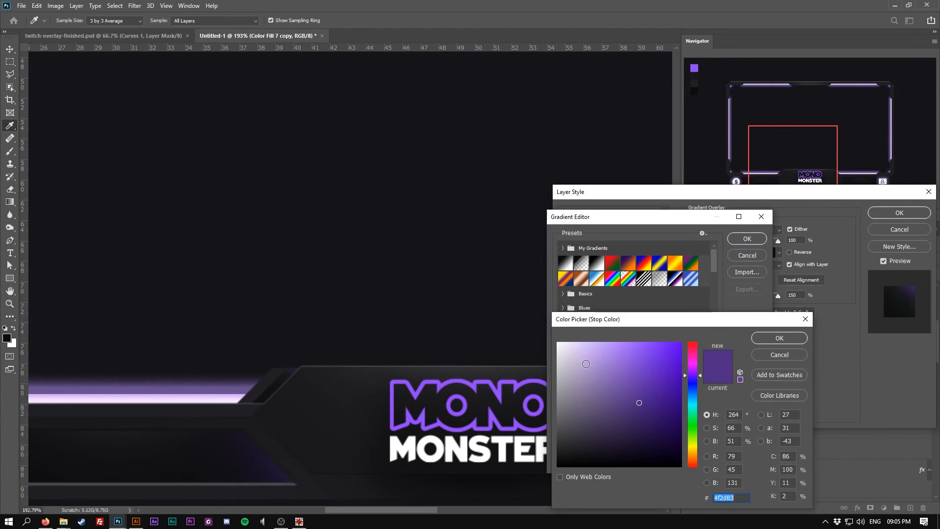
pyautogui.moveTo(567, 379)
pyautogui.mouseDown()
pyautogui.moveTo(557, 397)
pyautogui.moveTo(570, 392)
pyautogui.moveTo(552, 387)
pyautogui.mouseUp()
pyautogui.click(766, 343)
pyautogui.doubleClick(757, 406)
pyautogui.click(769, 342)
pyautogui.moveTo(640, 406); pyautogui.dragTo(649, 407)
pyautogui.doubleClick(648, 406)
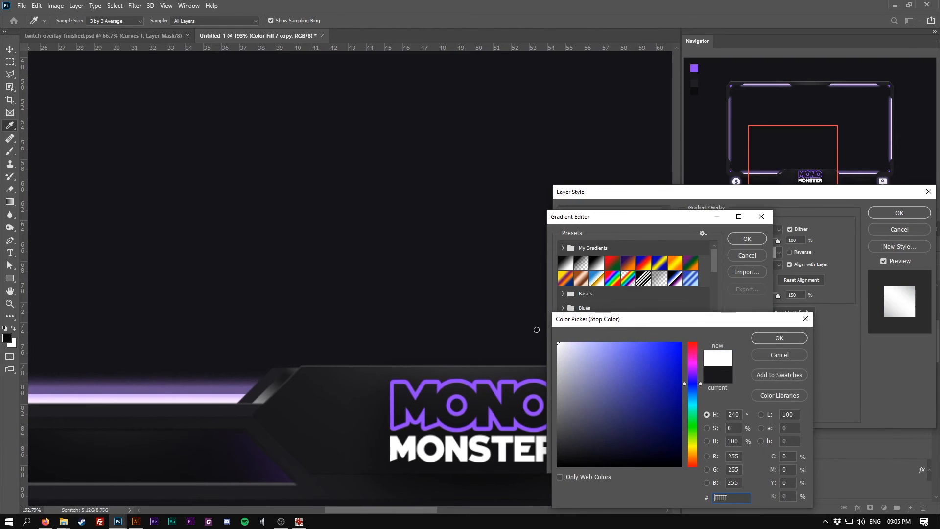
pyautogui.write('ffffff')
pyautogui.click(770, 338)
pyautogui.click(747, 239)
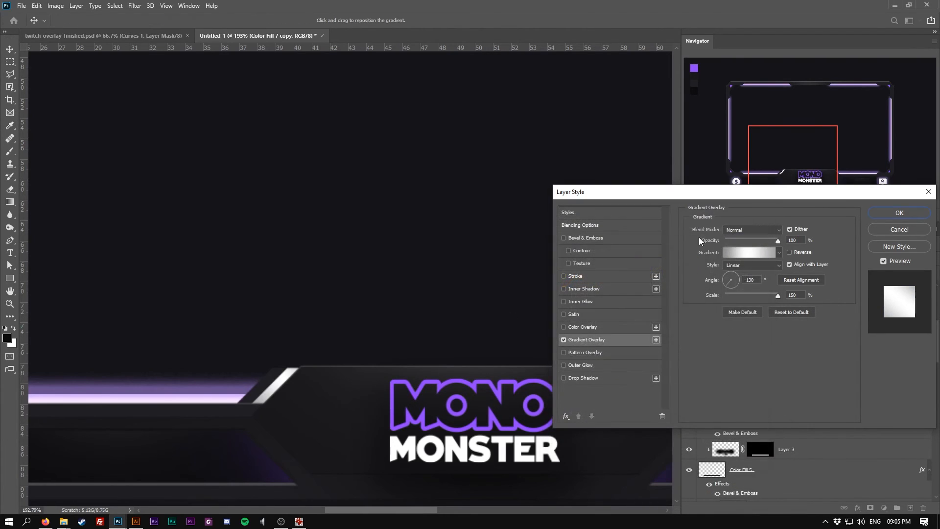
# Set the gradient overlay's blend mode to Overlay and its angle to about -154°
pyautogui.click(751, 229)
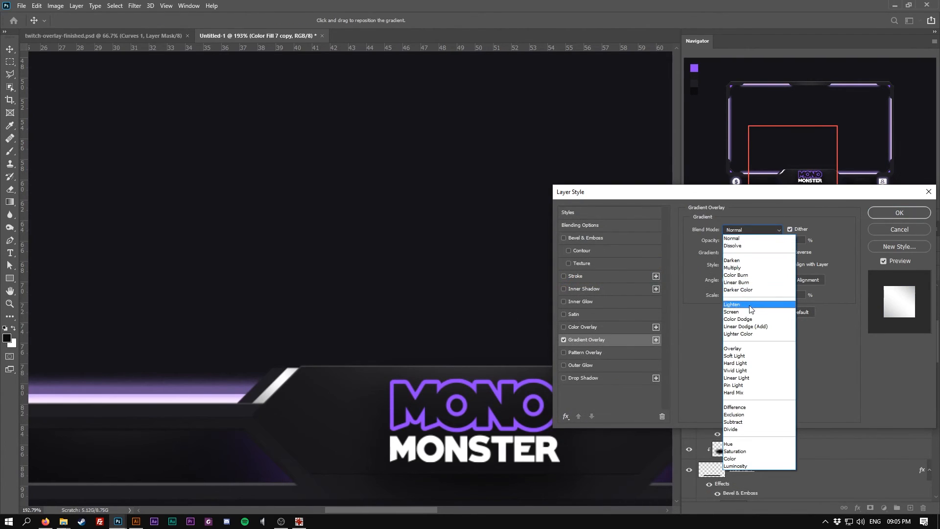
pyautogui.click(740, 349)
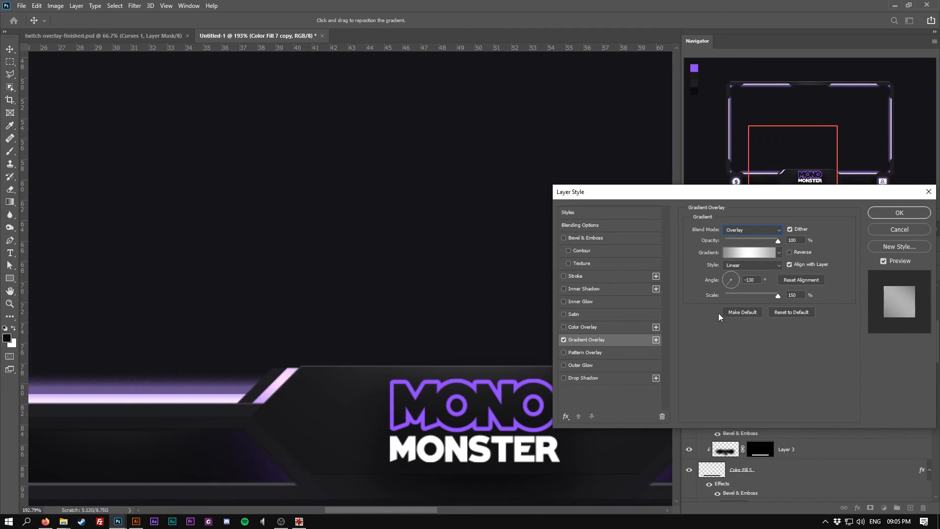
pyautogui.click(721, 280)
pyautogui.moveTo(726, 283); pyautogui.dragTo(784, 298)
# Change the gradient's end stops to dark greys and apply the layer style
pyautogui.click(747, 255)
pyautogui.doubleClick(559, 406)
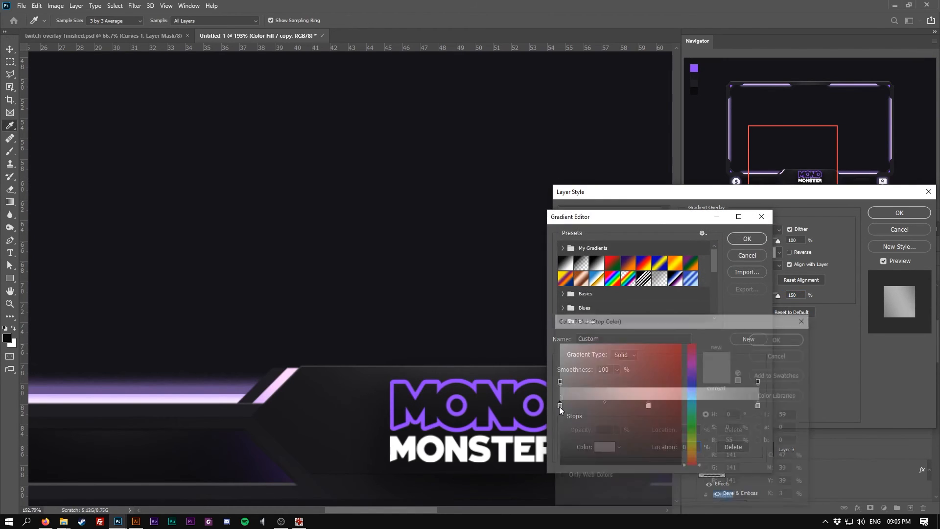
pyautogui.moveTo(559, 400); pyautogui.dragTo(557, 430)
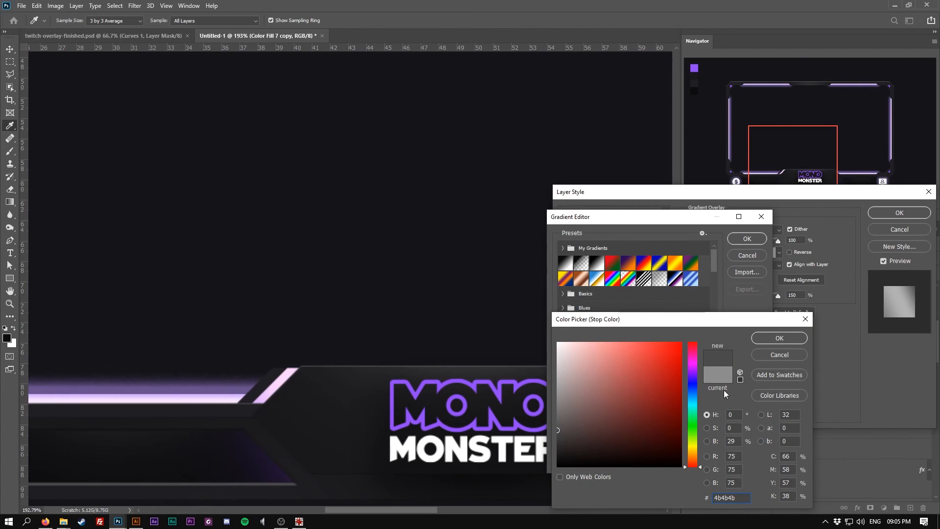
pyautogui.click(772, 338)
pyautogui.doubleClick(757, 406)
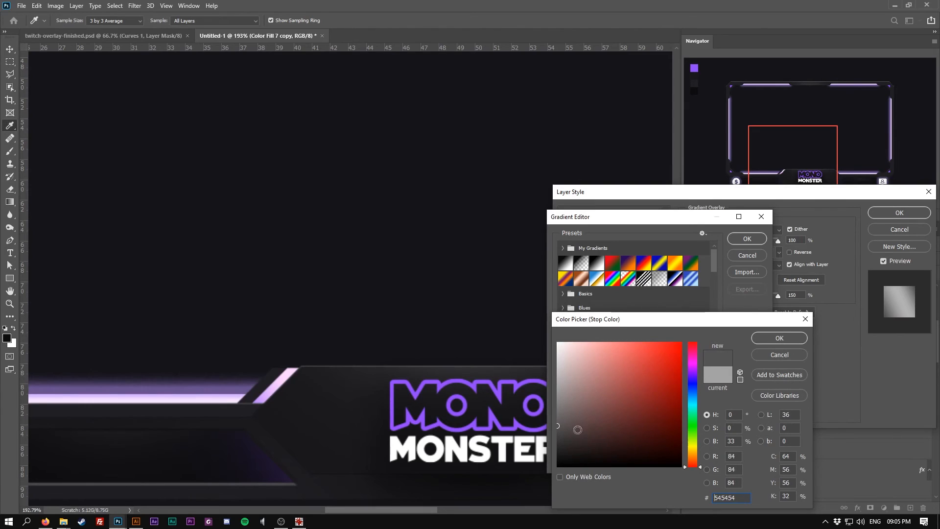
pyautogui.moveTo(561, 434); pyautogui.dragTo(547, 442)
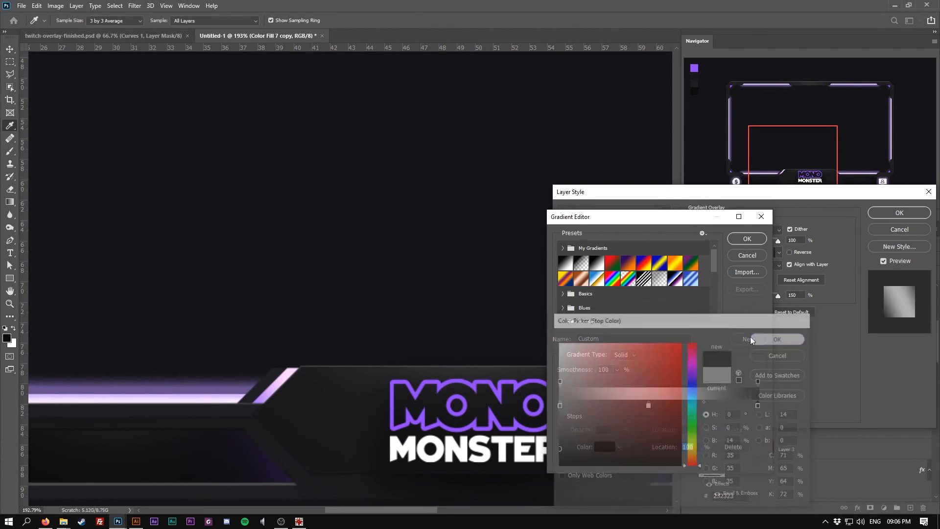
pyautogui.click(774, 338)
pyautogui.click(745, 239)
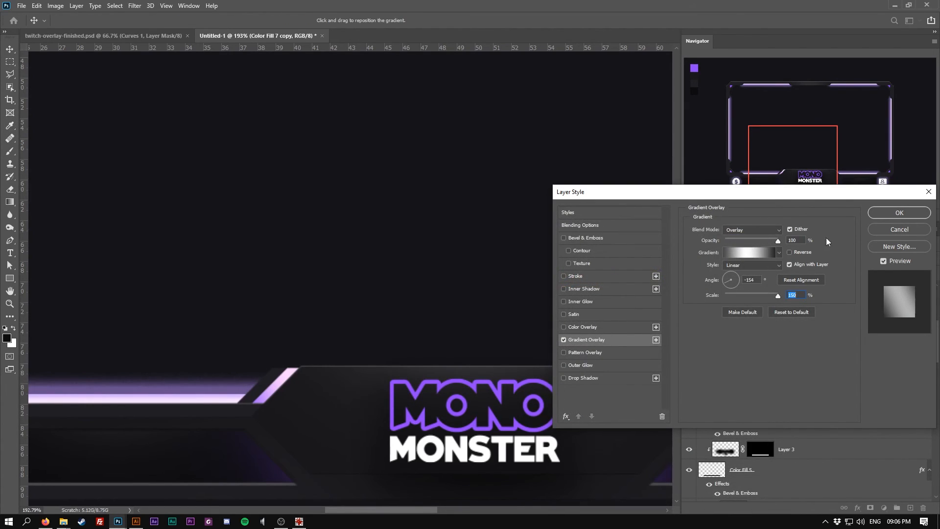
pyautogui.click(924, 213)
# Copy the purple parallelogram's layer style and paste it onto the dark parallelogram layer
pyautogui.scroll(-5, 377, 342)
pyautogui.scroll(5, 343, 350)
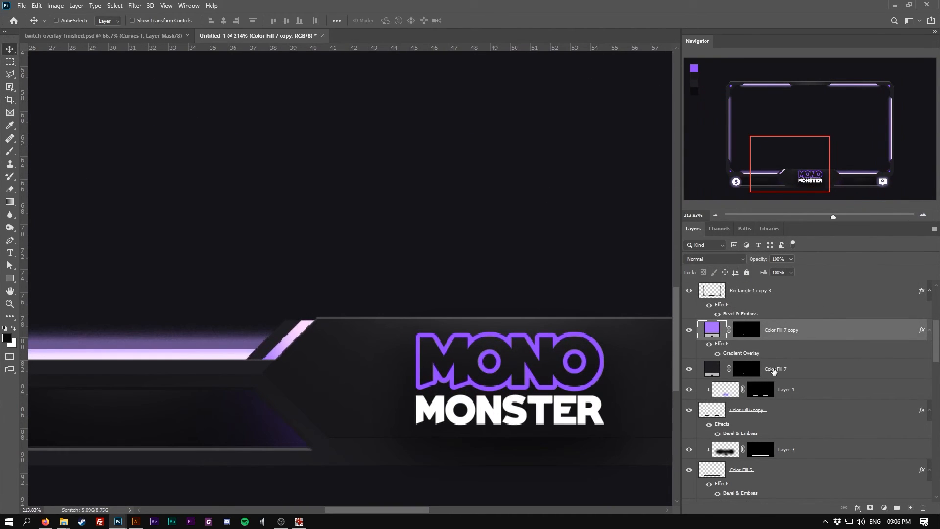
pyautogui.keyDown('shift'); pyautogui.click(775, 368); pyautogui.keyUp('shift')
pyautogui.scroll(-5, 370, 365)
pyautogui.scroll(3, 371, 365)
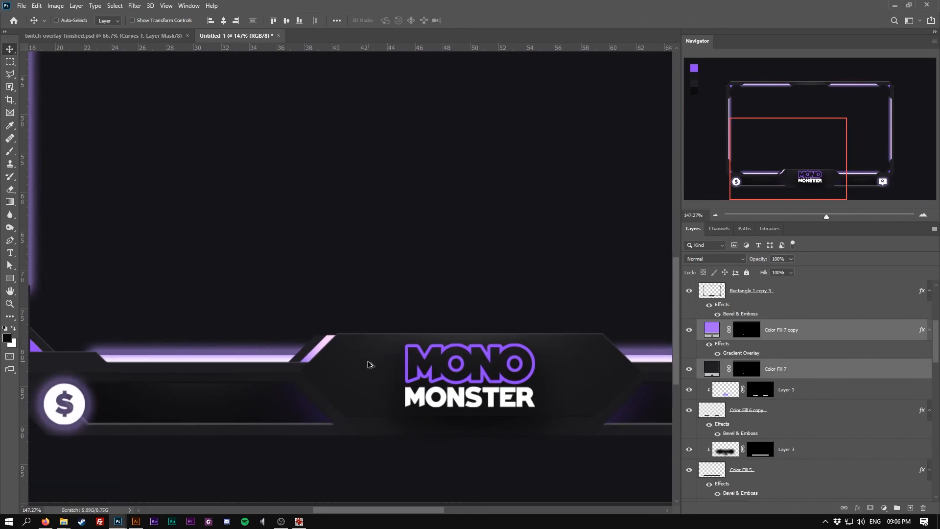
pyautogui.scroll(3, 362, 362)
pyautogui.rightClick(808, 340)
pyautogui.click(808, 339)
pyautogui.rightClick(810, 331)
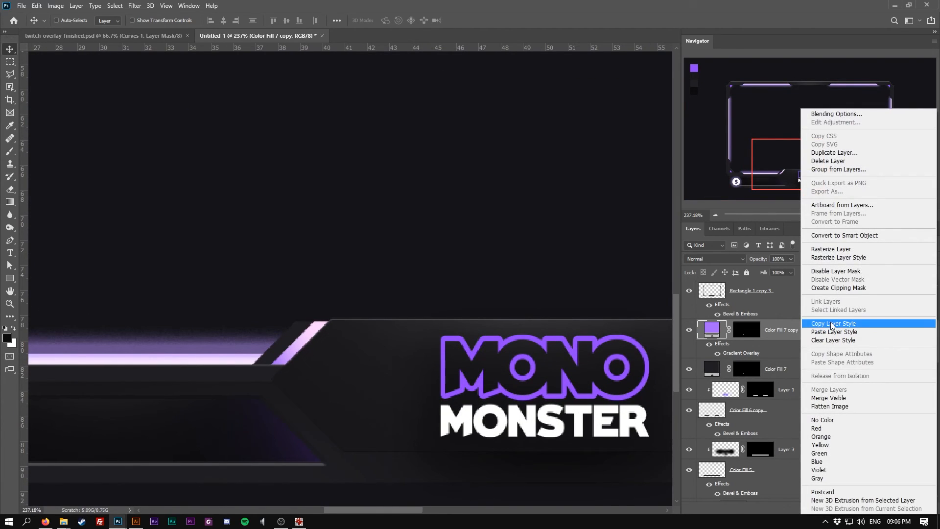
pyautogui.click(832, 323)
pyautogui.click(809, 369)
pyautogui.rightClick(809, 369)
pyautogui.click(758, 332)
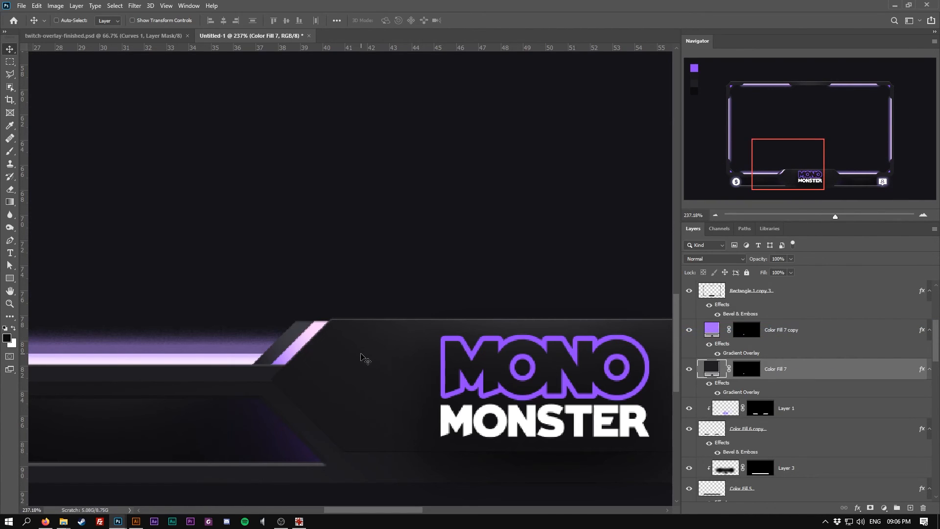
# Duplicate both parallelograms to the right side of the logo tab and flip the copies horizontally
pyautogui.scroll(-5, 365, 360)
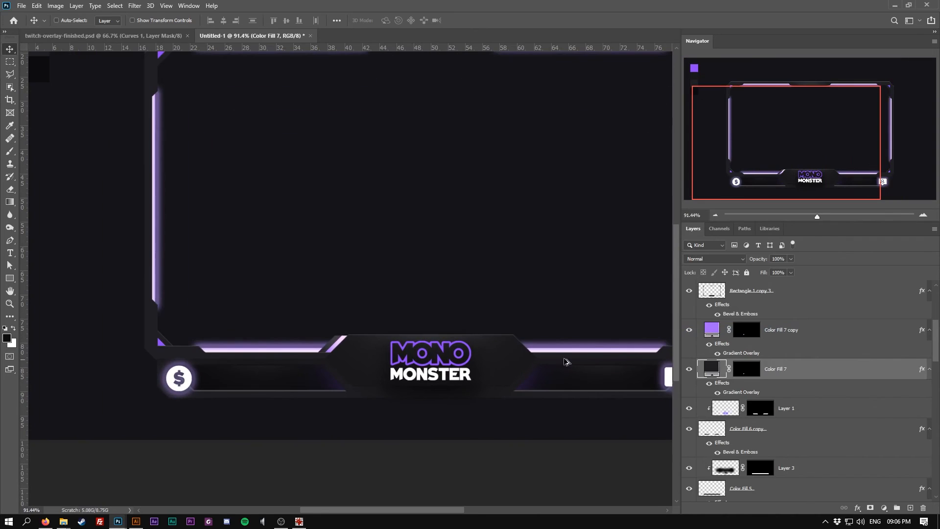
pyautogui.keyDown('ctrl'); pyautogui.click(816, 335); pyautogui.keyUp('ctrl')
pyautogui.moveTo(333, 344); pyautogui.dragTo(537, 345)
pyautogui.hotkey('ctrl', 't')
pyautogui.rightClick(542, 349)
pyautogui.click(587, 337)
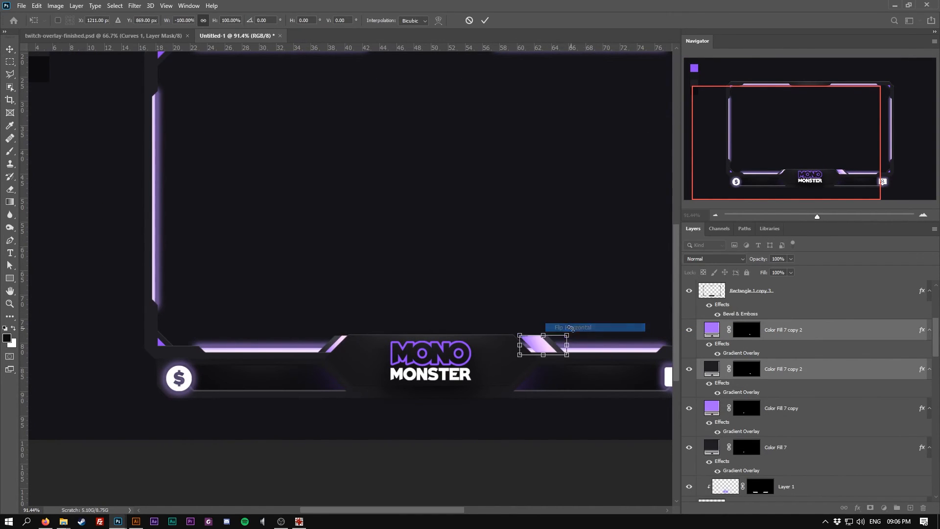
# Move the flipped parallelogram copies into place on the right side of the logo tab and commit the transform
pyautogui.scroll(3, 517, 352)
pyautogui.scroll(1, 516, 351)
pyautogui.moveTo(516, 341); pyautogui.dragTo(469, 340)
pyautogui.hotkey('alt', 'shift')
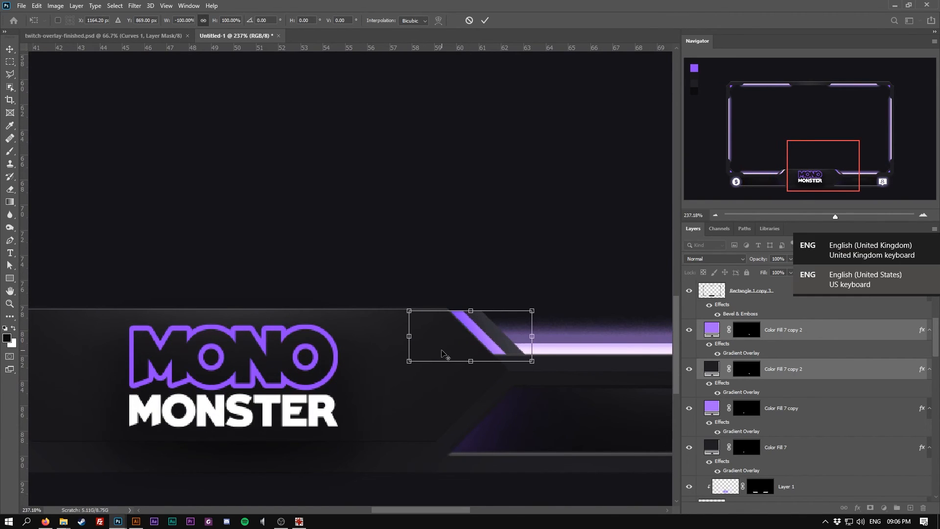
pyautogui.scroll(-4, 371, 334)
pyautogui.scroll(-2, 341, 336)
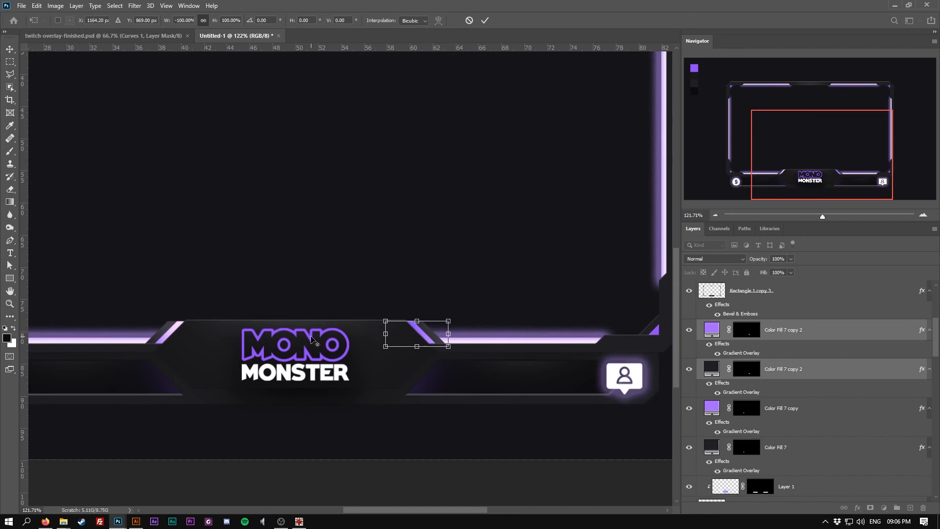
pyautogui.scroll(2, 328, 344)
pyautogui.hotkey('alt', 'space')
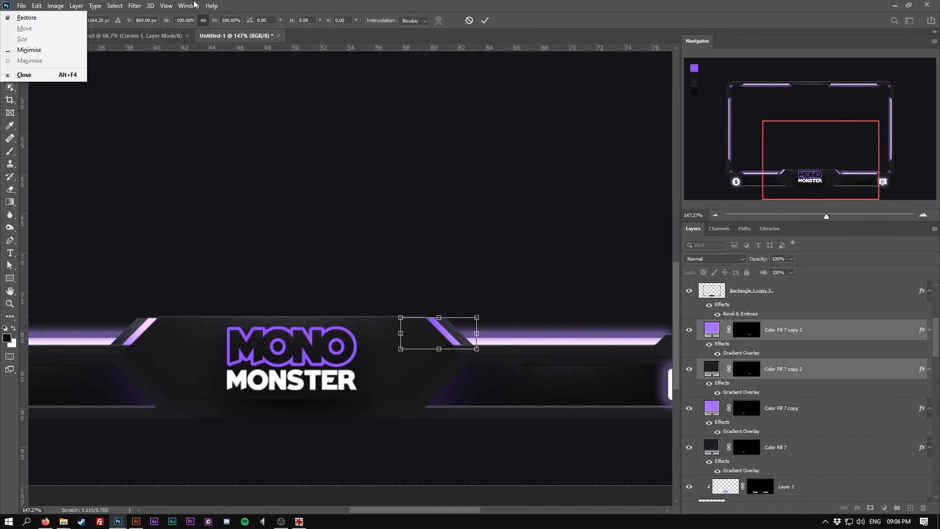
pyautogui.click(8, 51)
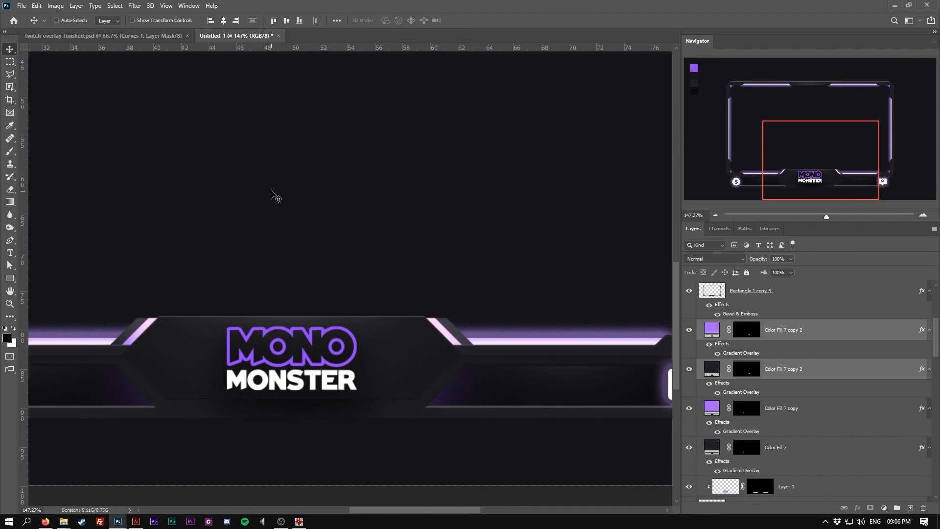
# Outline a slanted stripe along the lower left edge of the logo tab and fill it with purple sampled from the logo
pyautogui.scroll(-3, 289, 238)
pyautogui.scroll(4, 140, 319)
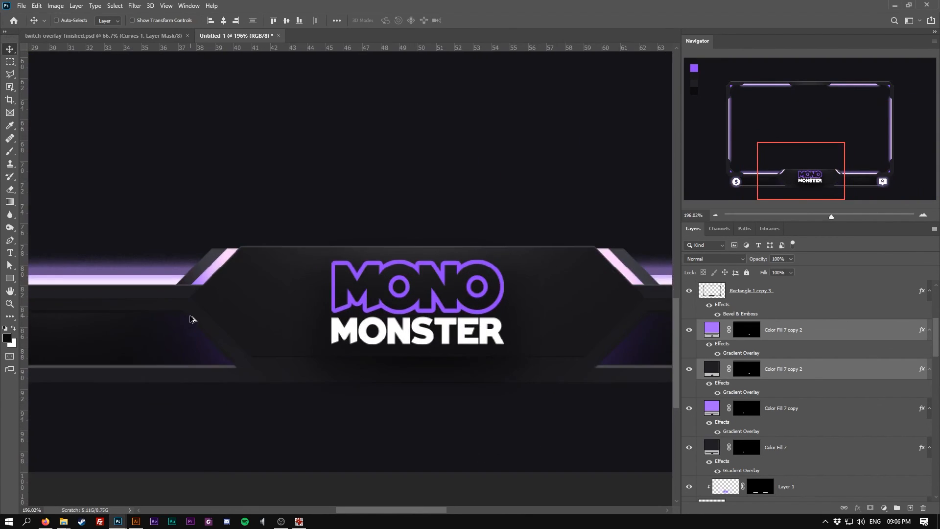
pyautogui.scroll(1, 191, 319)
pyautogui.click(10, 74)
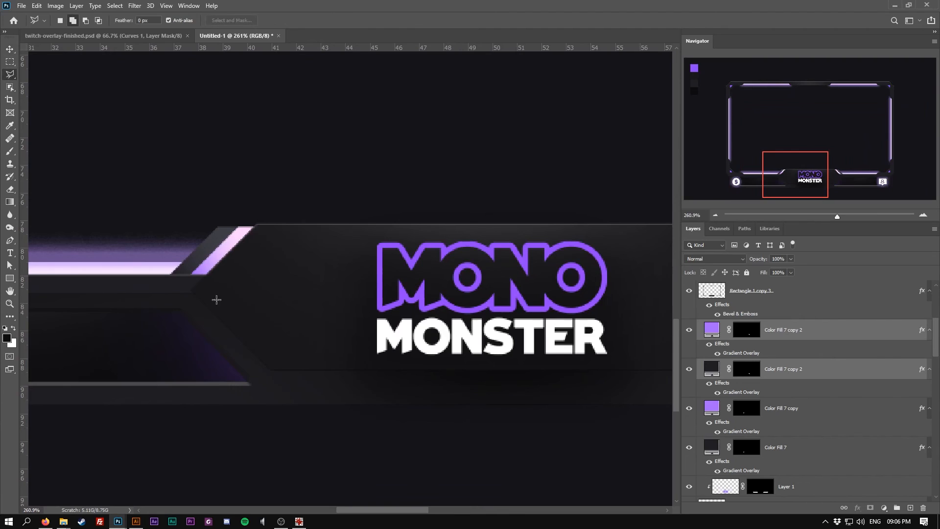
pyautogui.click(200, 287)
pyautogui.click(256, 369)
pyautogui.click(199, 288)
pyautogui.click(799, 409)
pyautogui.click(883, 507)
pyautogui.click(881, 341)
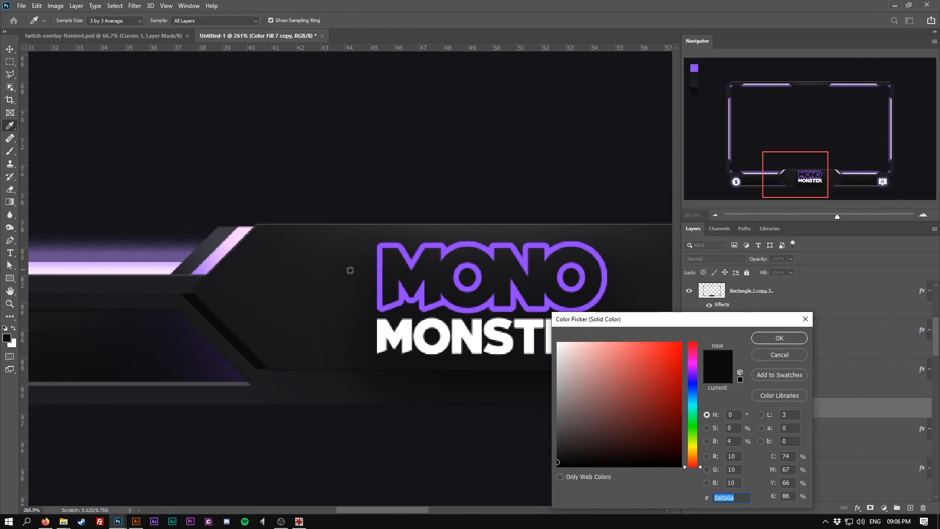
pyautogui.moveTo(670, 325); pyautogui.dragTo(563, 379)
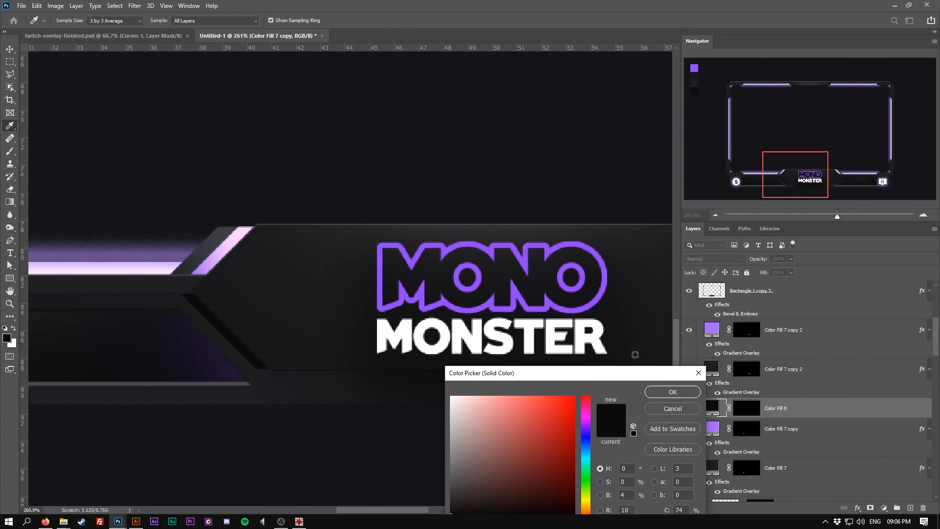
pyautogui.click(517, 254)
pyautogui.click(671, 388)
# Paste the copied layer style onto the stripe layer and set its fill colour to #a263ff
pyautogui.rightClick(805, 409)
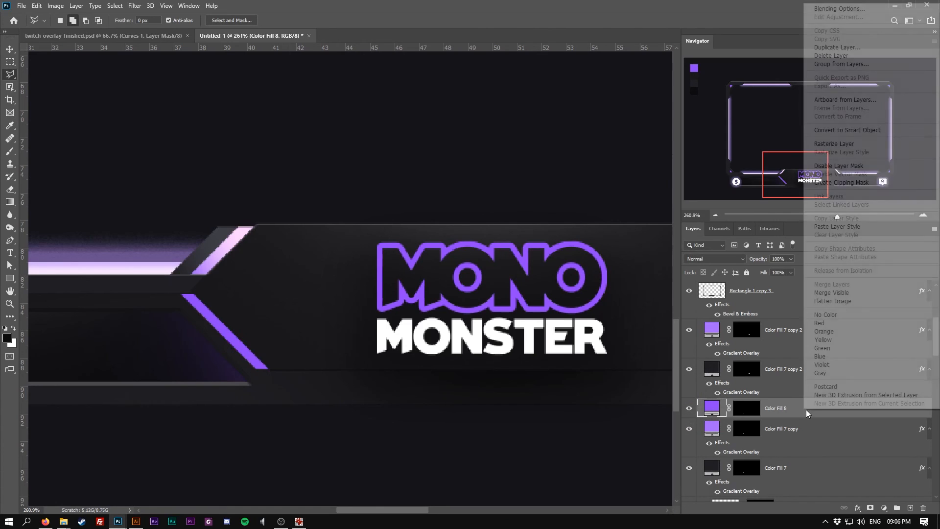
pyautogui.click(836, 226)
pyautogui.scroll(-3, 416, 334)
pyautogui.scroll(-2, 416, 334)
pyautogui.scroll(6, 377, 325)
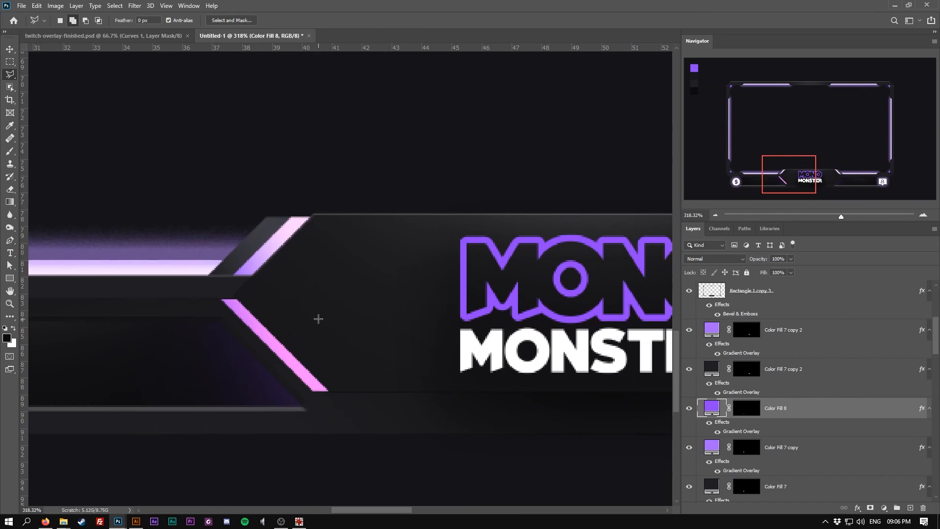
pyautogui.write('9e5dfe')
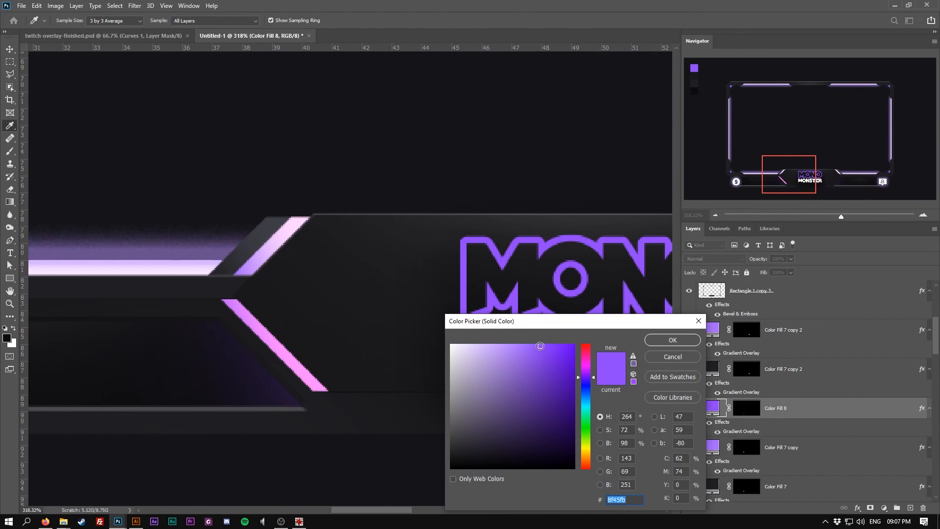
pyautogui.click(672, 340)
# Adjust the angle of the stripe's gradient overlay in its layer style
pyautogui.rightClick(803, 412)
pyautogui.click(830, 7)
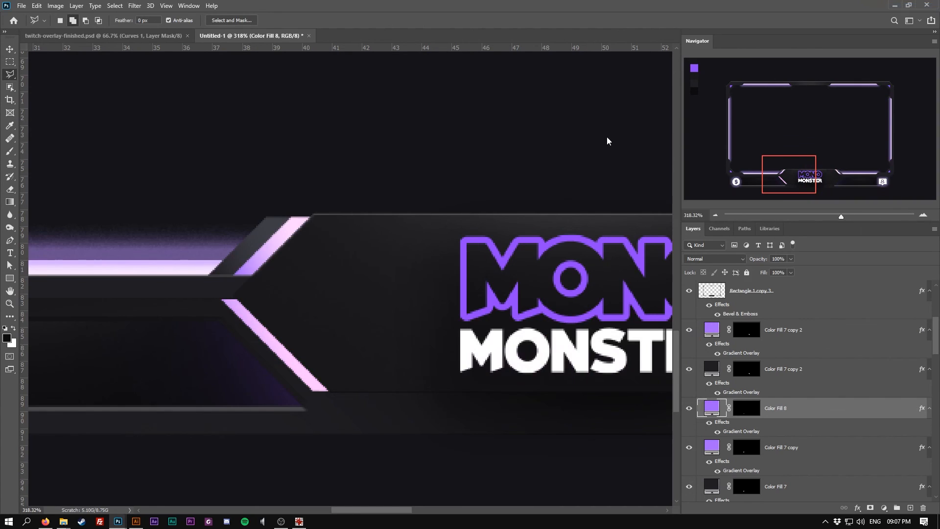
pyautogui.click(595, 339)
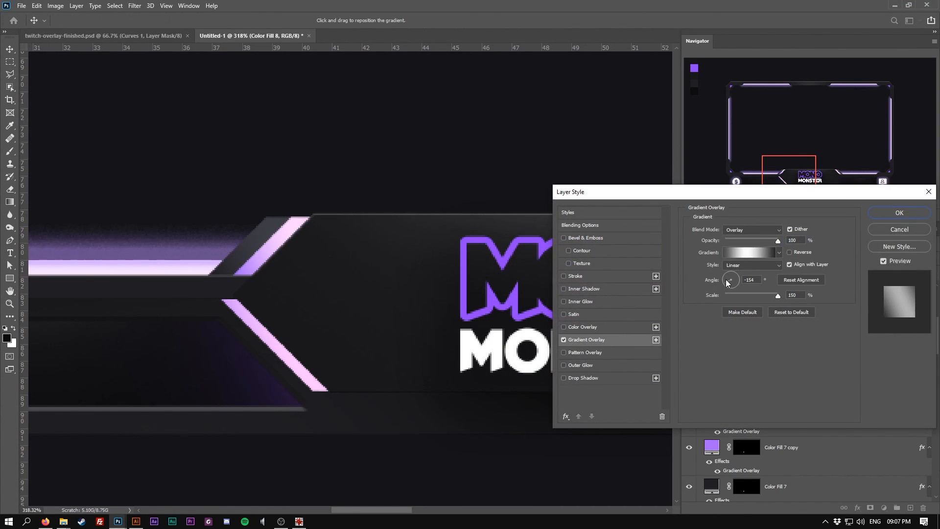
pyautogui.moveTo(729, 284); pyautogui.dragTo(725, 271)
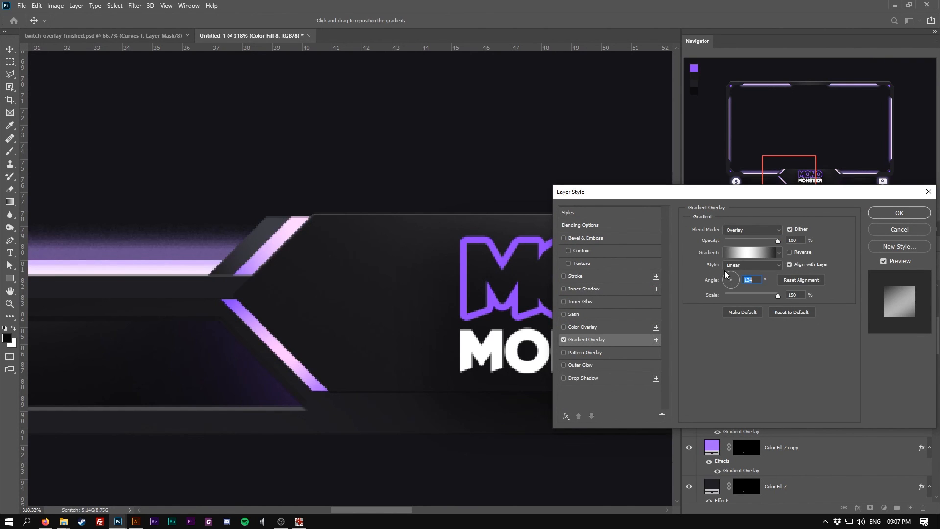
pyautogui.click(890, 213)
# Duplicate the stripe to the right side of the logo tab, flip it horizontally and position it
pyautogui.scroll(-8, 504, 321)
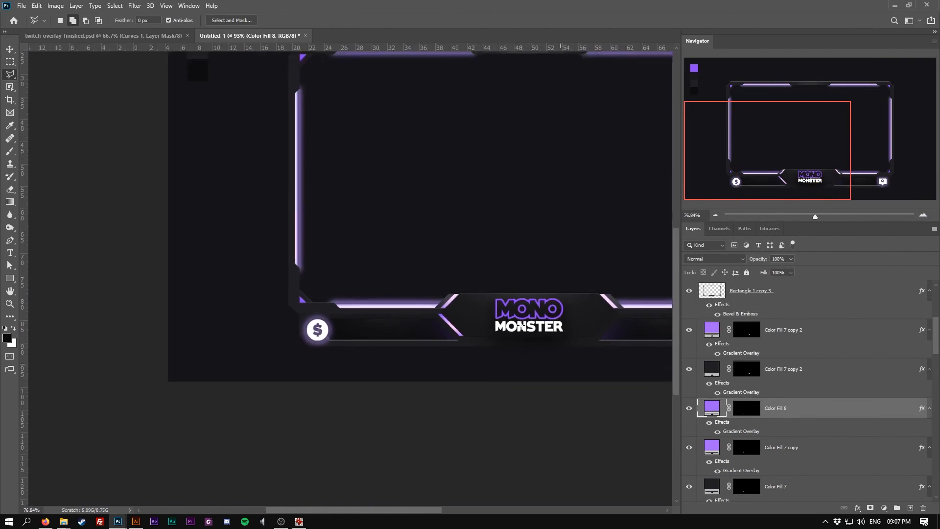
pyautogui.moveTo(515, 317); pyautogui.dragTo(317, 405)
pyautogui.scroll(2, 317, 405)
pyautogui.press('v')
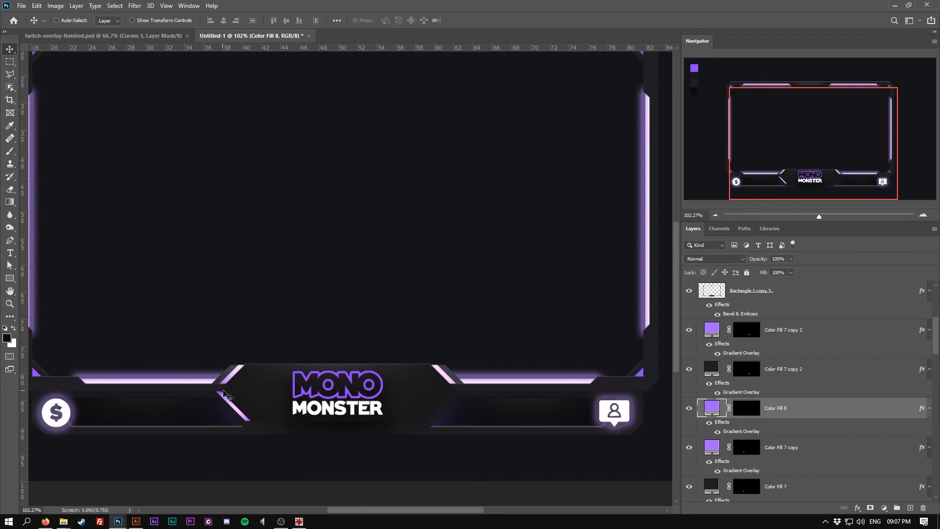
pyautogui.keyDown('alt'); pyautogui.moveTo(234, 410); pyautogui.dragTo(484, 408); pyautogui.keyUp('alt')
pyautogui.hotkey('ctrl', 't')
pyautogui.rightClick(483, 404)
pyautogui.click(510, 390)
pyautogui.scroll(3, 490, 407)
pyautogui.moveTo(465, 405); pyautogui.dragTo(405, 402)
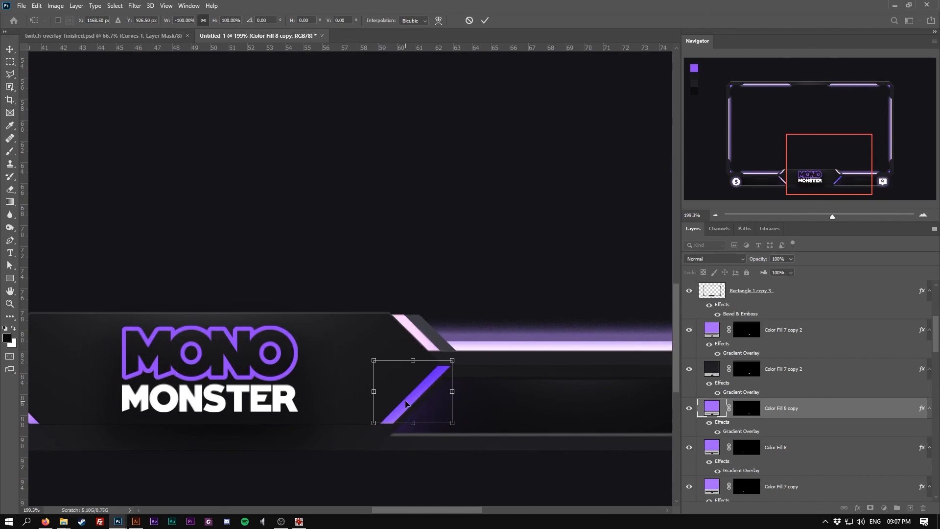
pyautogui.press('Return')
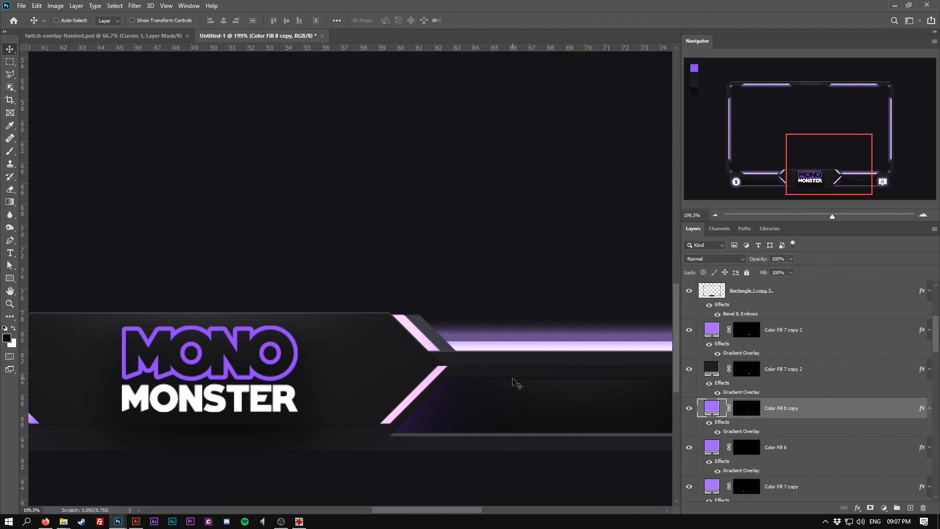
# Adjust the gradient overlay angle on the right stripe copy's layer style
pyautogui.scroll(-3, 510, 384)
pyautogui.scroll(1, 337, 395)
pyautogui.rightClick(800, 408)
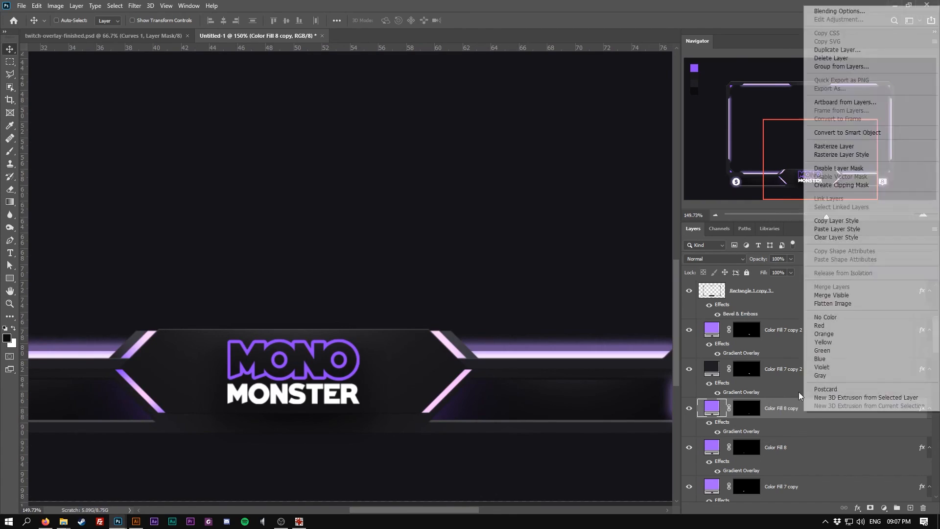
pyautogui.click(832, 12)
pyautogui.click(592, 339)
pyautogui.moveTo(729, 280); pyautogui.dragTo(737, 278)
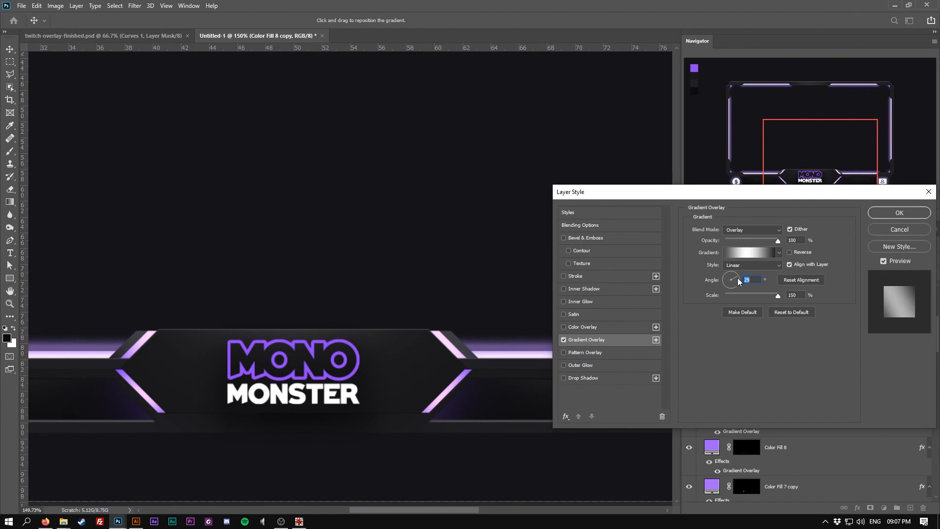
pyautogui.click(877, 214)
# View the whole frame and review the layer stack above the stripe layers
pyautogui.hotkey('ctrl', '0')
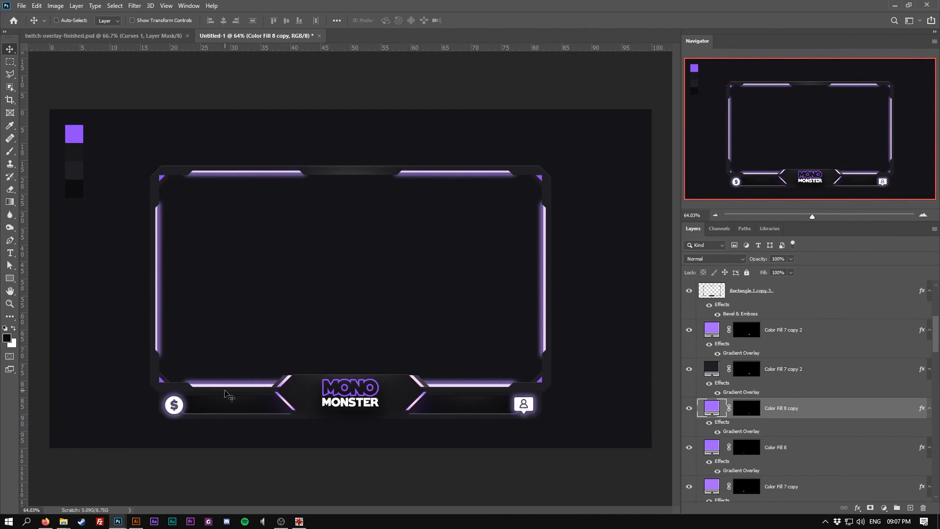
pyautogui.scroll(1, 246, 335)
pyautogui.scroll(-1, 246, 335)
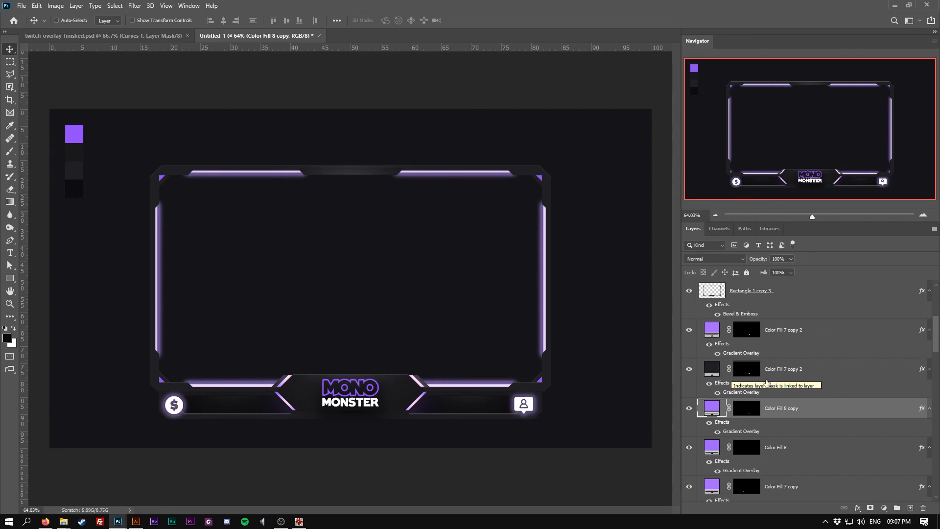
pyautogui.click(816, 297)
pyautogui.scroll(3, 813, 343)
pyautogui.scroll(1, 812, 354)
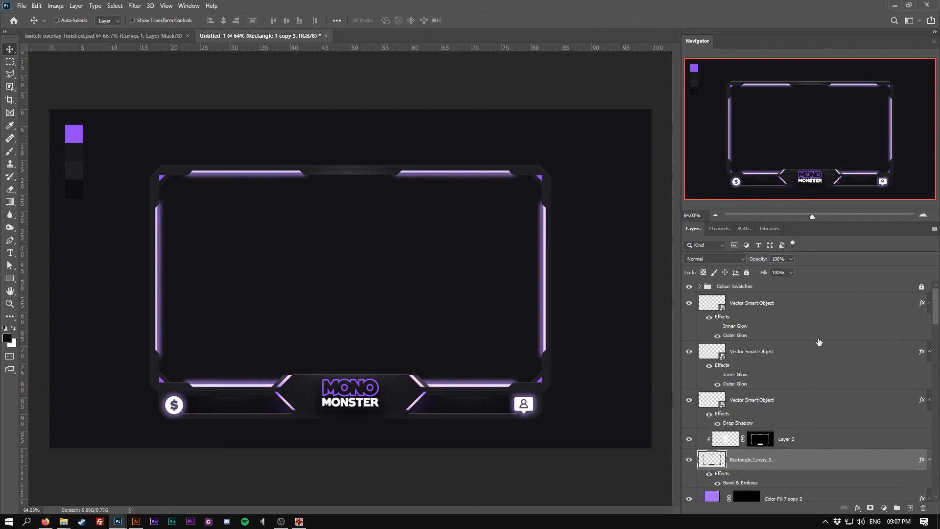